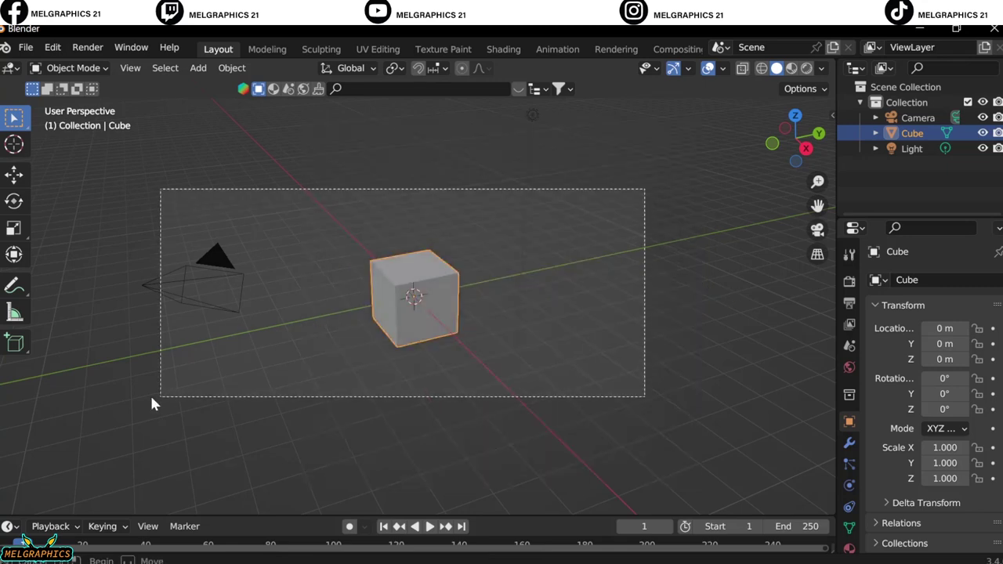
# Delete the default cube, camera and light, and add a UV sphere for the head.
pyautogui.press('Delete')
pyautogui.press('KP_5')
pyautogui.press('KP_1')
pyautogui.hotkey('shift', 'a')
pyautogui.click(674, 304)
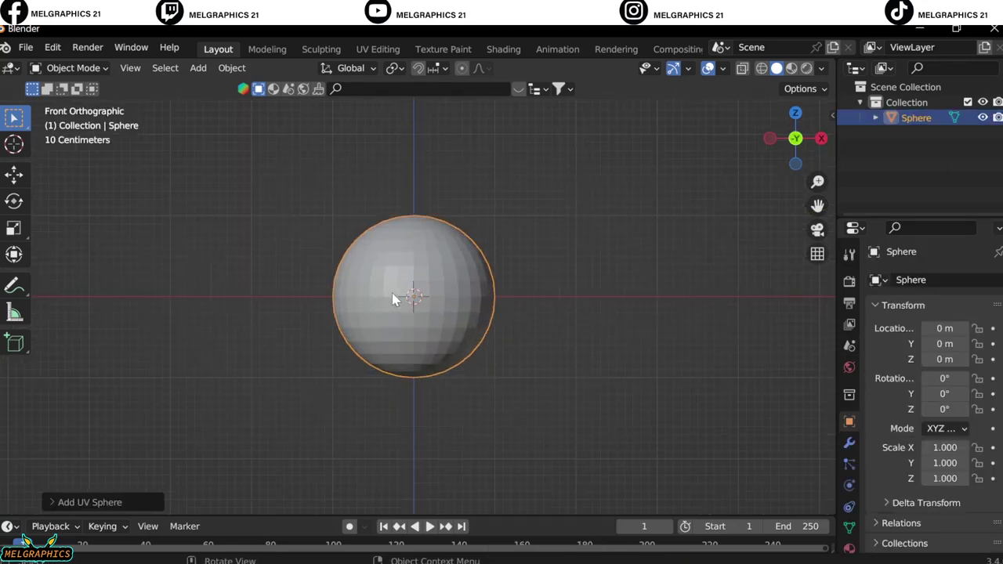
# Widen the sphere to 1.1 on X and duplicate it as a backup copy.
pyautogui.press('n')
pyautogui.moveTo(750, 292); pyautogui.dragTo(776, 292)
pyautogui.rightClick(478, 302)
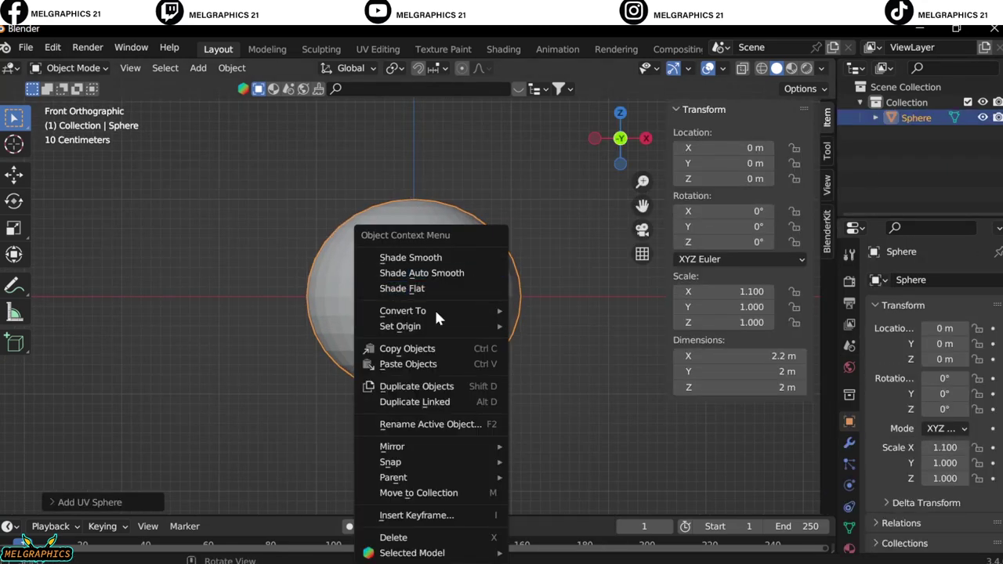
pyautogui.click(407, 385)
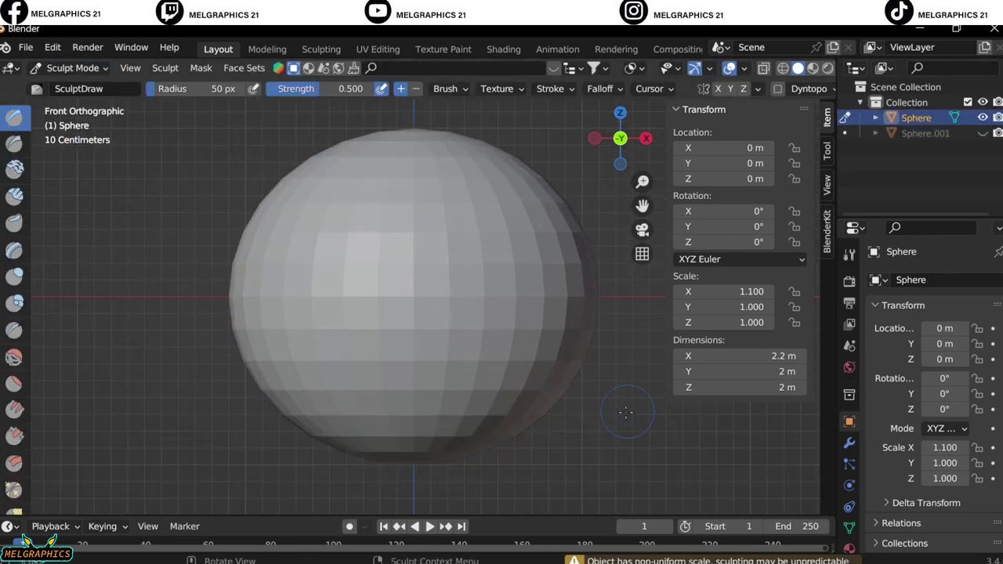
# Add a new UV sphere, shrink it to about 0.189 and set its height for the eye.
pyautogui.click(634, 305)
pyautogui.press('s')
pyautogui.click(459, 353)
pyautogui.press('g')
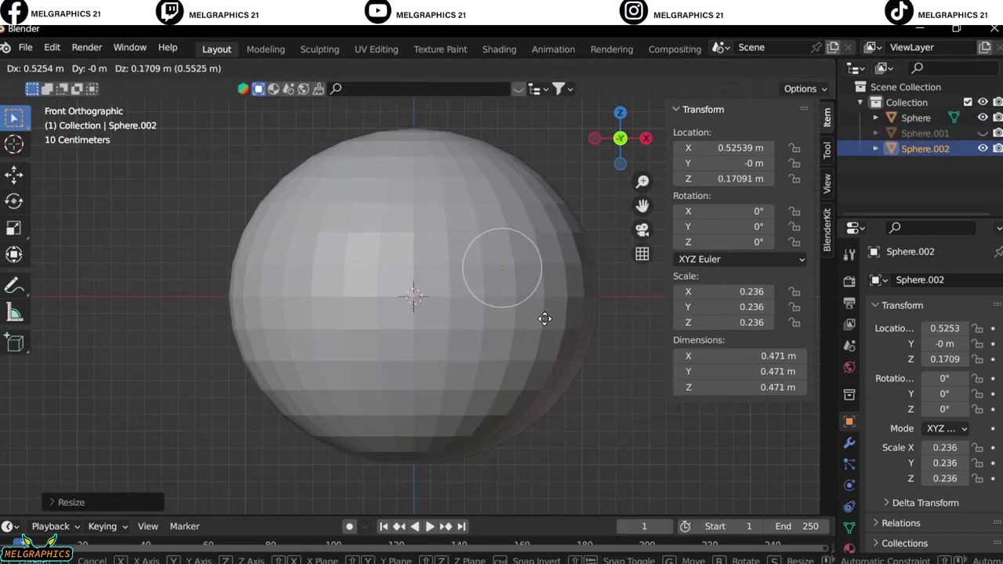
pyautogui.click(592, 361)
pyautogui.press('g')
pyautogui.press('z')
pyautogui.click(586, 371)
# Move the small sphere to the front of the head, flattened against its surface.
pyautogui.press('KP_3')
pyautogui.press('g')
pyautogui.click(255, 285)
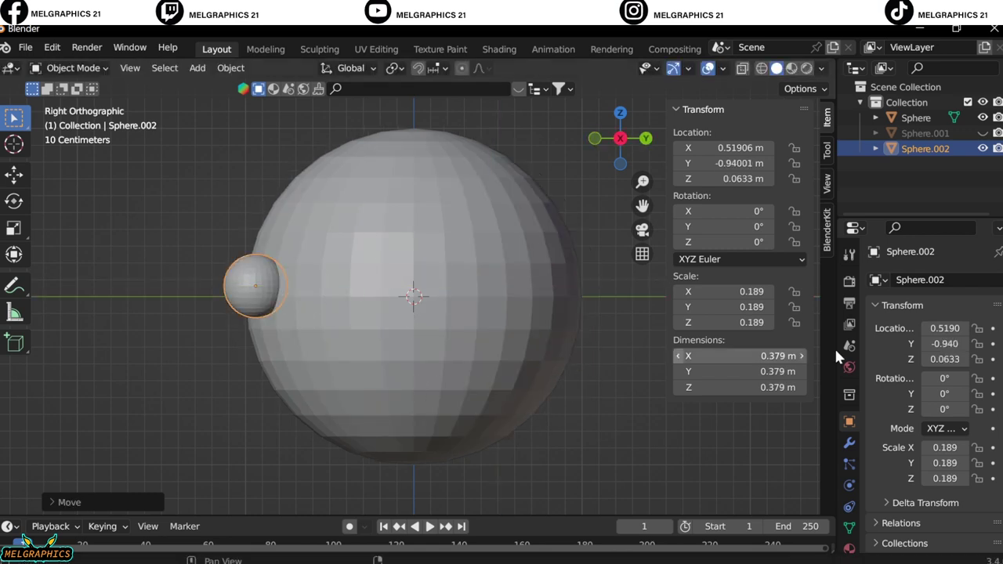
pyautogui.press('g')
pyautogui.press('y')
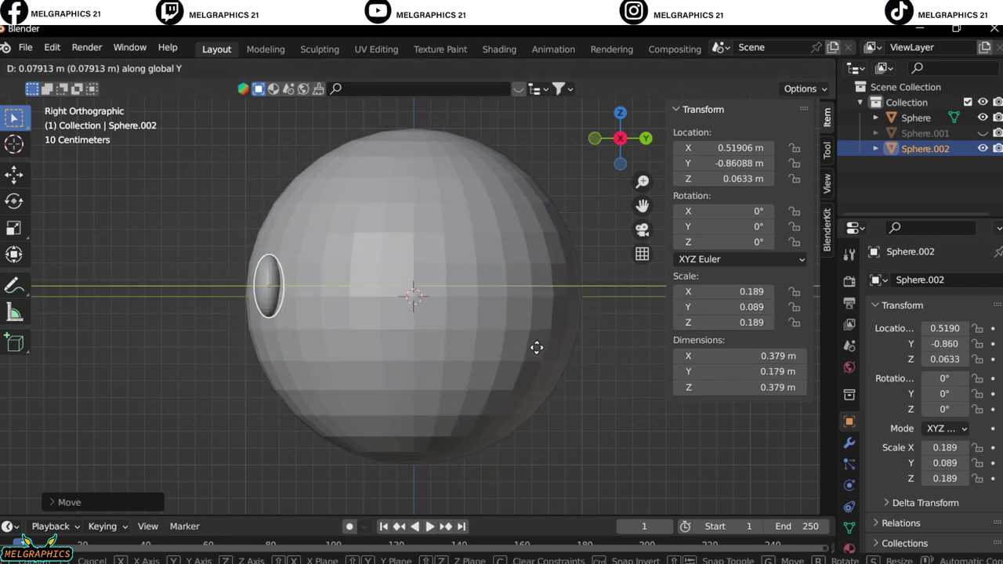
pyautogui.click(548, 337)
# Rotate the eye sphere about 26.8° on Z.
pyautogui.press('KP_1')
pyautogui.scroll(3, 600, 307)
pyautogui.moveTo(705, 227)
pyautogui.mouseDown()
pyautogui.moveTo(740, 242)
pyautogui.moveTo(689, 242)
pyautogui.moveTo(741, 242)
pyautogui.mouseUp()
pyautogui.hotkey('ctrl', 'z')
pyautogui.scroll(-3, 503, 337)
pyautogui.click(502, 285)
pyautogui.scroll(3, 501, 286)
# Nudge the eye front-to-back onto the head in side view, then deselect it.
pyautogui.press('KP_3')
pyautogui.press('g')
pyautogui.press('y')
pyautogui.click(297, 329)
pyautogui.press('KP_1')
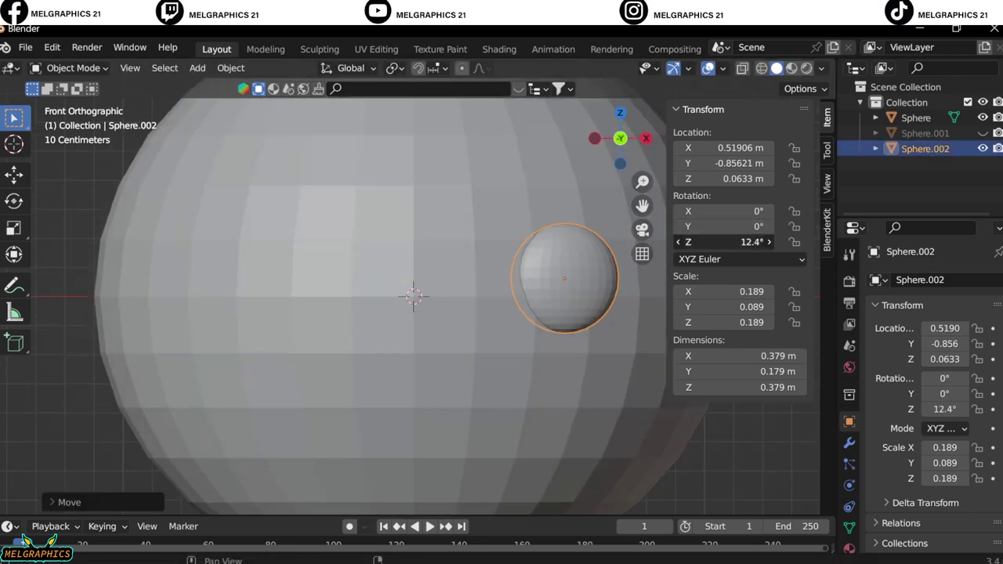
pyautogui.hotkey('alt', 'a')
# Add a UV sphere scaled to 0.201 and place it at the side of the head.
pyautogui.hotkey('shift', 'c')
pyautogui.hotkey('shift', 'a')
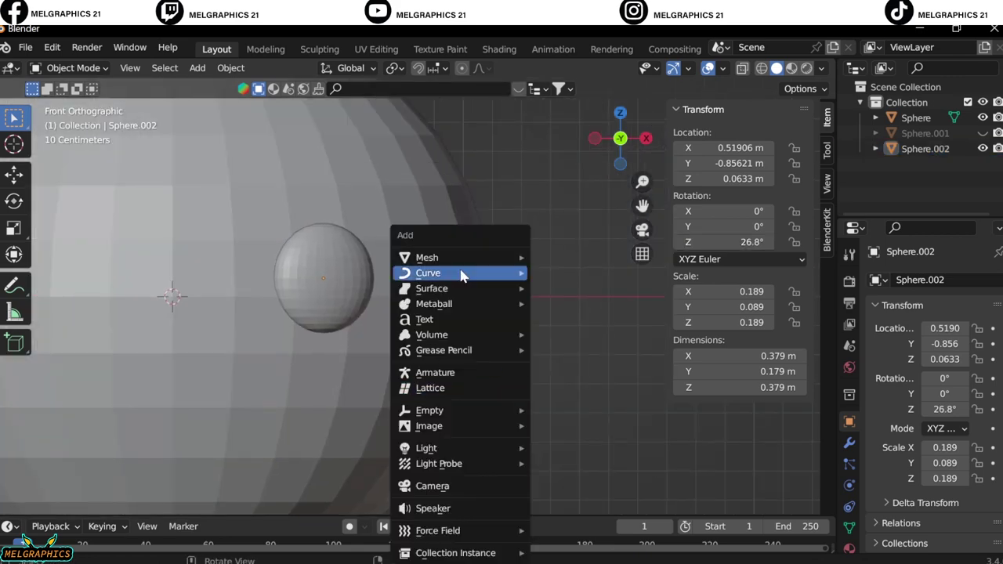
pyautogui.click(595, 250)
pyautogui.press('s')
pyautogui.click(326, 328)
pyautogui.press('g')
pyautogui.click(462, 335)
# Sculpt the ear sphere into a bean shape with a 110 px Grab brush.
pyautogui.press('KP_3')
pyautogui.scroll(3, 462, 334)
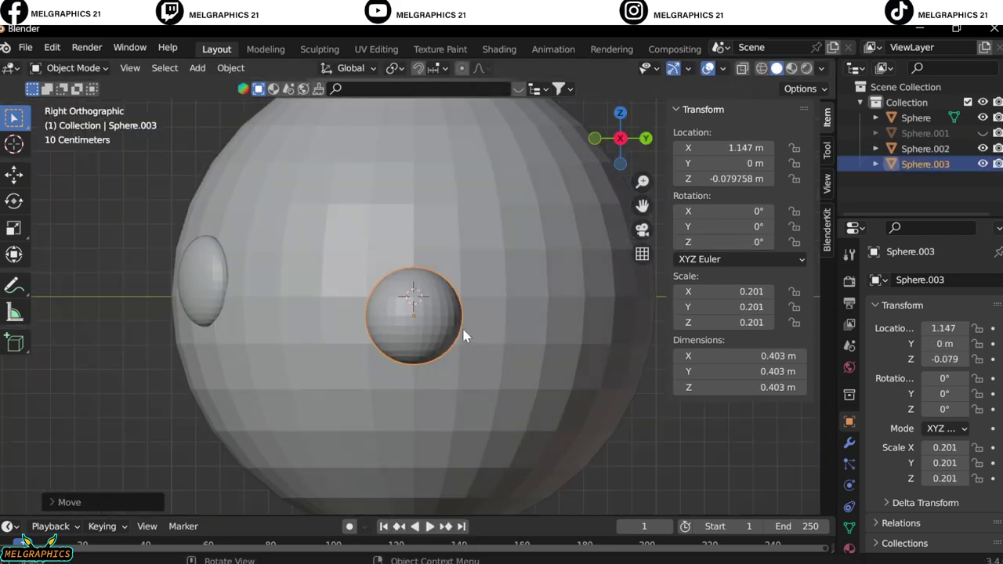
pyautogui.hotkey('ctrl', 'Tab')
pyautogui.press('KP_1')
pyautogui.press('g')
pyautogui.press('f')
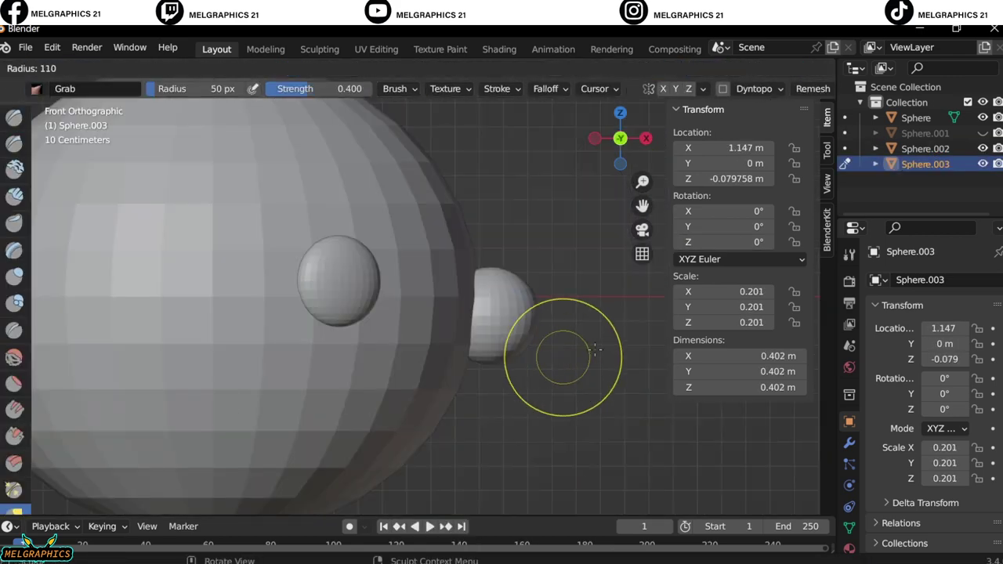
pyautogui.click(551, 363)
pyautogui.moveTo(489, 336); pyautogui.dragTo(475, 420)
pyautogui.press('KP_3')
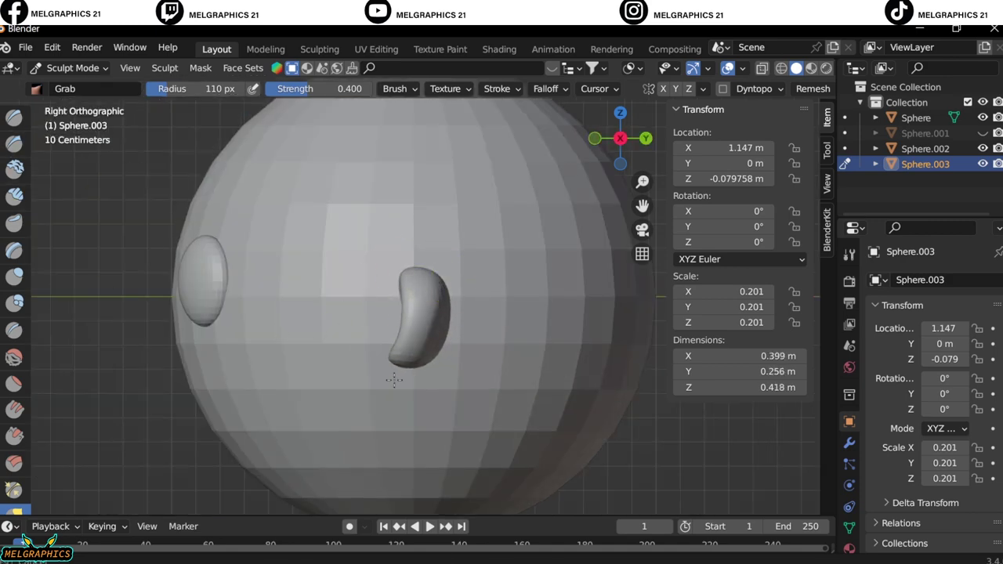
pyautogui.moveTo(394, 380); pyautogui.dragTo(129, 193, button='middle')
pyautogui.press('KP_1')
# Add a nose sphere scaled to 0.119 and lower it below the eye.
pyautogui.hotkey('ctrl', 'Tab')
pyautogui.click(216, 226)
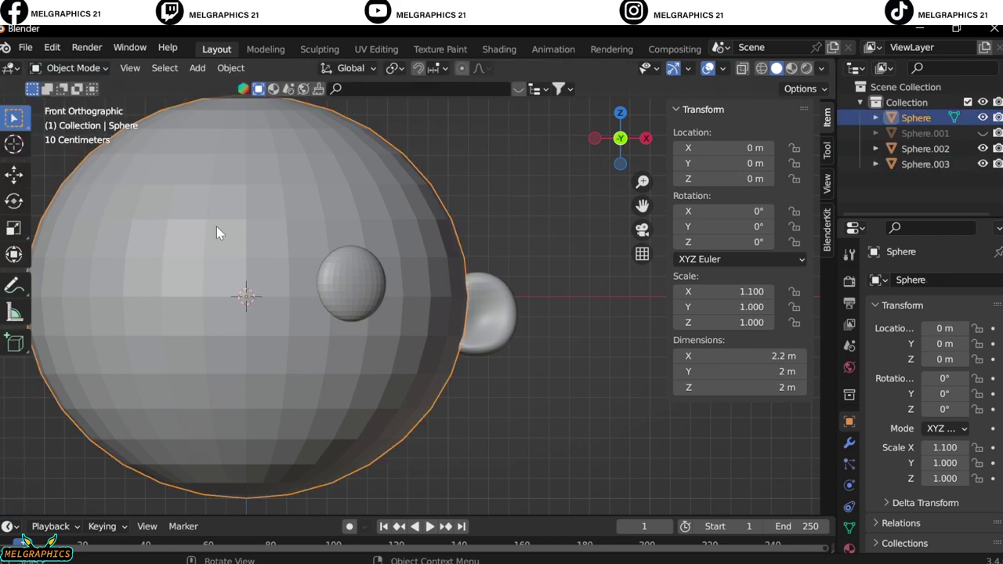
pyautogui.hotkey('shift', 'a')
pyautogui.click(302, 269)
pyautogui.press('s')
pyautogui.click(281, 316)
pyautogui.press('g')
pyautogui.press('z')
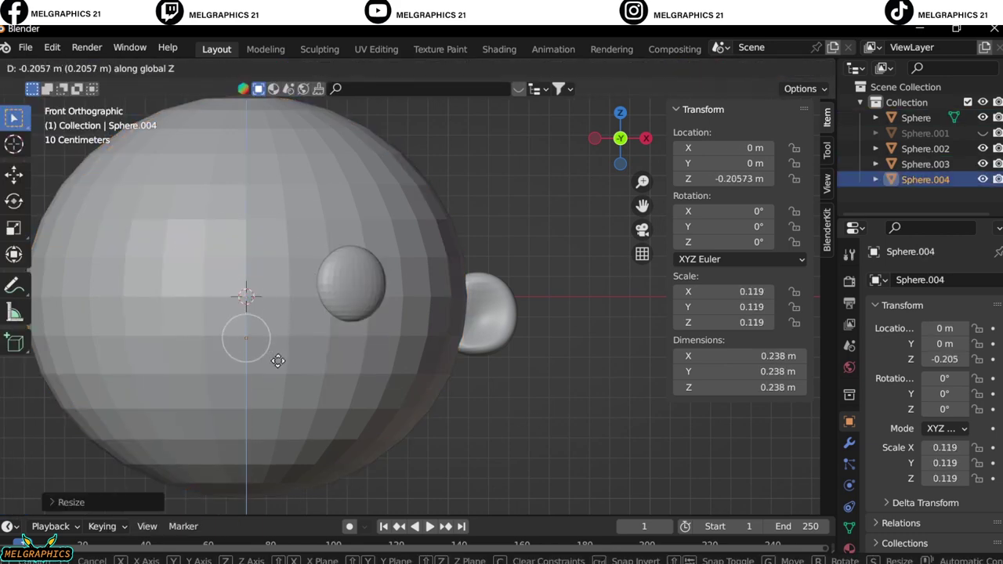
# Stretch the nose to 0.159 on X and move it forward onto the face.
pyautogui.doubleClick(728, 291)
pyautogui.write('0.159')
pyautogui.press('KP_3')
pyautogui.press('g')
pyautogui.press('y')
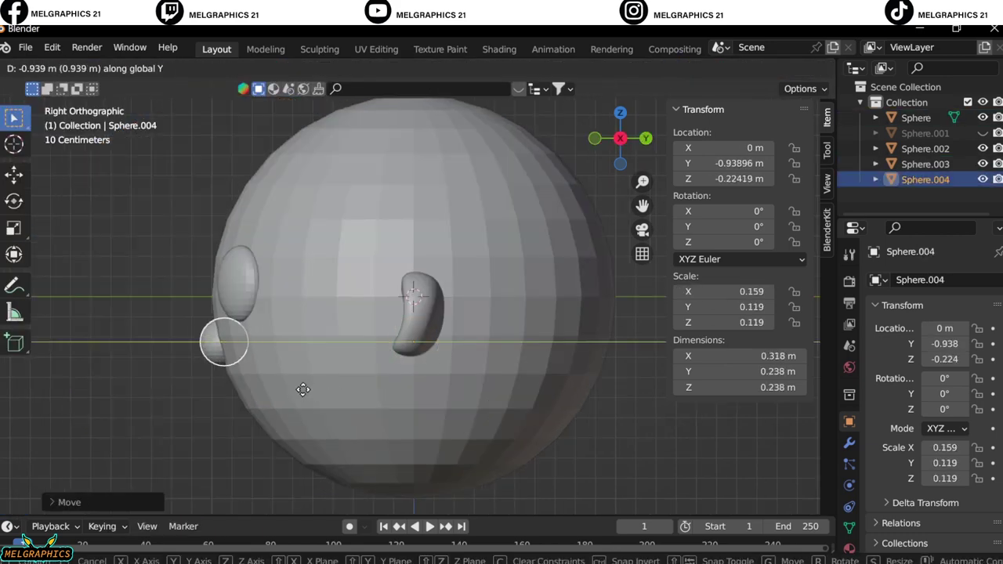
pyautogui.click(302, 389)
pyautogui.moveTo(326, 386); pyautogui.dragTo(360, 235, button='middle')
pyautogui.click(196, 313)
# Switch the head to Sculpt Mode and try a Box Trim shape.
pyautogui.click(73, 68)
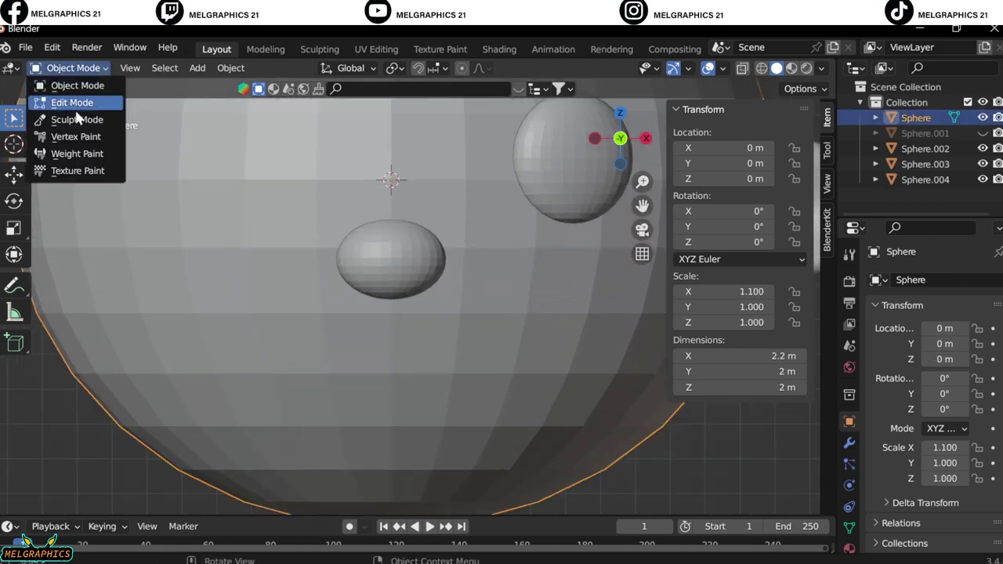
pyautogui.click(77, 119)
pyautogui.click(16, 392)
pyautogui.click(83, 397)
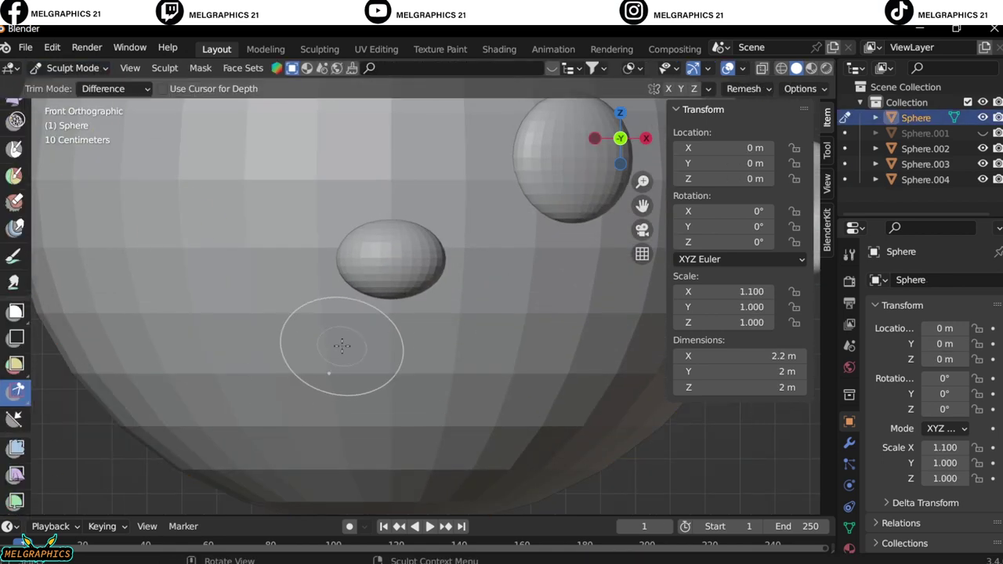
pyautogui.moveTo(393, 423); pyautogui.dragTo(362, 436)
# Cut a mouth opening below the nose with the Lasso Trim tool.
pyautogui.click(16, 392)
pyautogui.click(84, 397)
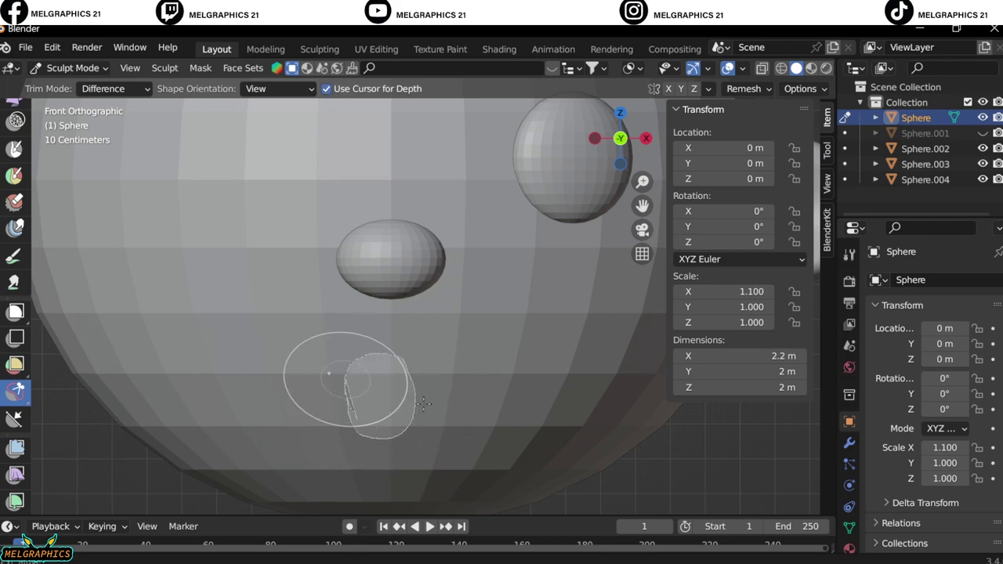
pyautogui.moveTo(423, 403); pyautogui.dragTo(423, 403)
pyautogui.moveTo(423, 403); pyautogui.dragTo(420, 358, button='middle')
pyautogui.scroll(-3, 347, 358)
pyautogui.scroll(5, 43, 224)
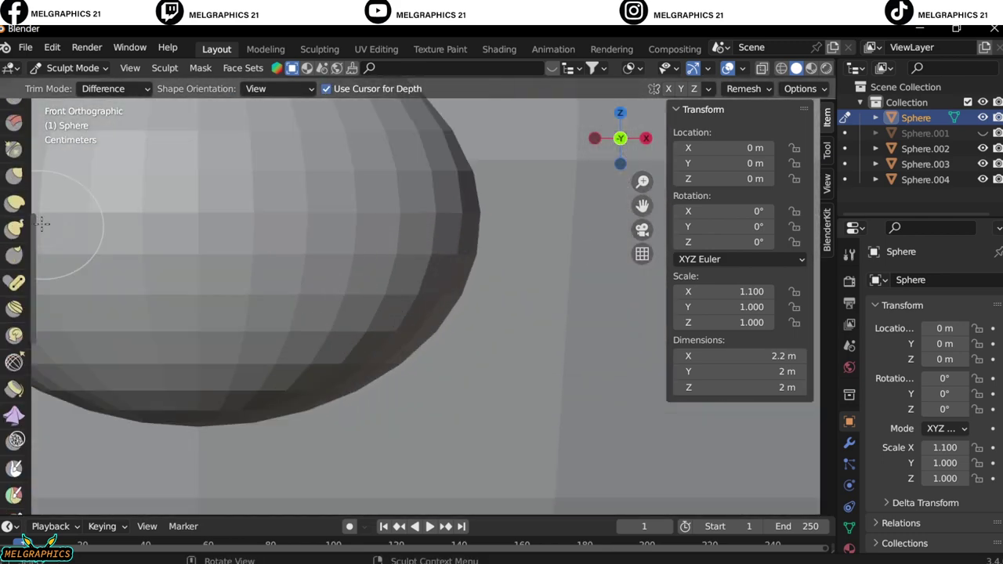
# Shape the mouth edges with the Grab brush at 281 px.
pyautogui.press('g')
pyautogui.scroll(2, 43, 224)
pyautogui.scroll(3, 611, 190)
pyautogui.scroll(-4, 335, 399)
pyautogui.scroll(-5, 335, 398)
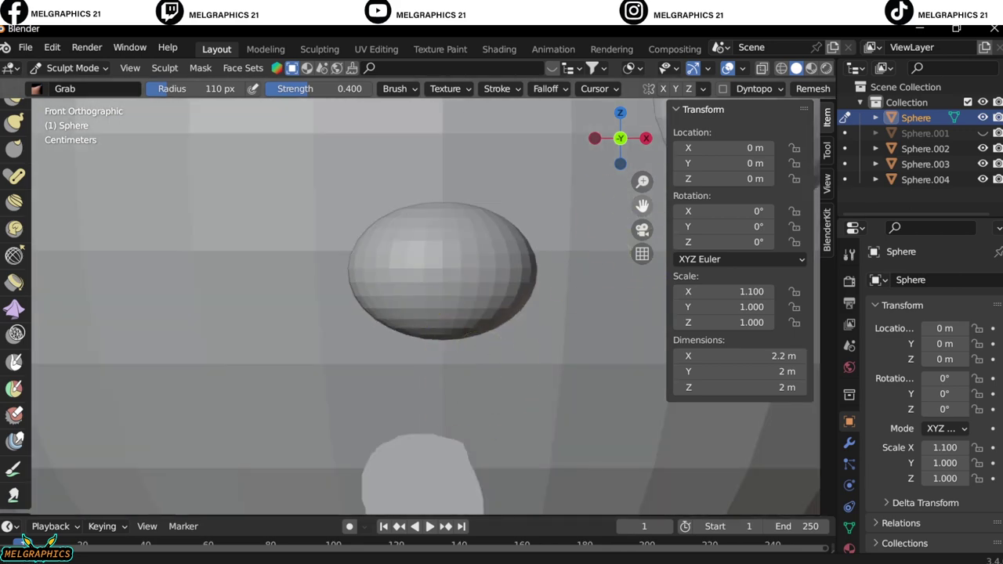
pyautogui.scroll(4, 600, 220)
pyautogui.press('f')
pyautogui.click(530, 289)
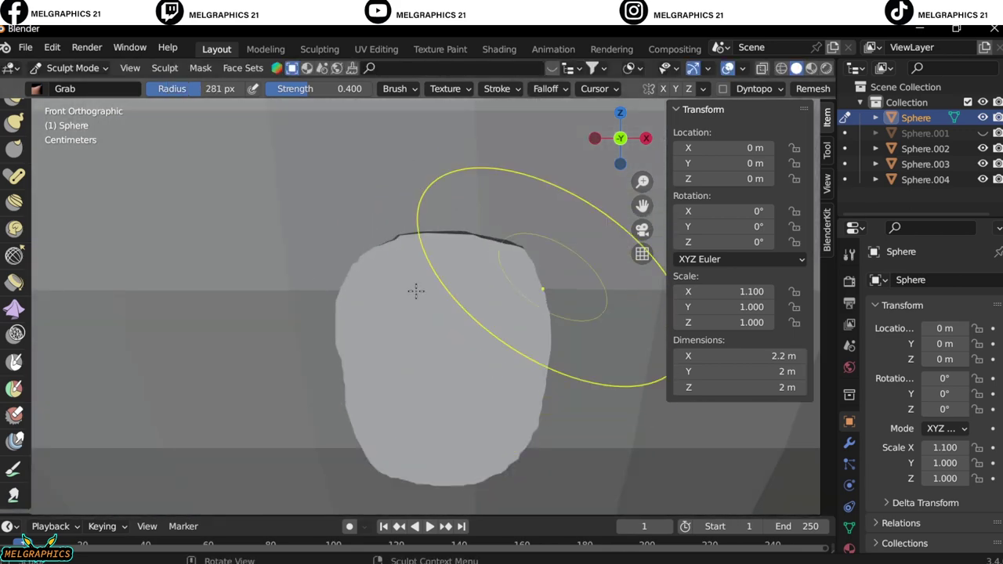
# Smooth the mouth interior with the Flatten/Contrast brush, then return to Object Mode.
pyautogui.click(14, 255)
pyautogui.moveTo(522, 358)
pyautogui.mouseDown(button='middle')
pyautogui.moveTo(444, 365)
pyautogui.moveTo(146, 201)
pyautogui.mouseUp(button='middle')
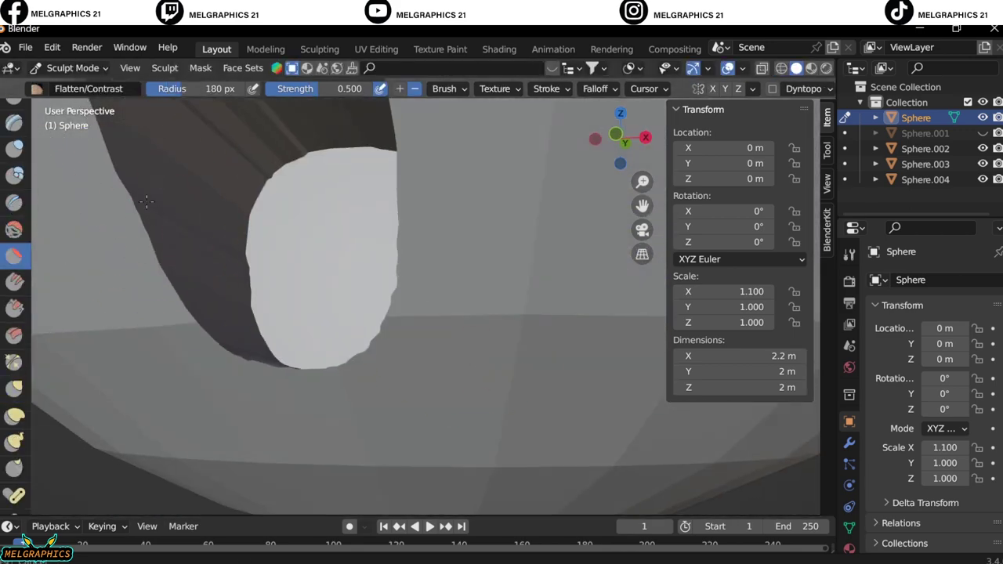
pyautogui.press('KP_1')
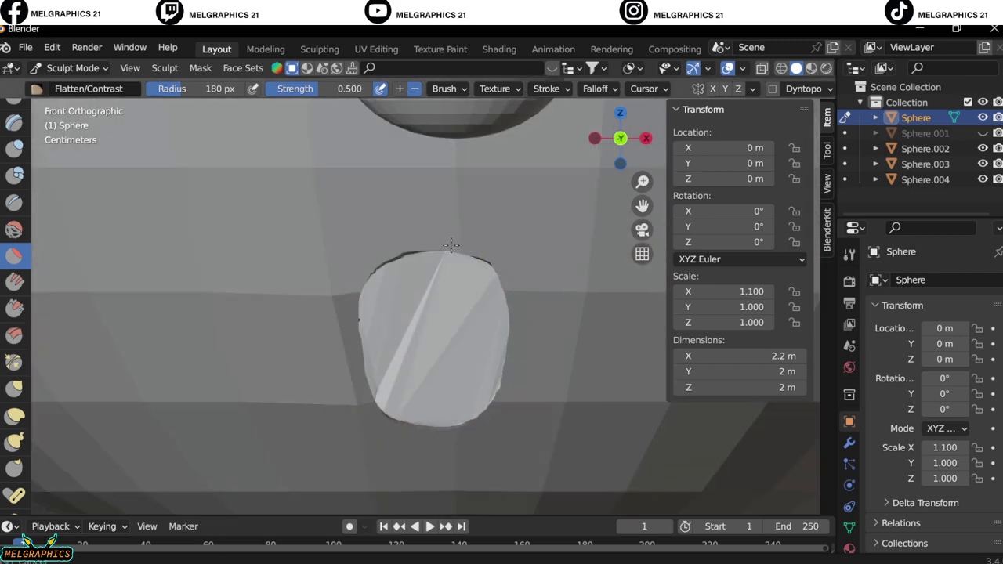
pyautogui.scroll(-3, 368, 355)
pyautogui.scroll(-3, 392, 314)
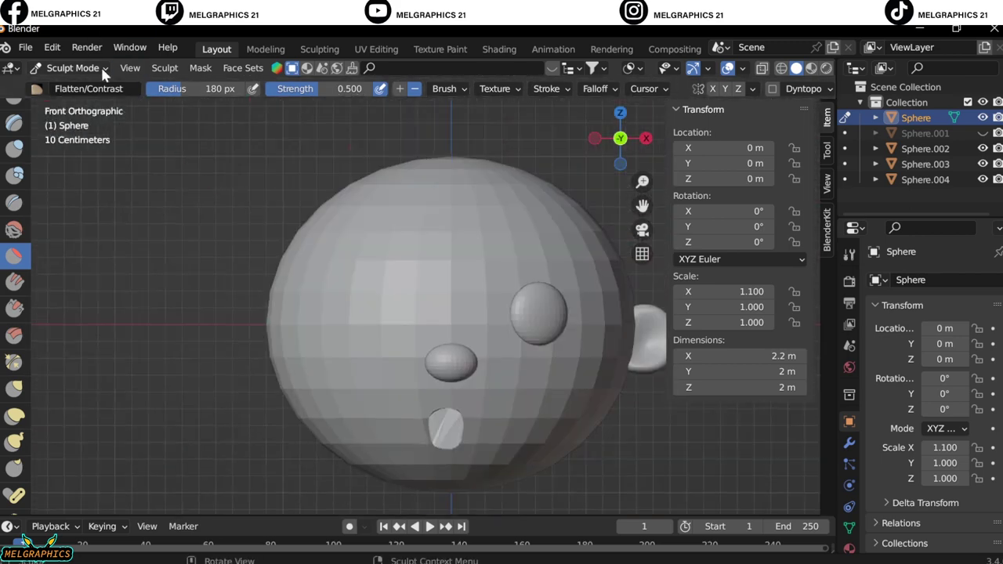
pyautogui.click(100, 68)
pyautogui.click(79, 86)
pyautogui.scroll(-2, 526, 406)
# Add a cylinder, rotate it 90° on X, flatten it into a thin disc and place it at the mouth.
pyautogui.hotkey('shift', 'a')
pyautogui.click(593, 336)
pyautogui.moveTo(729, 211); pyautogui.dragTo(776, 211)
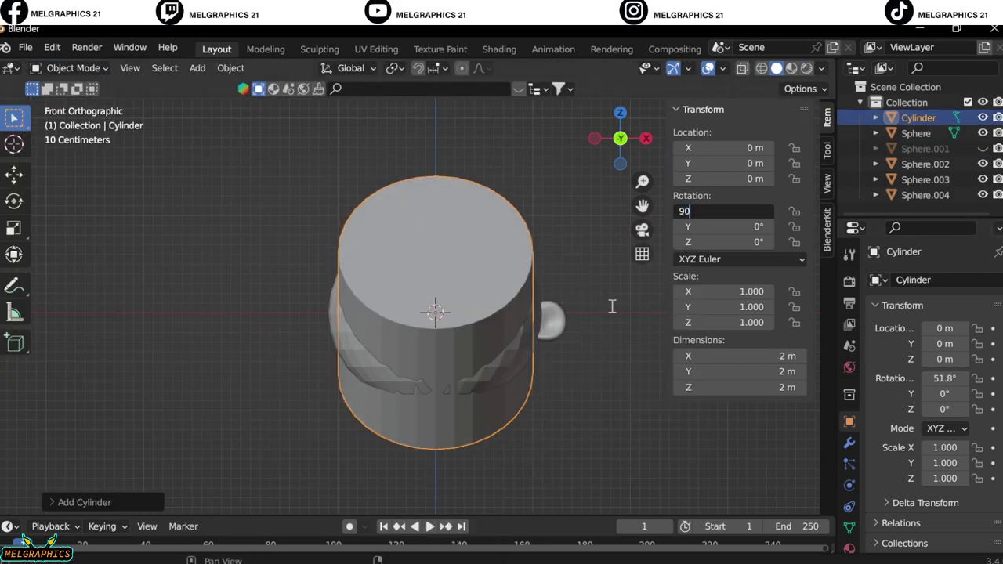
pyautogui.press('KP_3')
pyautogui.moveTo(728, 306)
pyautogui.mouseDown()
pyautogui.moveTo(689, 307)
pyautogui.moveTo(673, 322)
pyautogui.mouseUp()
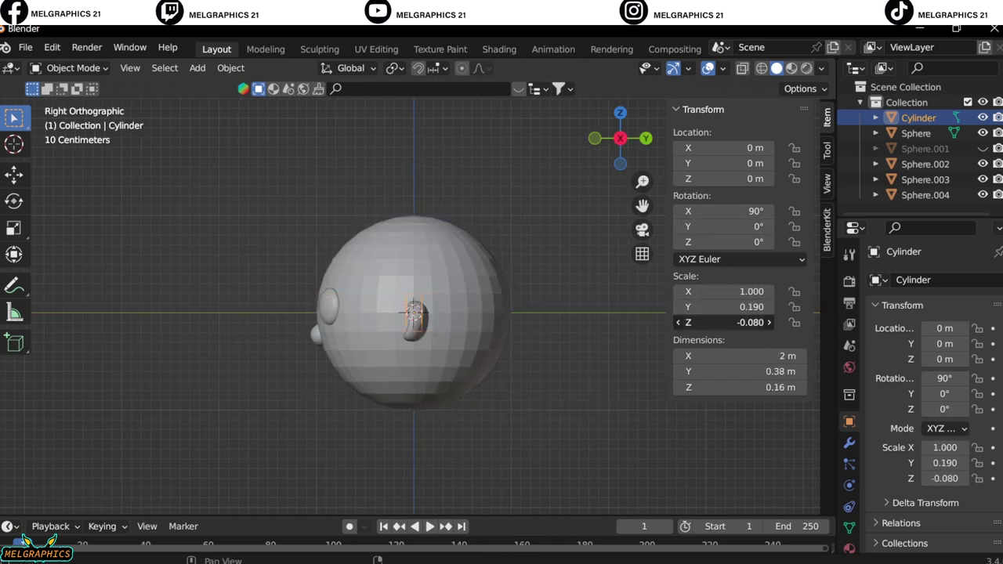
pyautogui.press('KP_1')
pyautogui.moveTo(728, 306)
pyautogui.mouseDown()
pyautogui.moveTo(705, 306)
pyautogui.moveTo(705, 291)
pyautogui.mouseUp()
pyautogui.press('g')
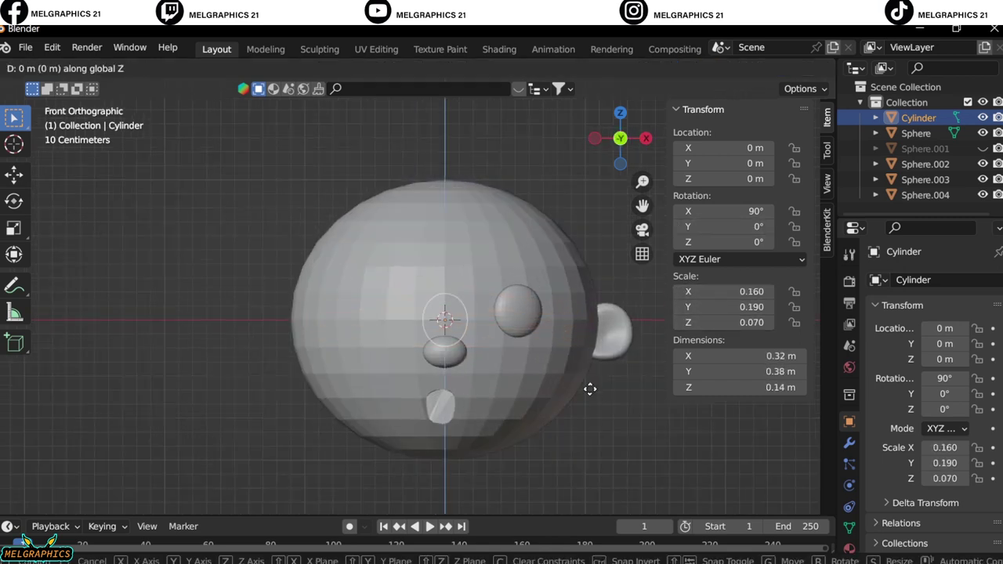
pyautogui.click(563, 446)
# Tilt the disc around Y and move it front-to-back along Y into the mouth.
pyautogui.moveTo(711, 227); pyautogui.dragTo(728, 226)
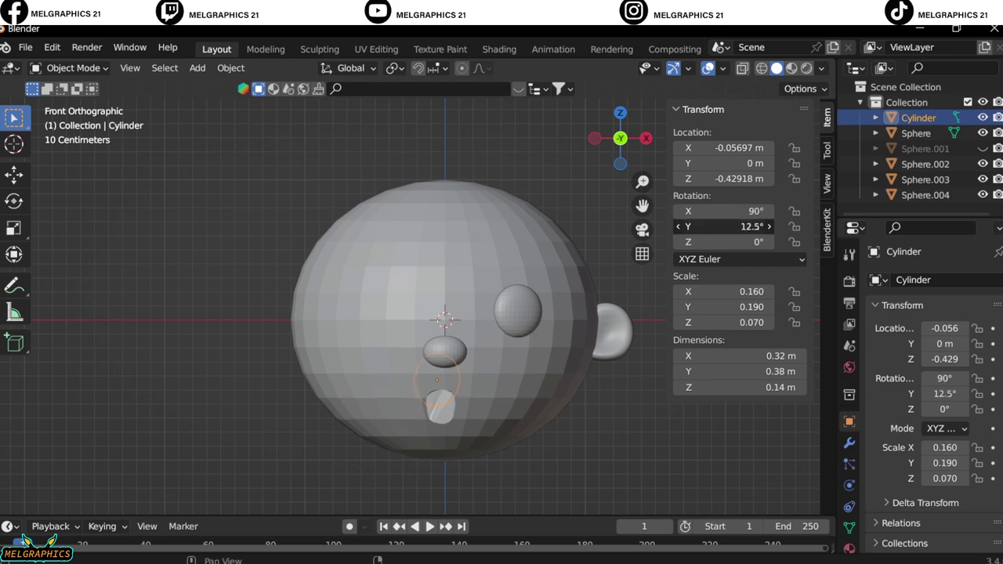
pyautogui.press('Return')
pyautogui.press('g')
pyautogui.click(476, 410)
pyautogui.press('KP_3')
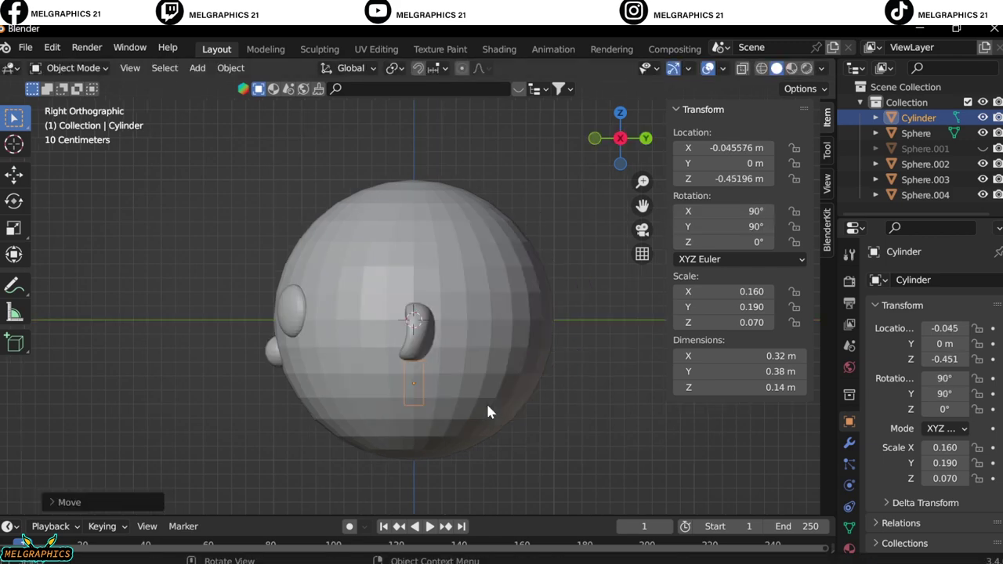
pyautogui.press('g')
pyautogui.press('y')
pyautogui.click(384, 426)
pyautogui.moveTo(385, 425)
pyautogui.mouseDown(button='middle')
pyautogui.moveTo(418, 342)
pyautogui.moveTo(470, 313)
pyautogui.mouseUp(button='middle')
pyautogui.moveTo(728, 210); pyautogui.dragTo(744, 225)
pyautogui.scroll(-5, 465, 309)
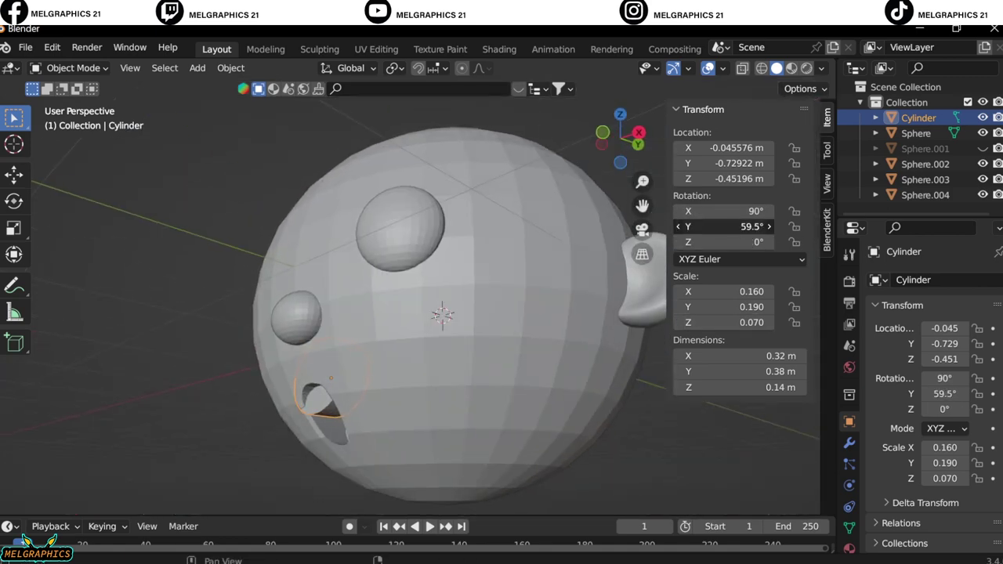
# Rotate the disc to fit the mouth and adjust its width.
pyautogui.press('r')
pyautogui.click(372, 336)
pyautogui.press('KP_1')
pyautogui.scroll(5, 470, 353)
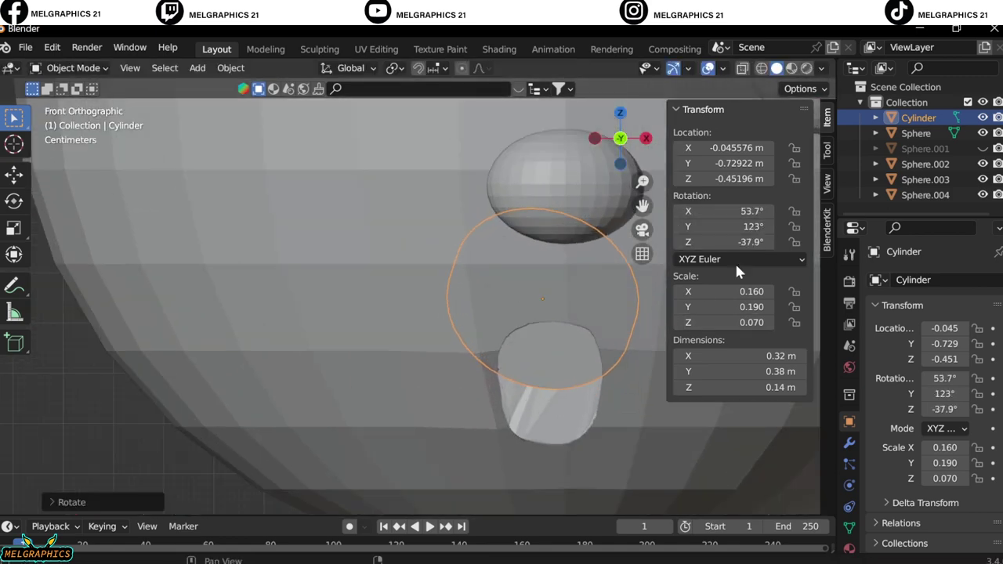
pyautogui.moveTo(725, 290)
pyautogui.mouseDown()
pyautogui.moveTo(775, 290)
pyautogui.moveTo(689, 291)
pyautogui.moveTo(713, 306)
pyautogui.mouseUp()
pyautogui.scroll(-4, 522, 331)
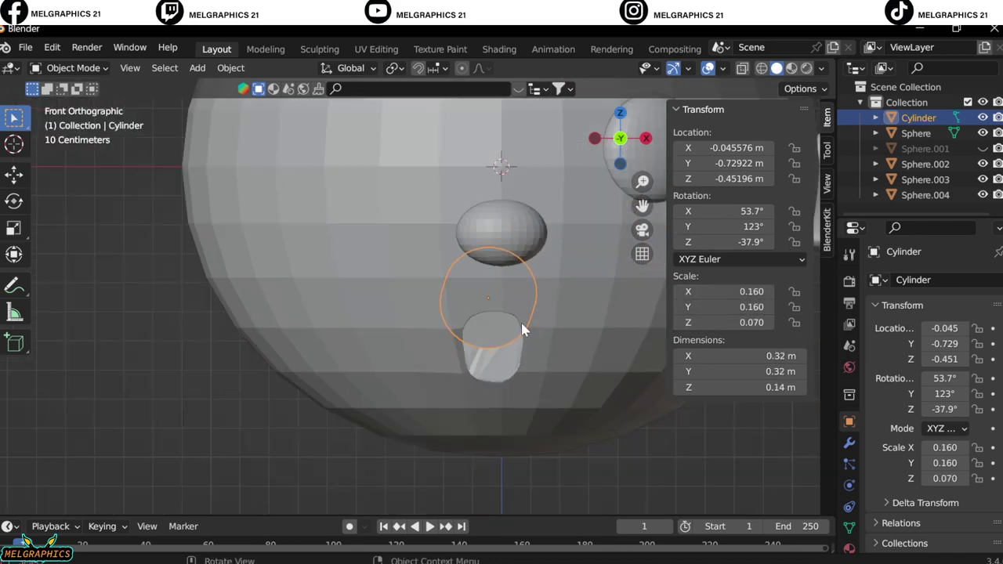
pyautogui.moveTo(521, 331)
pyautogui.mouseDown(button='middle')
pyautogui.moveTo(622, 396)
pyautogui.moveTo(413, 369)
pyautogui.mouseUp(button='middle')
pyautogui.scroll(4, 623, 396)
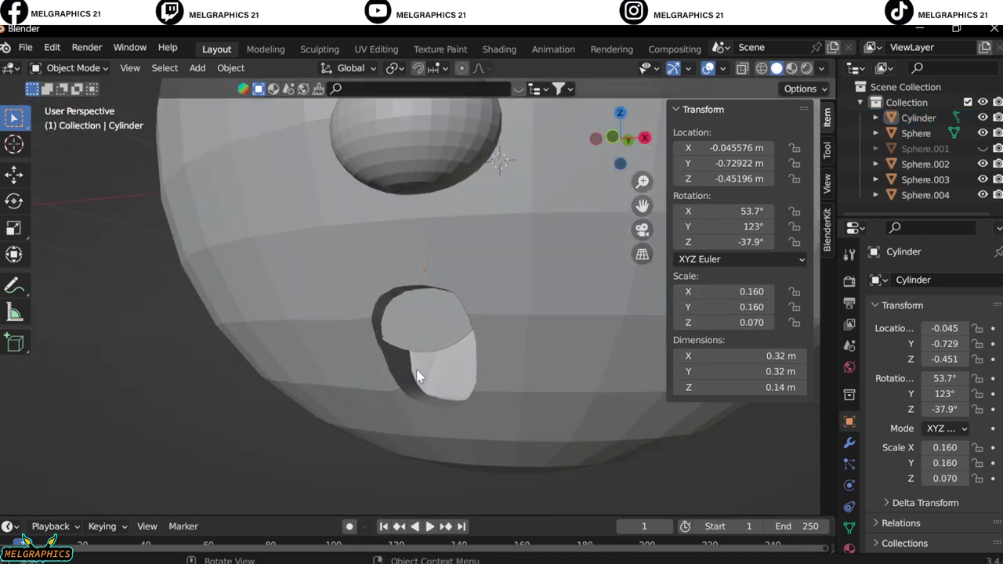
# Lower the mouth-cutting cylinder along Z, rotate it and push it forward along Y.
pyautogui.press('KP_1')
pyautogui.press('g')
pyautogui.press('z')
pyautogui.click(489, 392)
pyautogui.press('KP_3')
pyautogui.press('r')
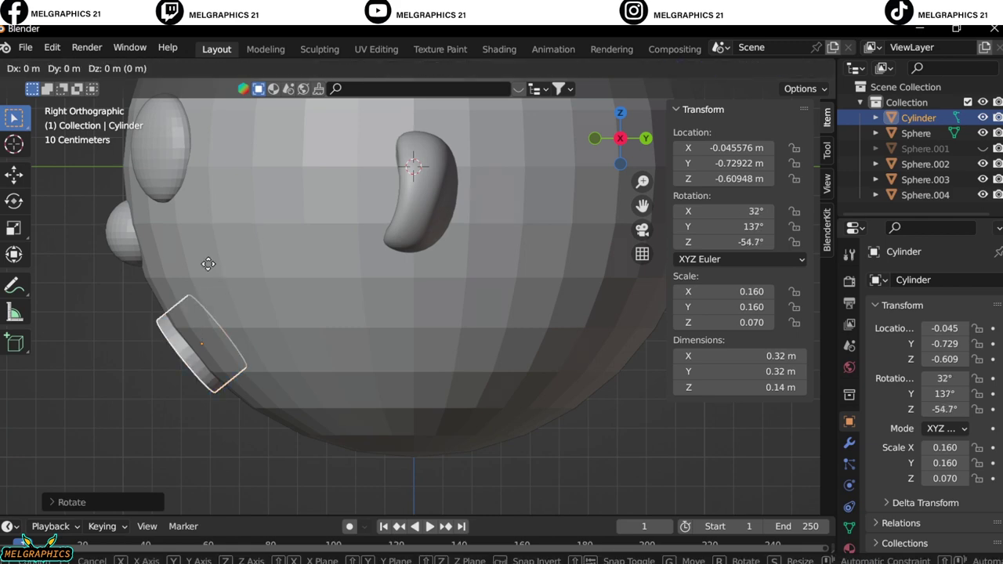
pyautogui.press('y')
pyautogui.click(230, 265)
pyautogui.moveTo(231, 265); pyautogui.dragTo(495, 380, button='middle')
# Raise the cylinder slightly on Z, fine-tune its Z rotation and widen it along X to 0.260.
pyautogui.press('KP_1')
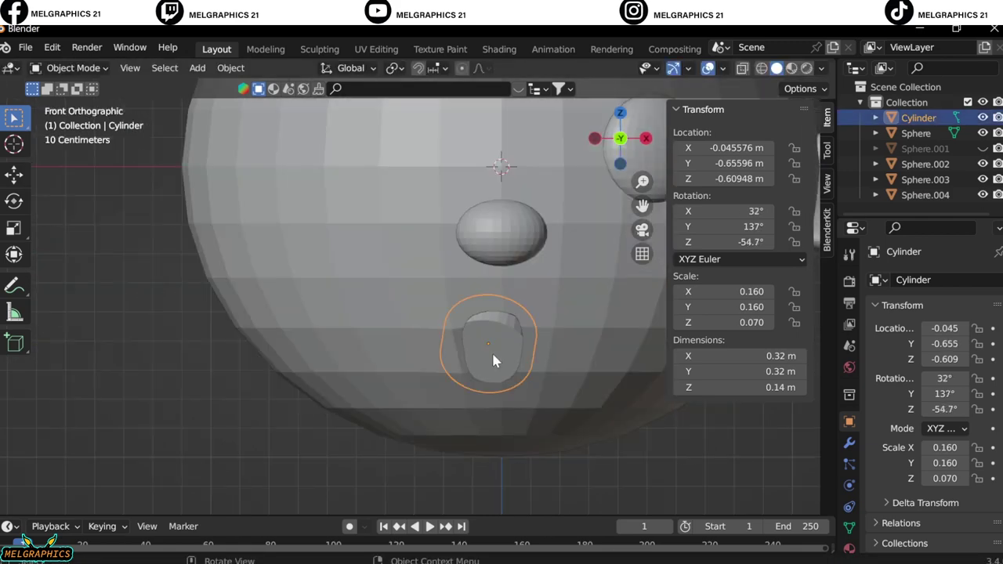
pyautogui.scroll(2, 493, 361)
pyautogui.press('g')
pyautogui.press('z')
pyautogui.click(533, 362)
pyautogui.moveTo(736, 242); pyautogui.dragTo(741, 242)
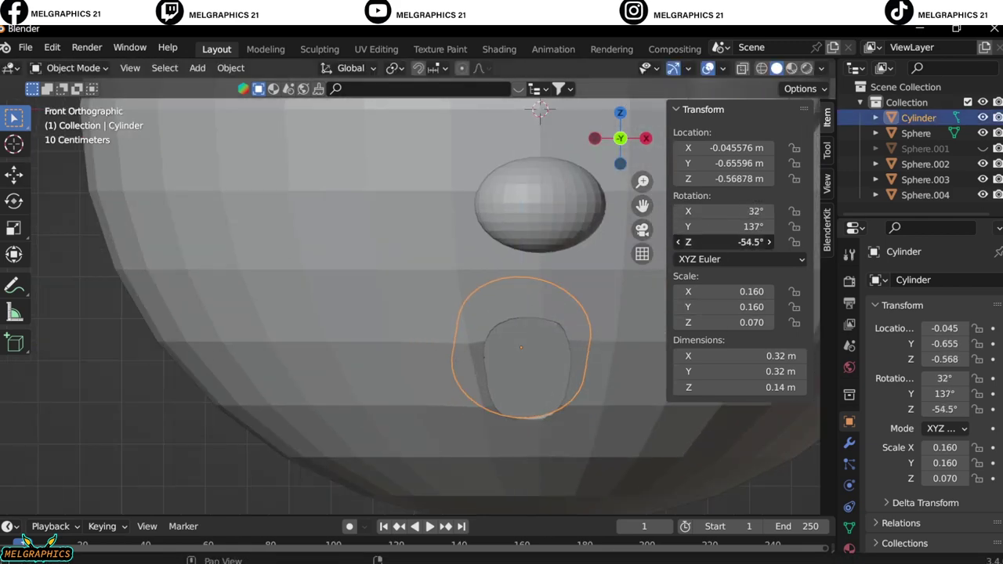
pyautogui.moveTo(709, 291); pyautogui.dragTo(733, 291)
pyautogui.scroll(-4, 674, 441)
pyautogui.moveTo(674, 441); pyautogui.dragTo(571, 423, button='middle')
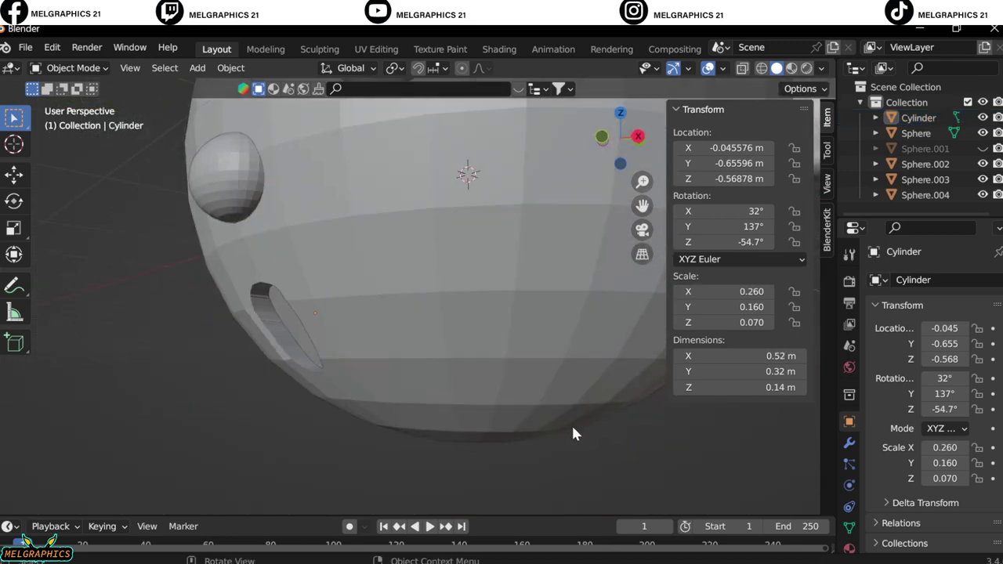
# In front view, select the ear and bring up its object context menu for shading.
pyautogui.press('KP_1')
pyautogui.click(588, 252)
pyautogui.rightClick(587, 252)
pyautogui.scroll(3, 600, 387)
# Apply Shade Smooth to the ear and the head.
pyautogui.rightClick(596, 259)
pyautogui.click(548, 259)
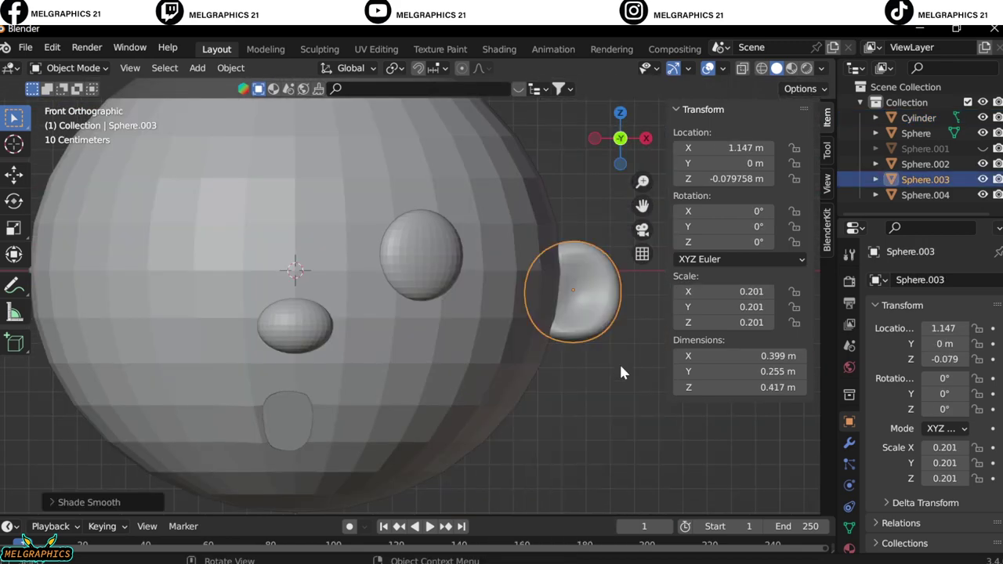
pyautogui.click(546, 399)
pyautogui.click(414, 254)
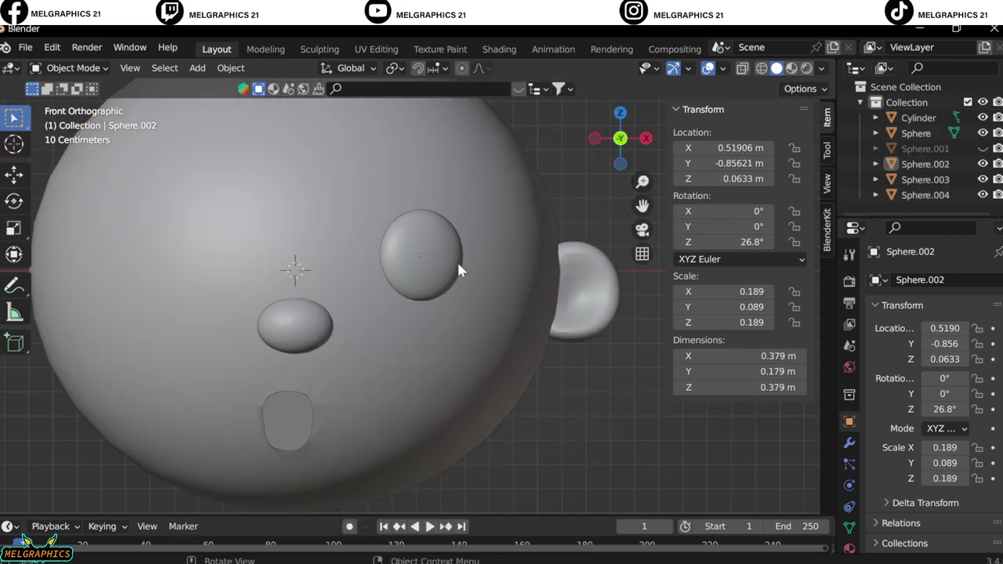
pyautogui.rightClick(458, 256)
pyautogui.scroll(-3, 608, 449)
# Unhide the larger sphere, enter Sculpt Mode and Line Project-flatten across the head.
pyautogui.hotkey('ctrl', 'z')
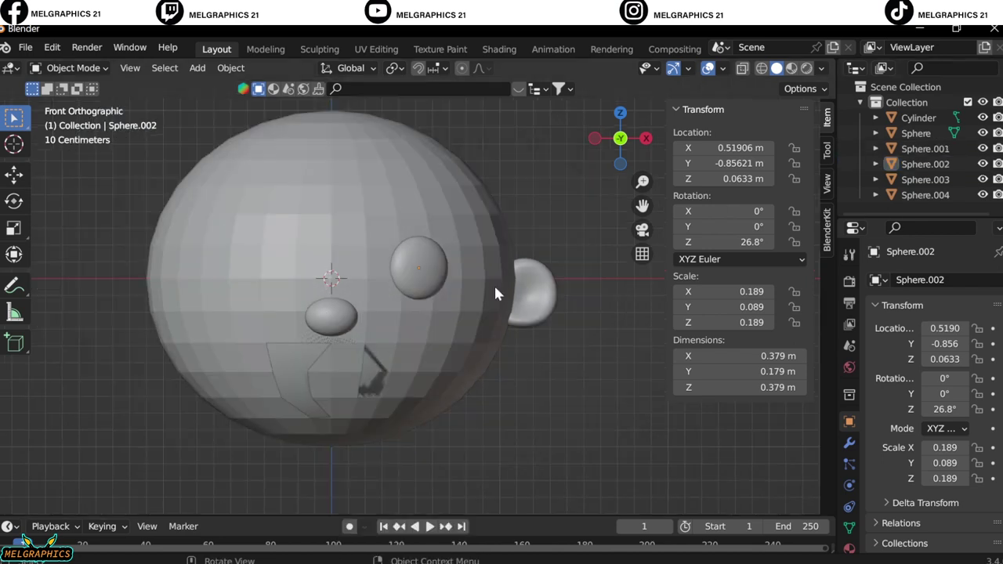
pyautogui.click(81, 69)
pyautogui.click(77, 119)
pyautogui.scroll(-5, 14, 313)
pyautogui.click(14, 390)
pyautogui.click(14, 419)
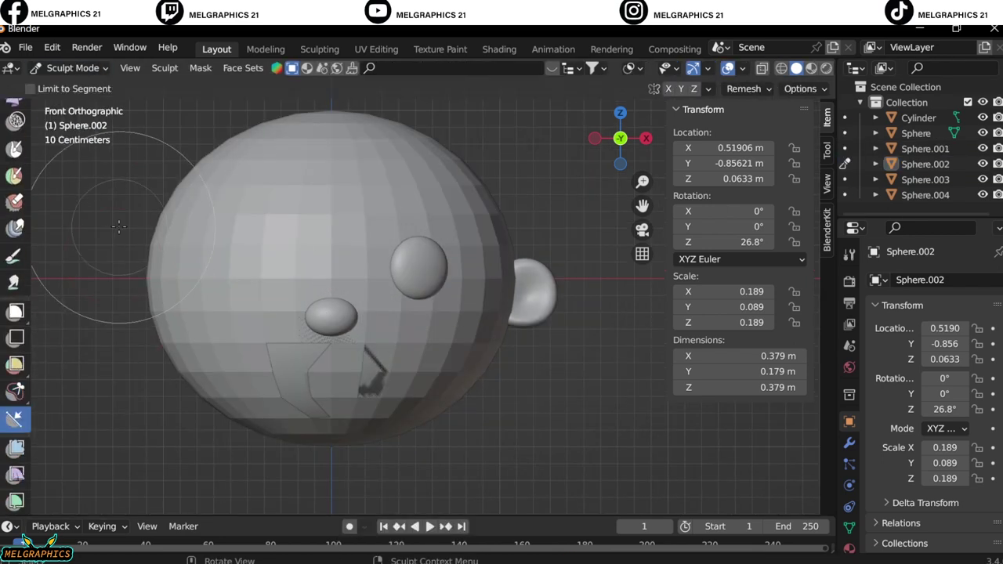
pyautogui.moveTo(103, 241); pyautogui.dragTo(536, 244)
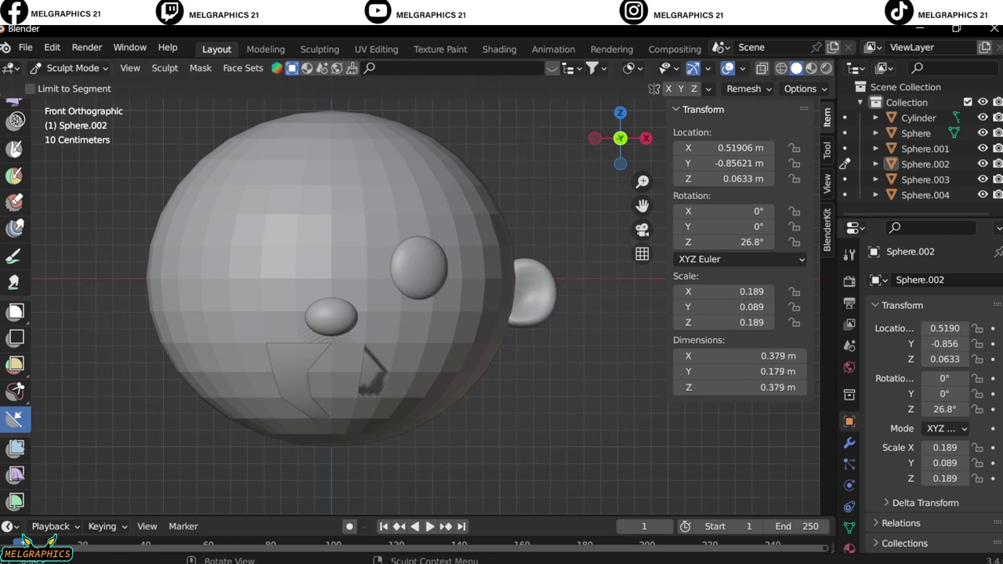
# Select the larger hair sphere Sphere.001 and switch it into Sculpt Mode.
pyautogui.click(73, 68)
pyautogui.click(77, 85)
pyautogui.click(331, 278)
pyautogui.click(73, 68)
pyautogui.click(77, 119)
# Line Project-flatten Sphere.001 across the forehead, then enter Edit Mode with nothing selected.
pyautogui.moveTo(126, 247); pyautogui.dragTo(536, 246)
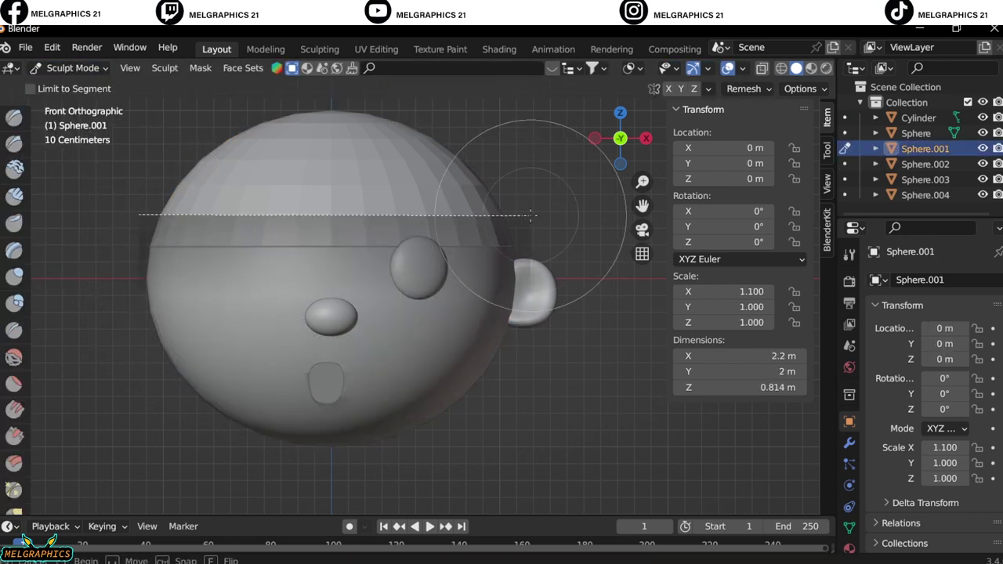
pyautogui.moveTo(537, 168); pyautogui.dragTo(412, 364, button='middle')
pyautogui.click(602, 145)
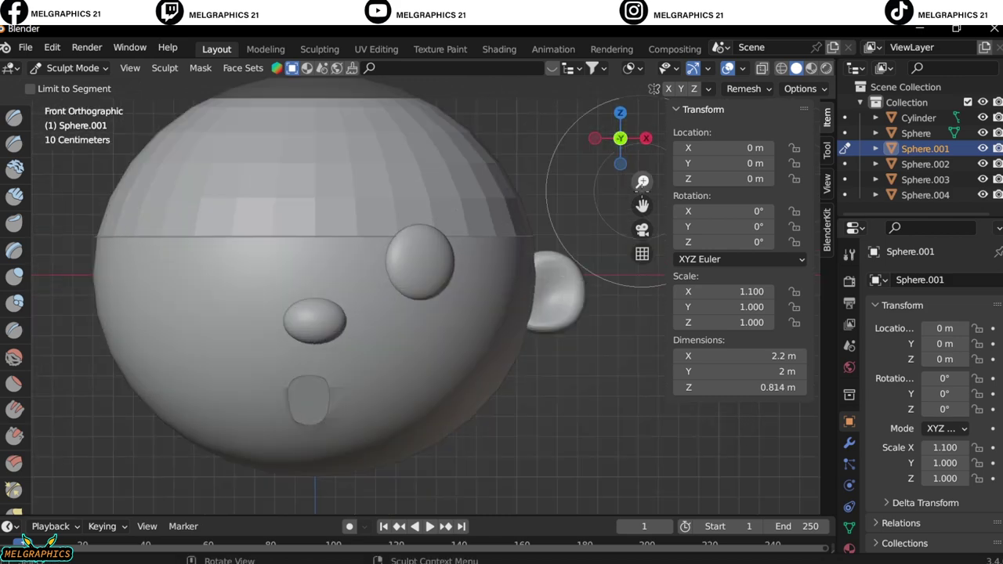
pyautogui.click(73, 69)
pyautogui.click(75, 110)
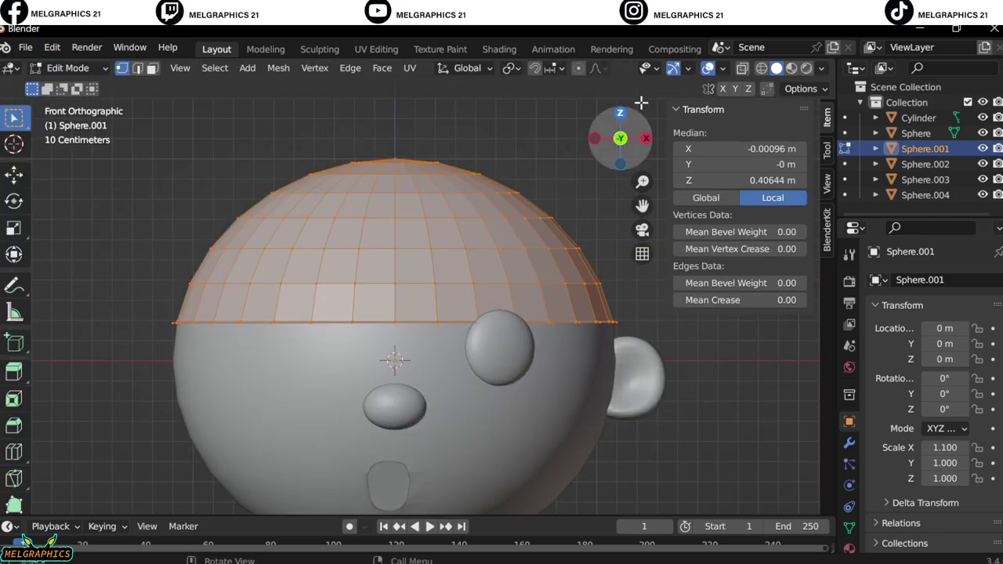
pyautogui.hotkey('alt', 'a')
# Box-select and delete the band of faces along the flat edge and the leftover rim edge loop.
pyautogui.moveTo(577, 313); pyautogui.dragTo(391, 398, button='middle')
pyautogui.press('KP_1')
pyautogui.moveTo(197, 287); pyautogui.dragTo(663, 342)
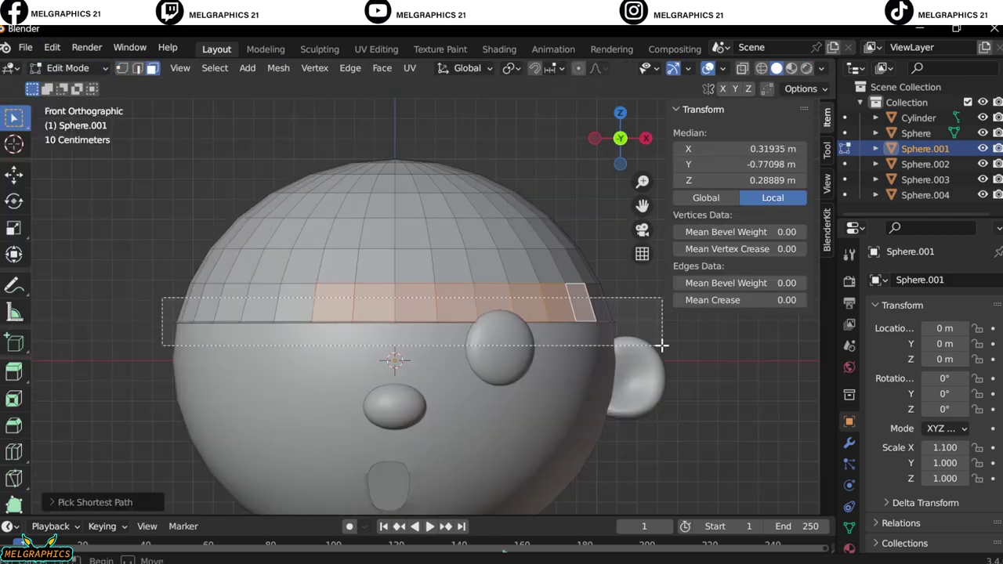
pyautogui.press('x')
pyautogui.click(647, 363)
pyautogui.moveTo(157, 306); pyautogui.dragTo(633, 353)
pyautogui.press('2')
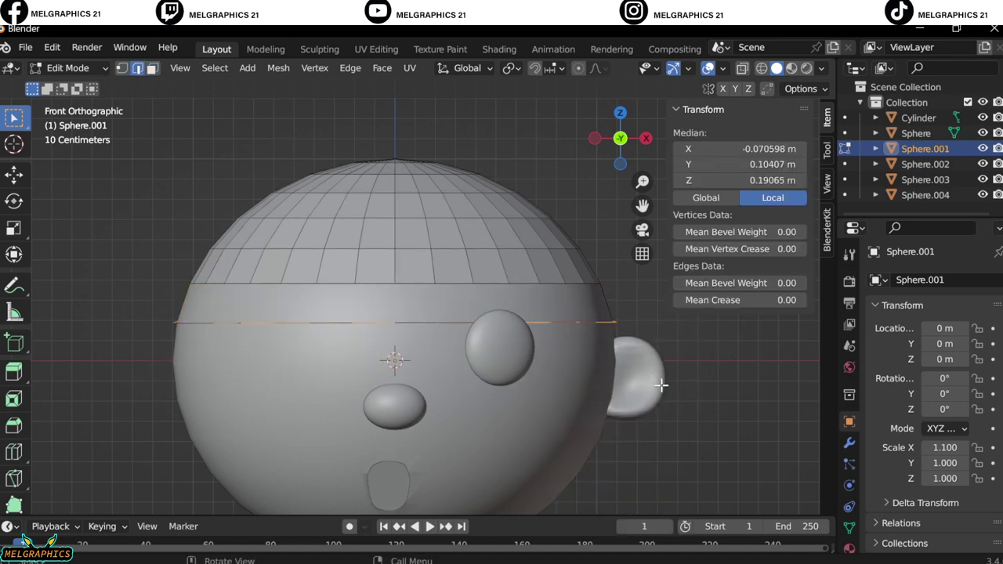
pyautogui.press('x')
pyautogui.click(660, 384)
pyautogui.press('x')
pyautogui.click(600, 353)
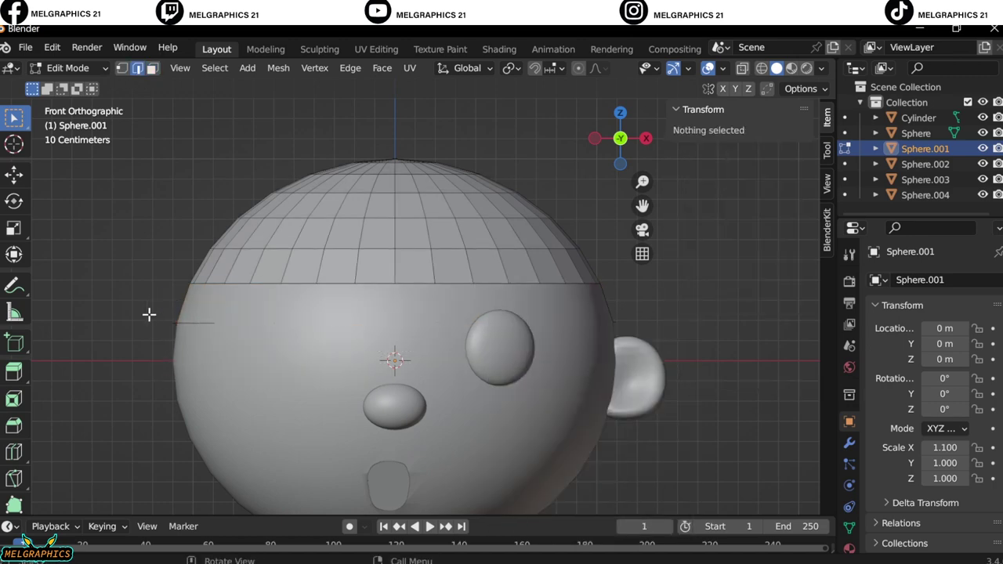
# Delete the stray geometry, remaining faces and another leftover edge loop below the rim.
pyautogui.moveTo(459, 353); pyautogui.dragTo(557, 363, button='middle')
pyautogui.moveTo(210, 373); pyautogui.dragTo(246, 406)
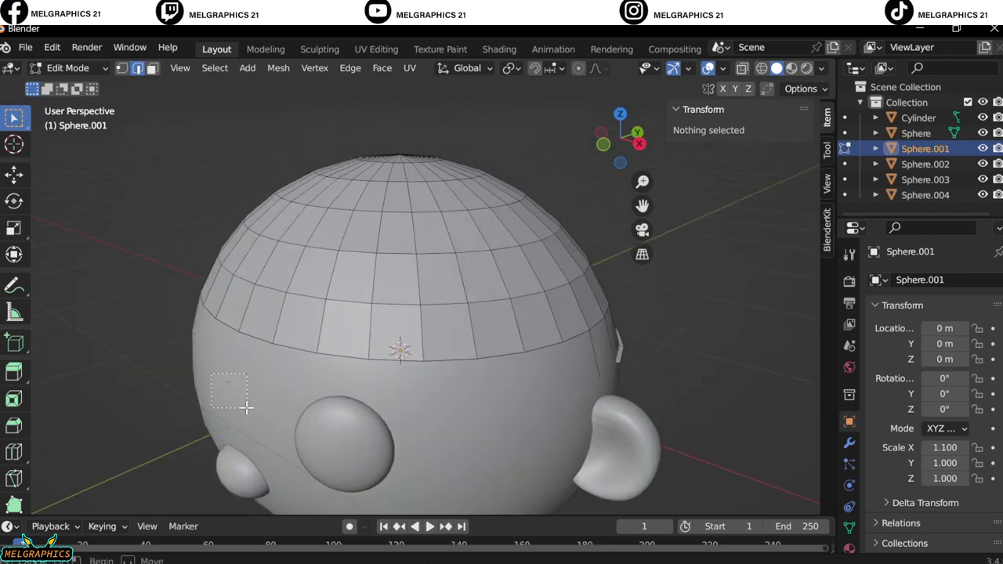
pyautogui.press('x')
pyautogui.click(224, 387)
pyautogui.click(152, 68)
pyautogui.press('x')
pyautogui.click(533, 406)
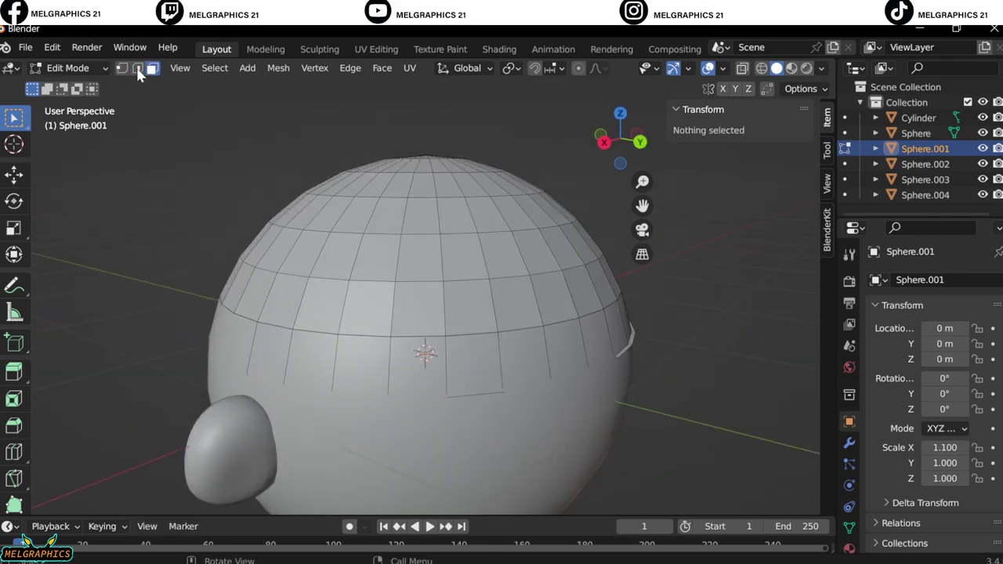
pyautogui.click(138, 68)
pyautogui.keyDown('alt'); pyautogui.click(571, 437); pyautogui.keyUp('alt')
pyautogui.press('x')
pyautogui.click(258, 384)
# Remove the lower leftover edge loop and dissolve the remaining strip of vertices.
pyautogui.moveTo(441, 415)
pyautogui.mouseDown(button='middle')
pyautogui.moveTo(503, 394)
pyautogui.moveTo(311, 396)
pyautogui.mouseUp(button='middle')
pyautogui.keyDown('alt'); pyautogui.click(311, 396); pyautogui.keyUp('alt')
pyautogui.press('x')
pyautogui.press('x')
pyautogui.click(523, 411)
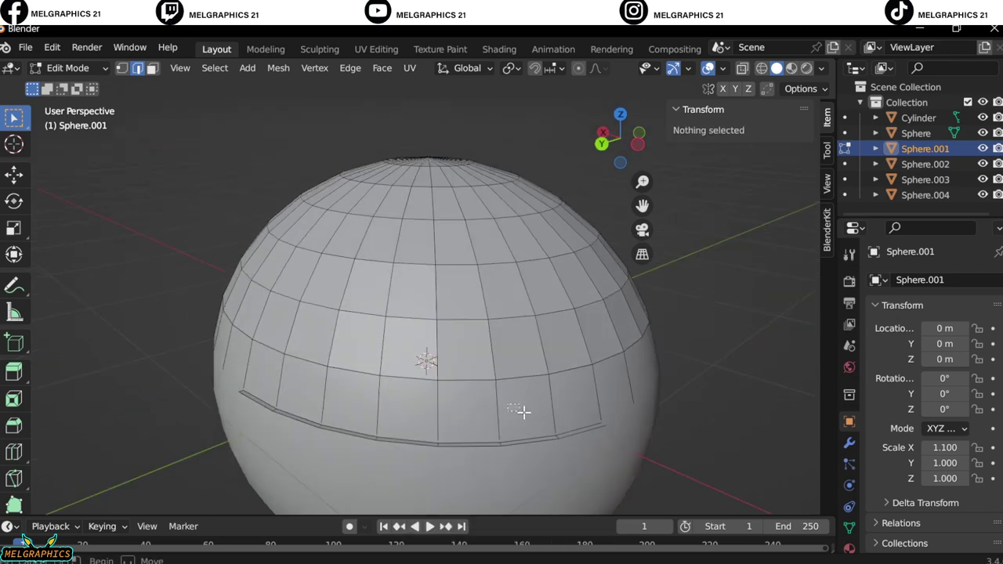
pyautogui.press('x')
pyautogui.press('x')
pyautogui.press('x')
pyautogui.click(587, 432)
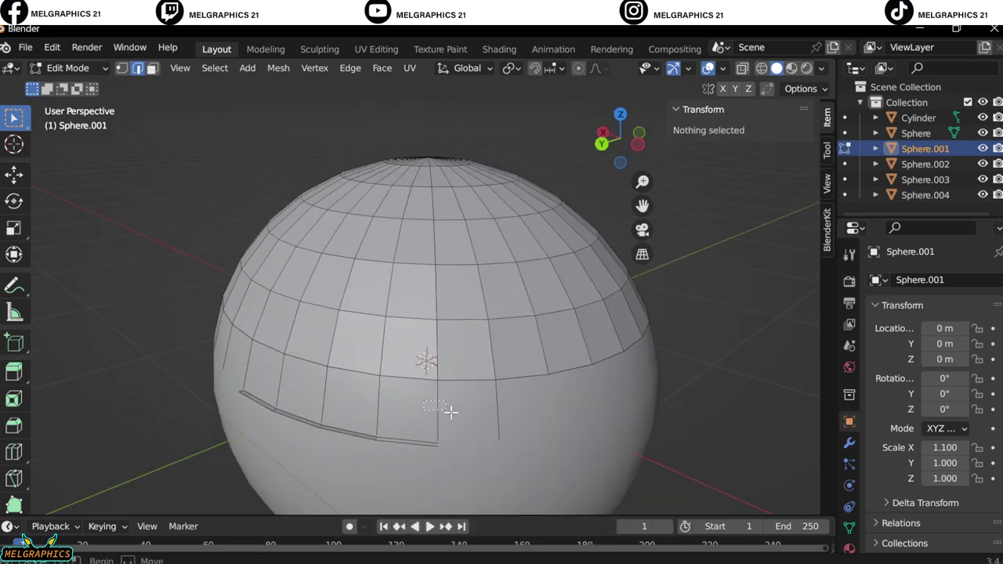
pyautogui.moveTo(451, 412); pyautogui.dragTo(426, 358, button='middle')
pyautogui.keyDown('alt'); pyautogui.click(306, 384); pyautogui.keyUp('alt')
# Delete the last stray edges and bits of geometry, then return to Object Mode.
pyautogui.press('x')
pyautogui.press('Escape')
pyautogui.moveTo(306, 385); pyautogui.dragTo(510, 394, button='middle')
pyautogui.press('x')
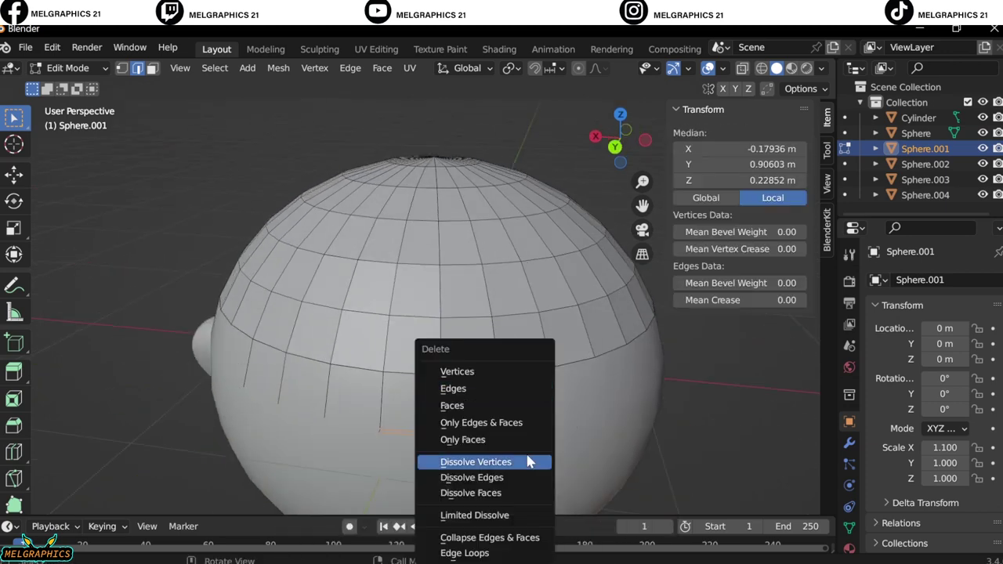
pyautogui.click(528, 462)
pyautogui.keyDown('alt'); pyautogui.click(347, 436); pyautogui.keyUp('alt')
pyautogui.press('x')
pyautogui.click(373, 416)
pyautogui.press('x')
pyautogui.moveTo(230, 367); pyautogui.dragTo(270, 405)
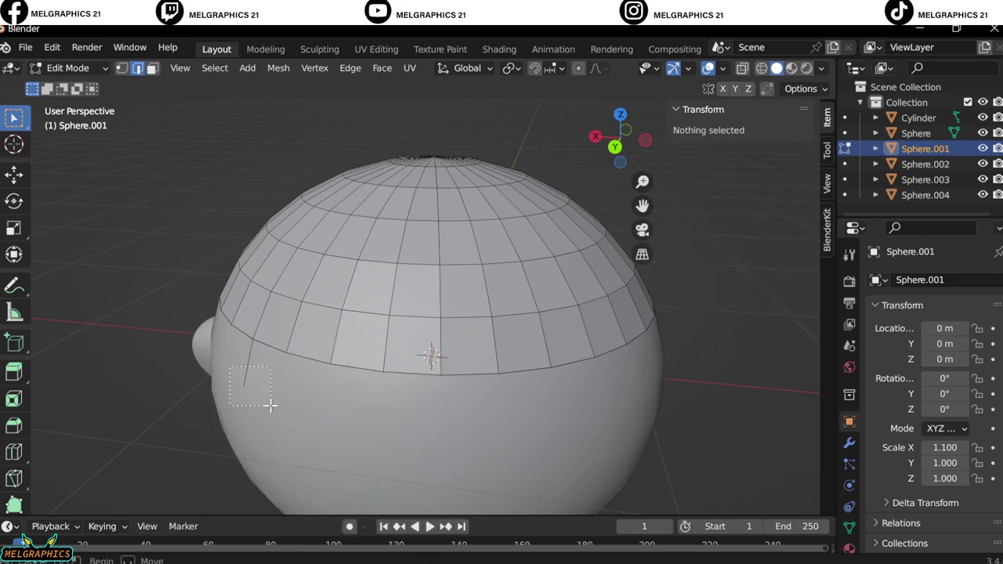
pyautogui.press('KP_1')
pyautogui.press('Tab')
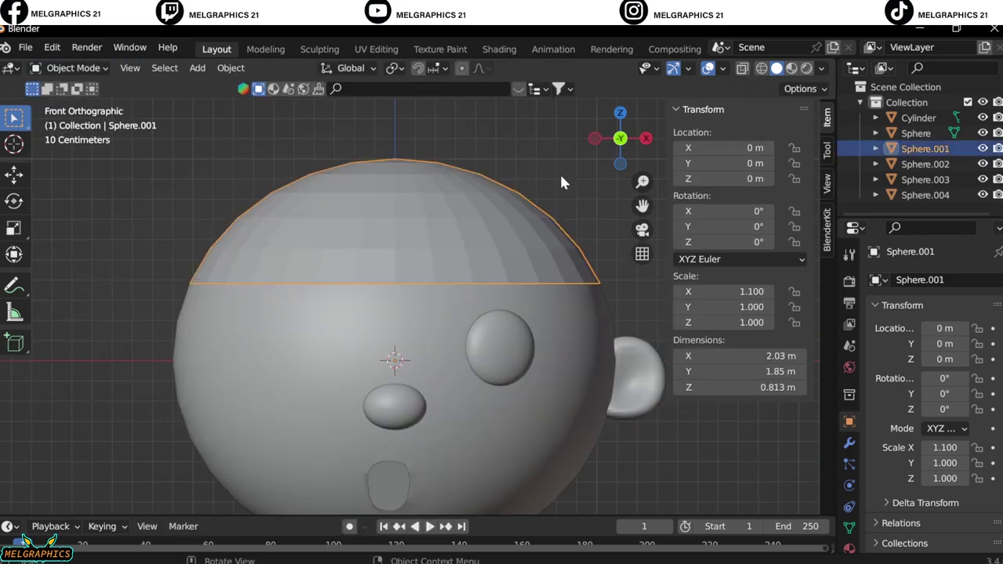
# Add a Solidify modifier to the hair cap, then undo it.
pyautogui.click(849, 443)
pyautogui.click(897, 280)
pyautogui.click(671, 543)
pyautogui.hotkey('ctrl', 'z')
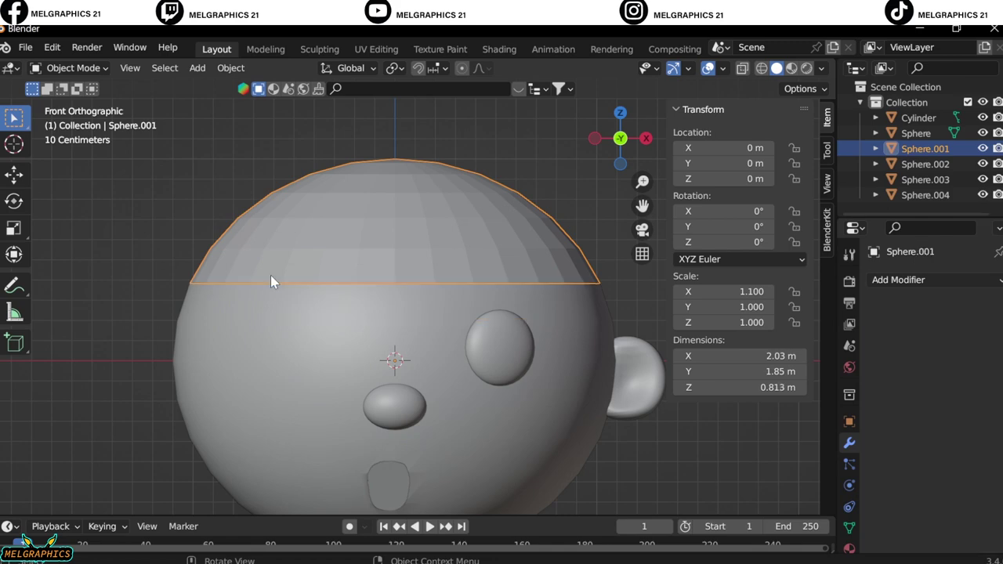
# Select all of the hair cap's geometry in see-through Edit Mode, then return to Object Mode.
pyautogui.click(415, 153)
pyautogui.press('Tab')
pyautogui.hotkey('alt', 'z')
pyautogui.moveTo(232, 311); pyautogui.dragTo(608, 383)
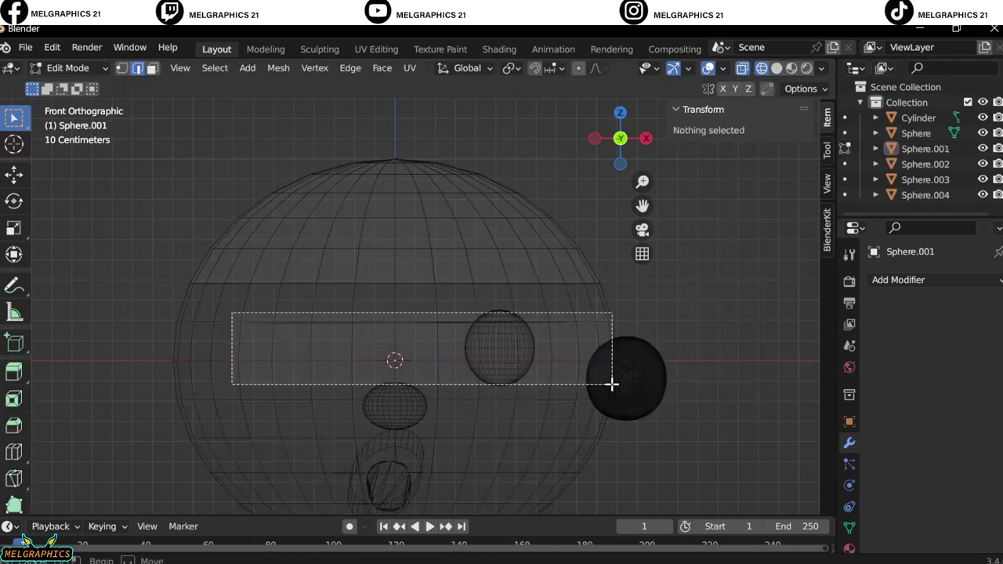
pyautogui.press('Tab')
pyautogui.hotkey('alt', 'z')
# Add a Solidify modifier to Sphere.001 with 0.09 m thickness and 0.6033 offset.
pyautogui.click(898, 280)
pyautogui.click(679, 543)
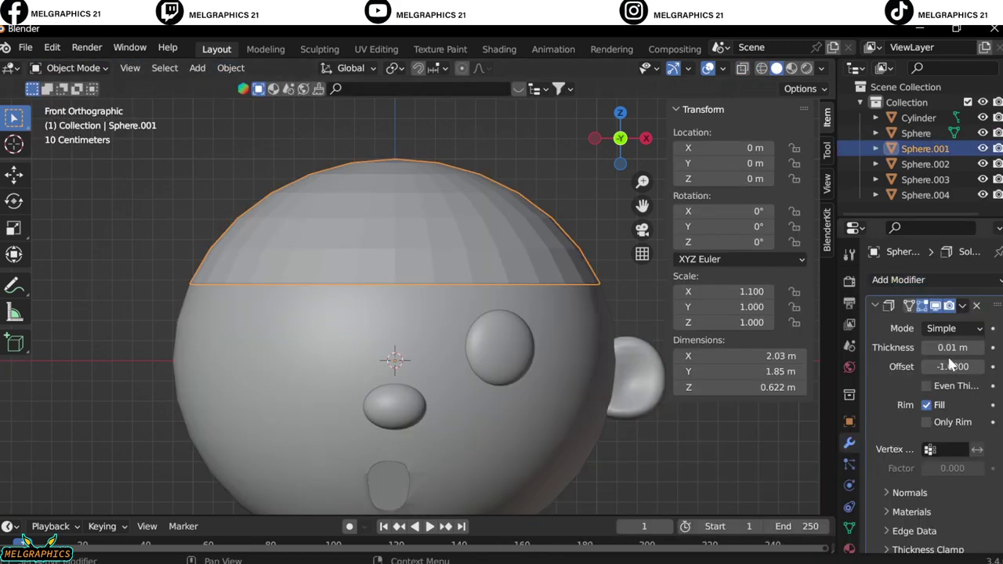
pyautogui.moveTo(951, 347); pyautogui.dragTo(979, 347)
pyautogui.moveTo(933, 367); pyautogui.dragTo(985, 367)
pyautogui.moveTo(423, 391); pyautogui.dragTo(514, 474, button='middle')
pyautogui.moveTo(963, 376); pyautogui.dragTo(932, 367)
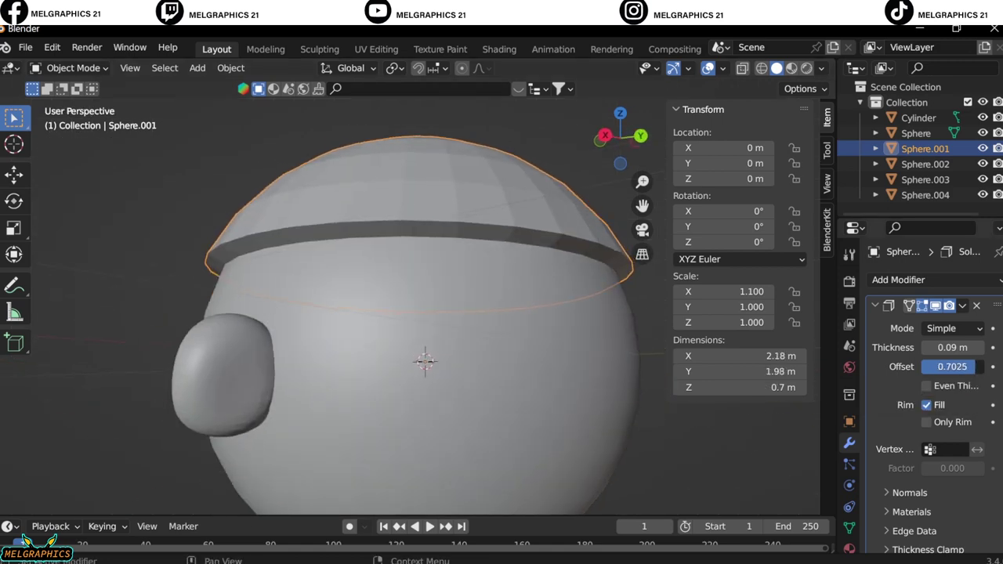
pyautogui.press('KP_1')
# Try a sculpt stroke on the cap, undo it, and leave the cap deselected in front view.
pyautogui.click(73, 69)
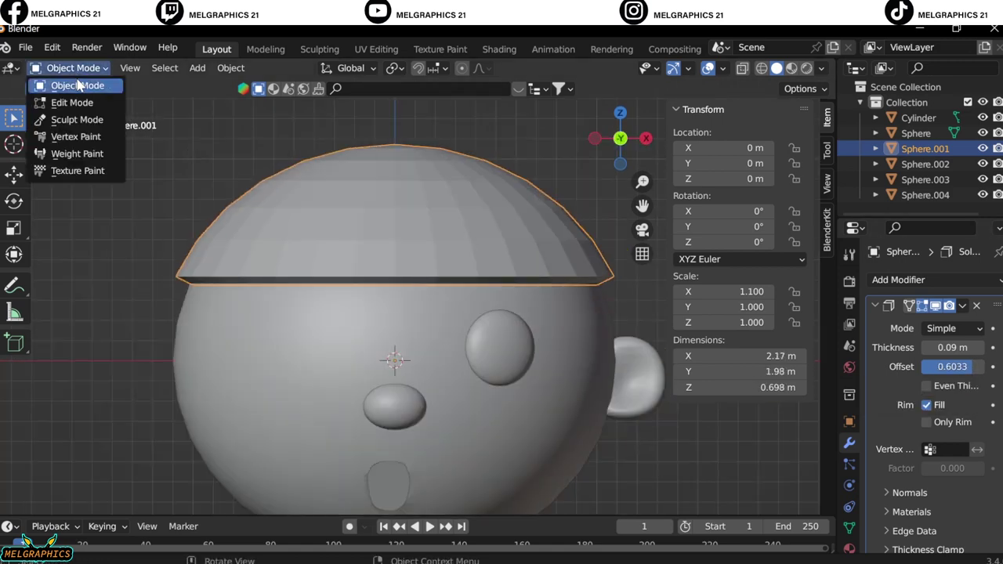
pyautogui.click(77, 119)
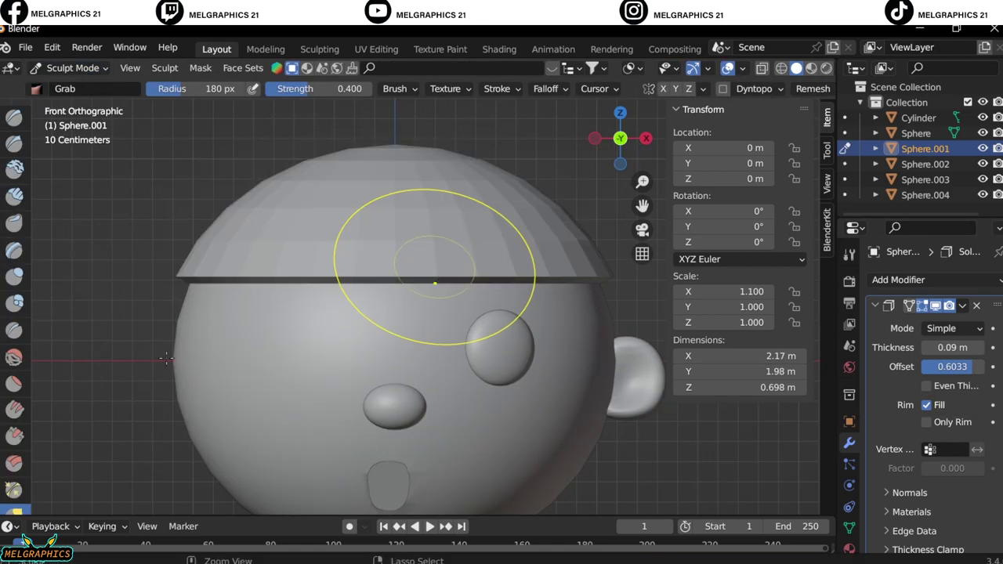
pyautogui.moveTo(435, 283); pyautogui.dragTo(347, 264, button='middle')
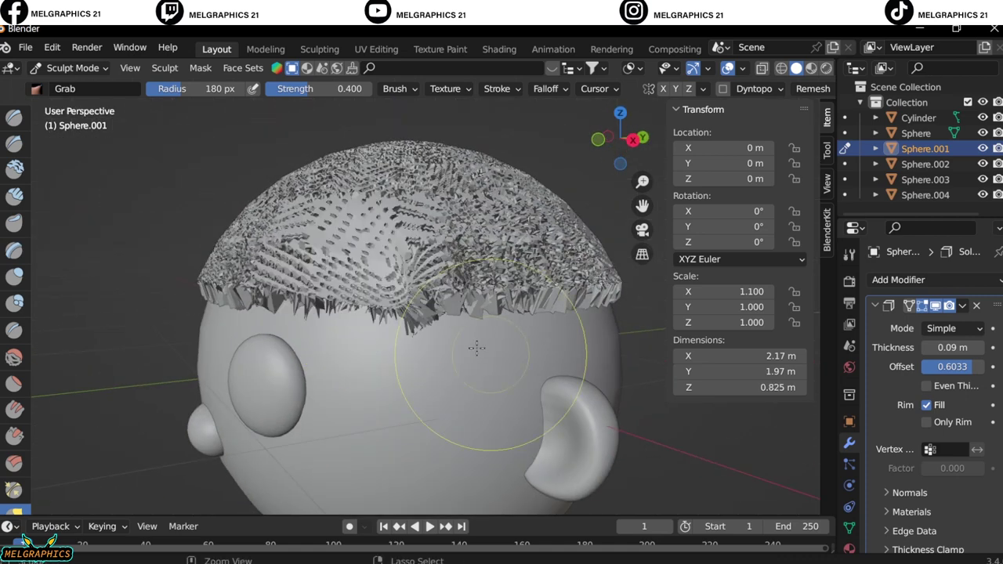
pyautogui.hotkey('ctrl', 'z')
pyautogui.click(676, 435)
pyautogui.click(560, 245)
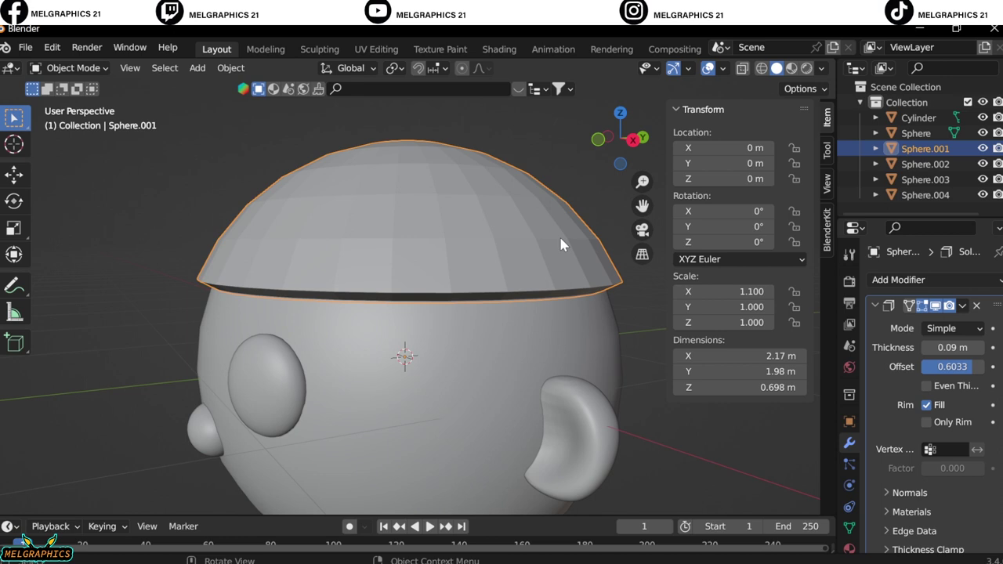
pyautogui.press('KP_1')
pyautogui.click(679, 454)
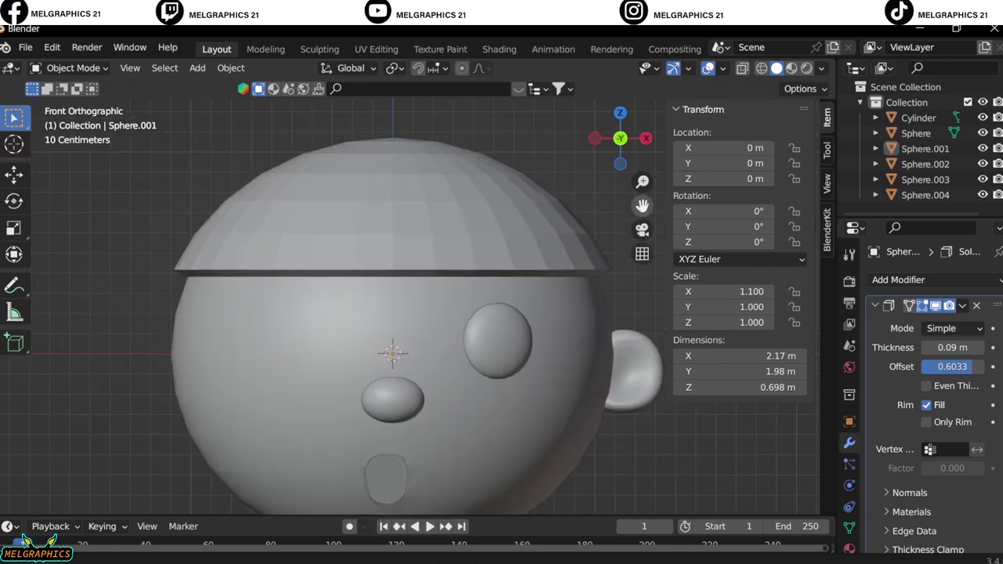
# Select the hat piece Sphere.001 and enter Edit Mode on it.
pyautogui.moveTo(685, 448); pyautogui.dragTo(482, 392, button='middle')
pyautogui.click(483, 391)
pyautogui.press('KP_1')
pyautogui.click(555, 247)
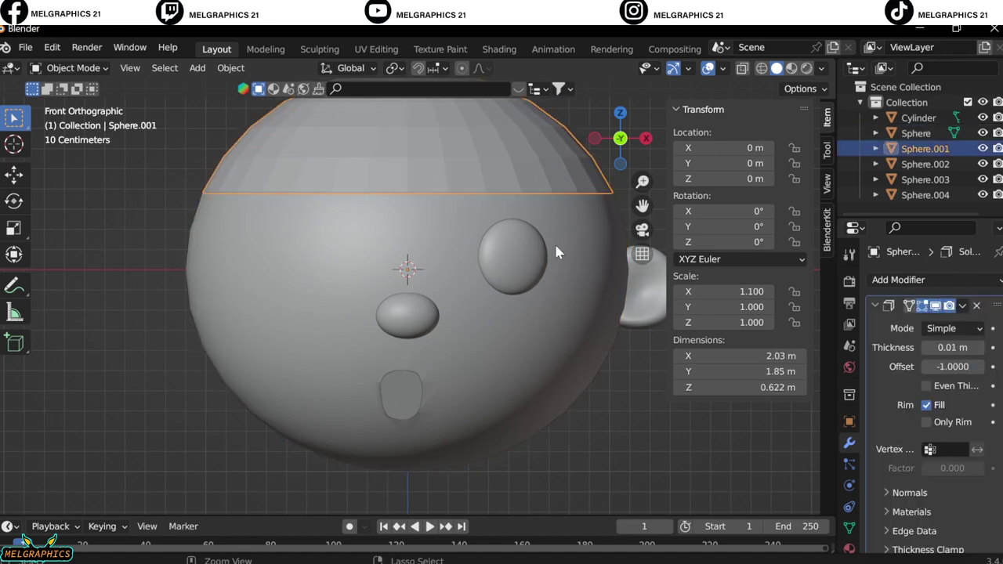
pyautogui.scroll(3, 531, 257)
pyautogui.press('Tab')
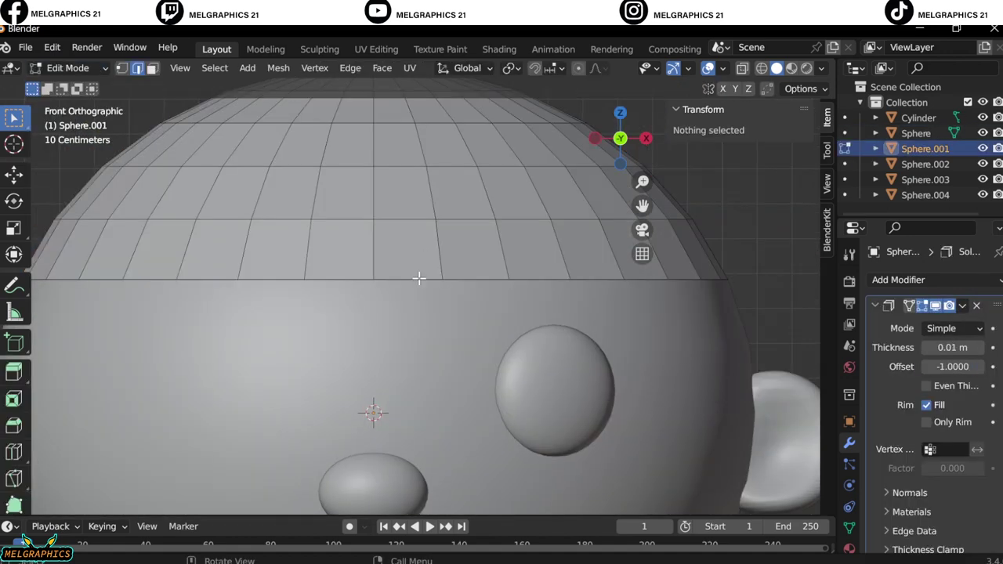
# Extrude the hat's rim edges and move the new rim downward.
pyautogui.click(418, 278)
pyautogui.press('KP_3')
pyautogui.press('e')
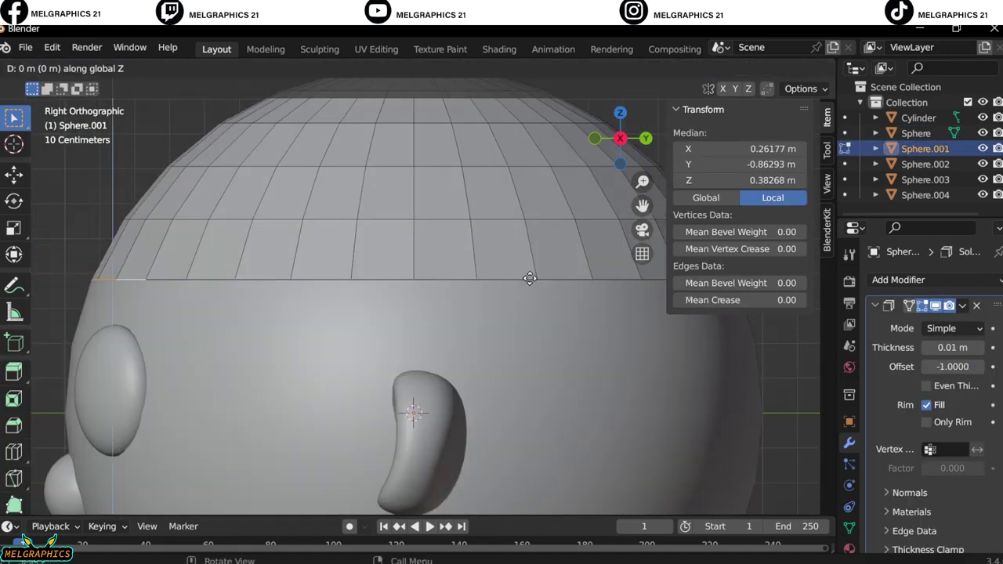
pyautogui.rightClick(528, 278)
pyautogui.press('g')
pyautogui.click(238, 356)
pyautogui.press('KP_1')
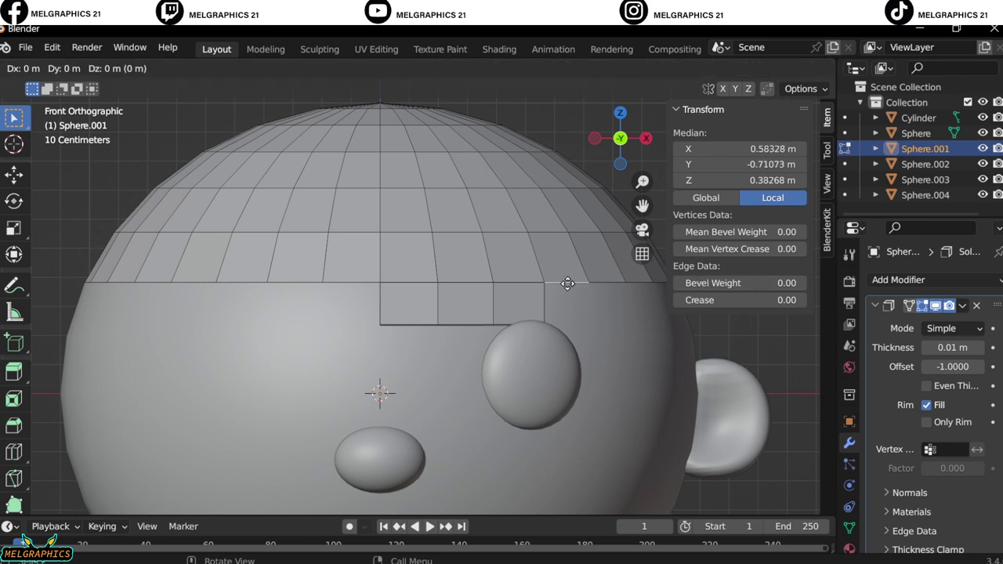
# Extrude the rim edges twice more around the head.
pyautogui.moveTo(566, 280); pyautogui.dragTo(562, 376, button='middle')
pyautogui.press('e')
pyautogui.click(469, 306)
pyautogui.press('KP_3')
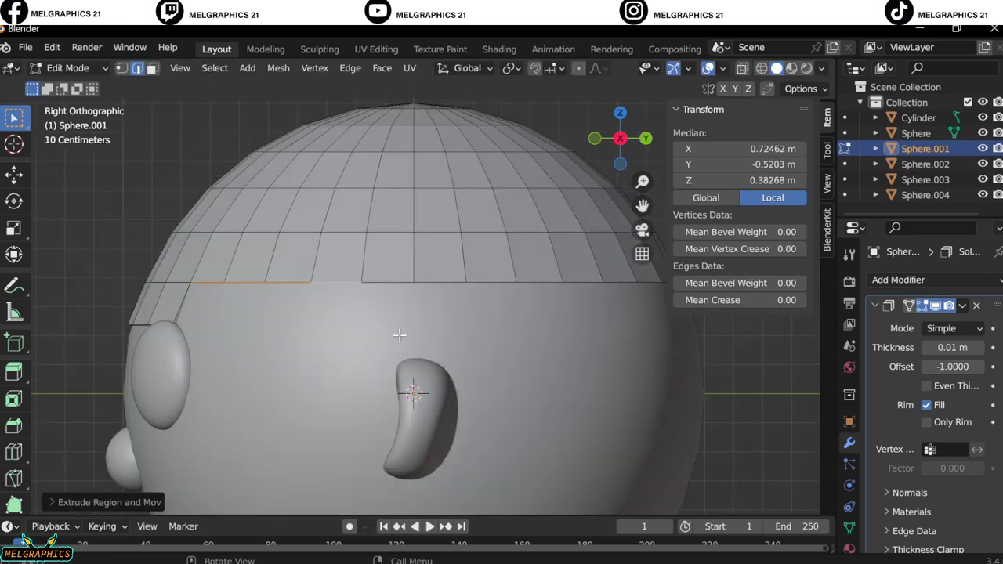
pyautogui.press('e')
pyautogui.click(373, 383)
pyautogui.press('KP_1')
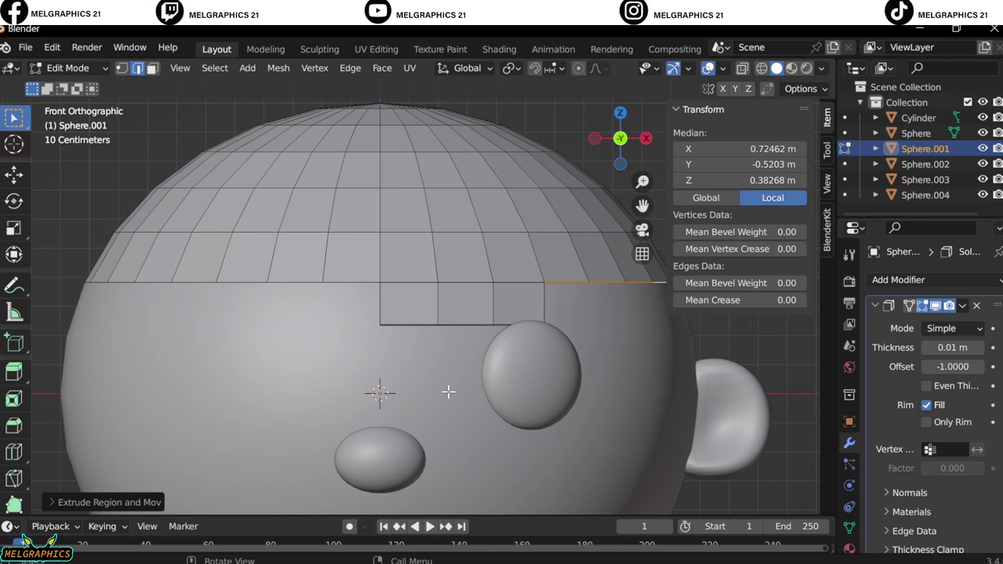
# Undo the rim extrusions and the shell, then return to Object Mode.
pyautogui.hotkey('ctrl', 'z')
pyautogui.hotkey('ctrl', 'z')
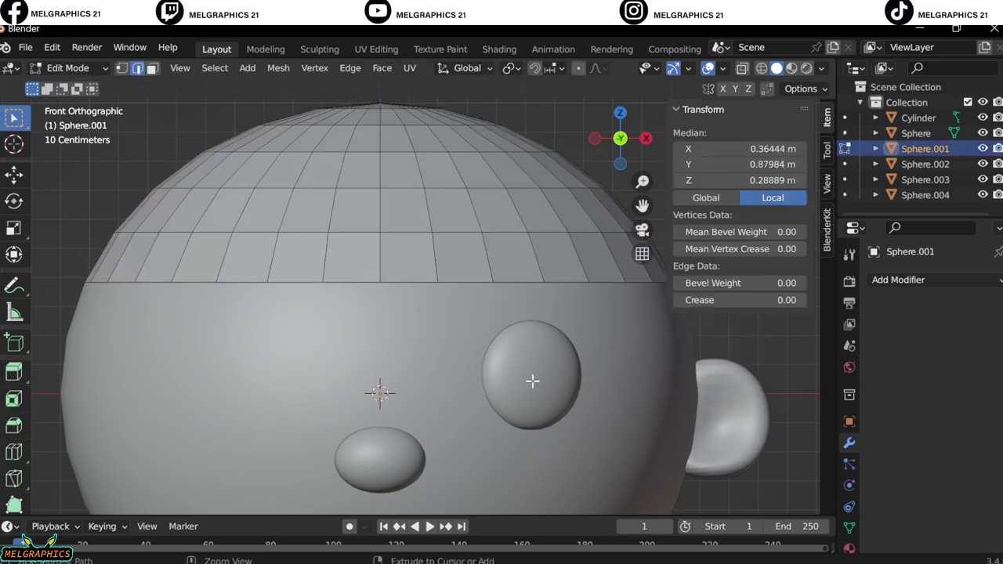
pyautogui.hotkey('ctrl', 'z')
pyautogui.hotkey('ctrl', 'z')
pyautogui.press('Tab')
pyautogui.scroll(-2, 309, 219)
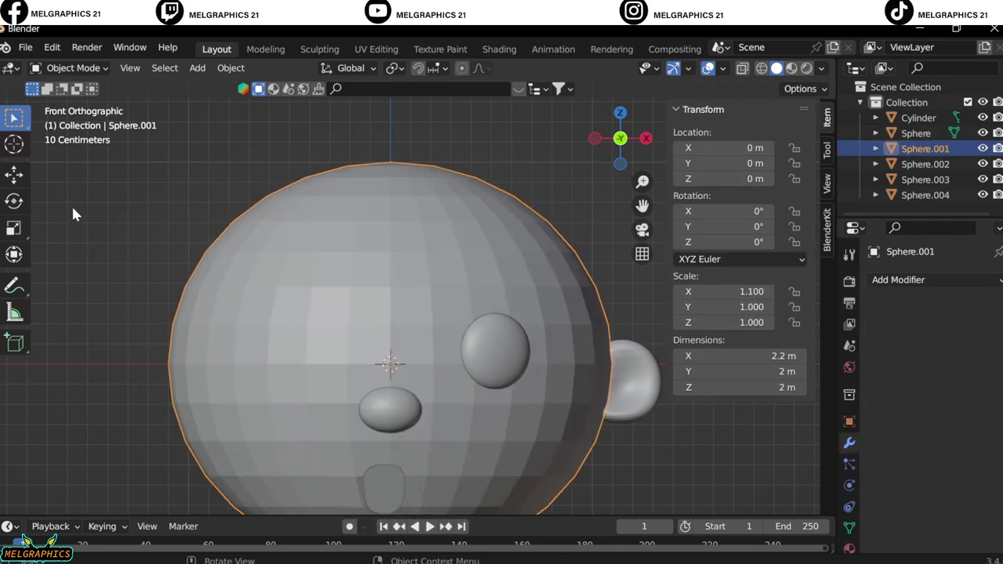
# In Sculpt Mode, flatten the sphere with Line Project limited to the drawn segment.
pyautogui.click(71, 68)
pyautogui.click(56, 104)
pyautogui.scroll(-5, 14, 379)
pyautogui.click(14, 440)
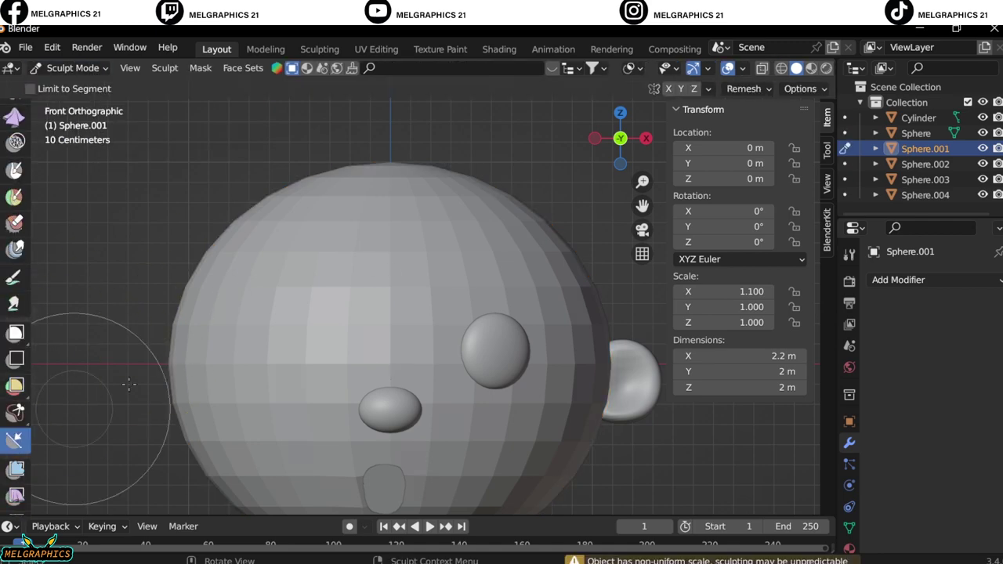
pyautogui.moveTo(70, 235); pyautogui.dragTo(626, 235)
pyautogui.moveTo(626, 235); pyautogui.dragTo(96, 134, button='middle')
pyautogui.click(29, 89)
pyautogui.press('KP_1')
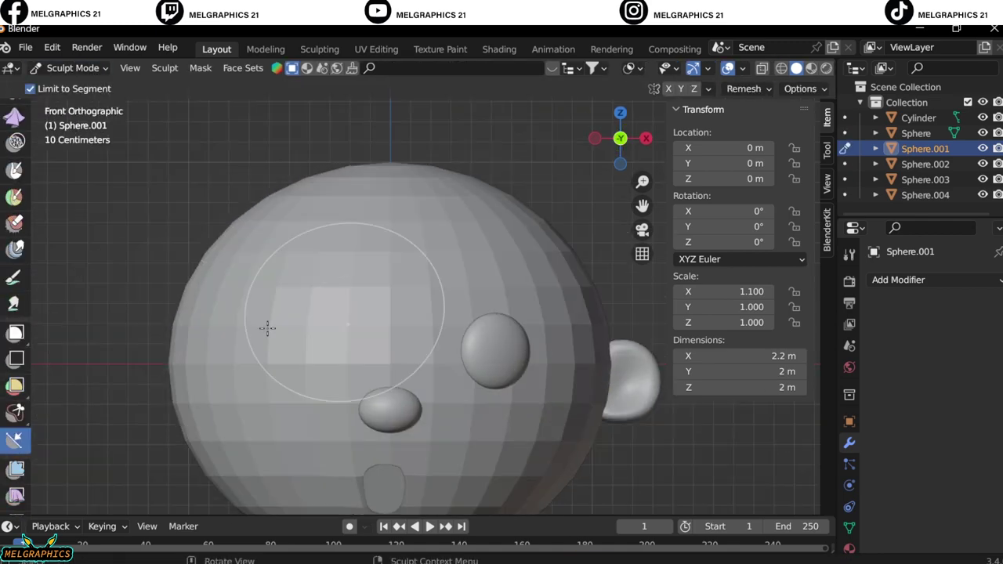
# Recut the head horizontally, return to Object Mode, then undo to remove the hair copy.
pyautogui.moveTo(269, 329); pyautogui.dragTo(593, 369)
pyautogui.moveTo(593, 369); pyautogui.dragTo(470, 274, button='middle')
pyautogui.press('KP_1')
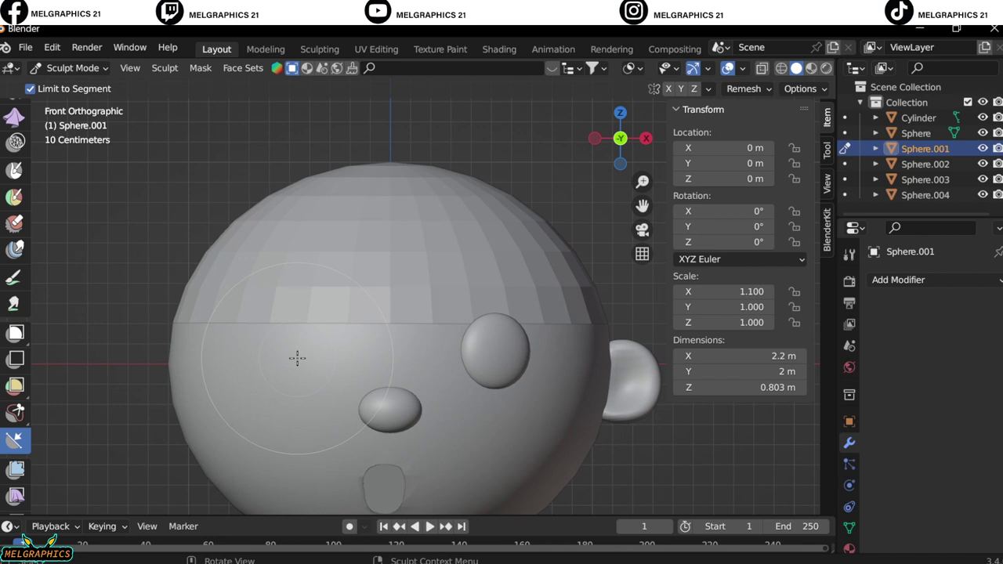
pyautogui.click(72, 67)
pyautogui.click(59, 85)
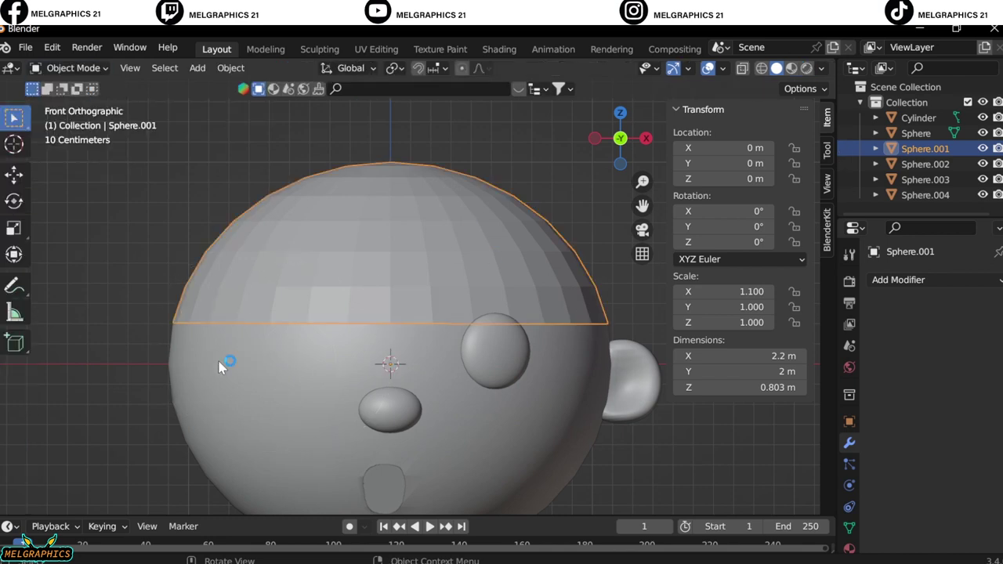
pyautogui.hotkey('ctrl', 'z')
pyautogui.hotkey('ctrl', 'z')
pyautogui.hotkey('ctrl', 'z')
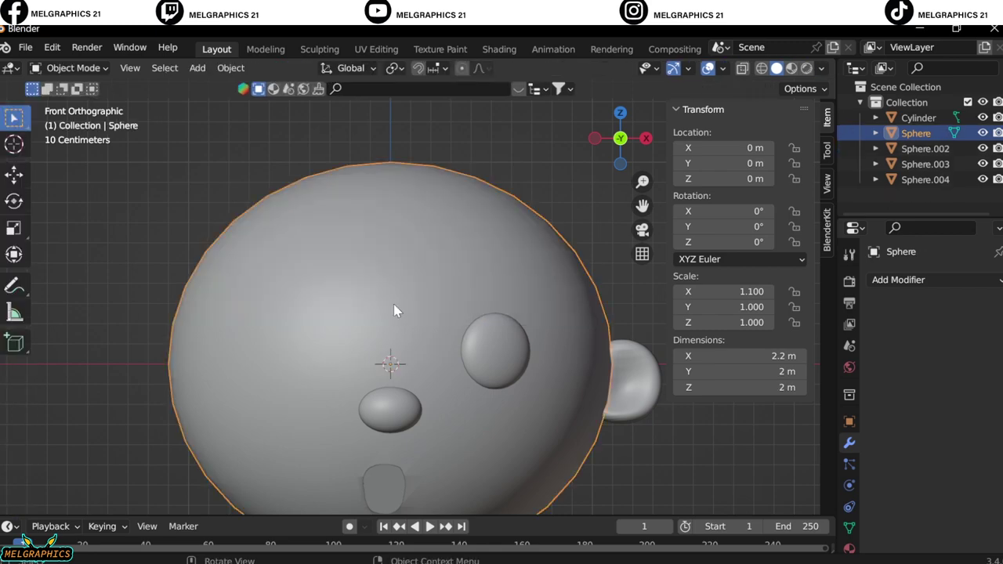
# Clear the selection and pick faces around the top of the head.
pyautogui.click(72, 67)
pyautogui.moveTo(577, 380); pyautogui.dragTo(560, 341, button='middle')
pyautogui.hotkey('alt', 'a')
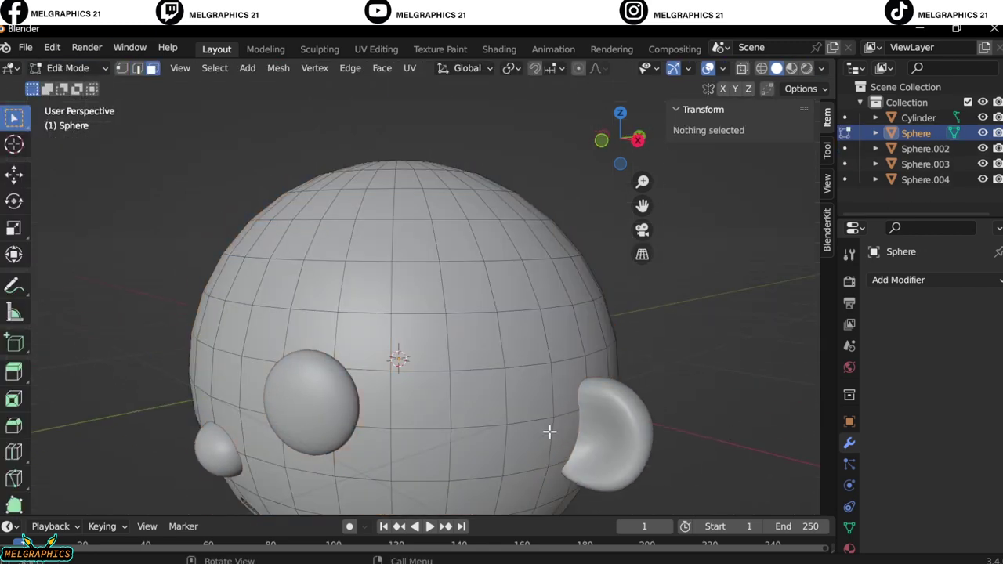
pyautogui.click(526, 360)
pyautogui.keyDown('shift'); pyautogui.click(365, 288); pyautogui.keyUp('shift')
pyautogui.keyDown('shift'); pyautogui.click(313, 287); pyautogui.keyUp('shift')
pyautogui.moveTo(574, 358); pyautogui.dragTo(294, 311, button='middle')
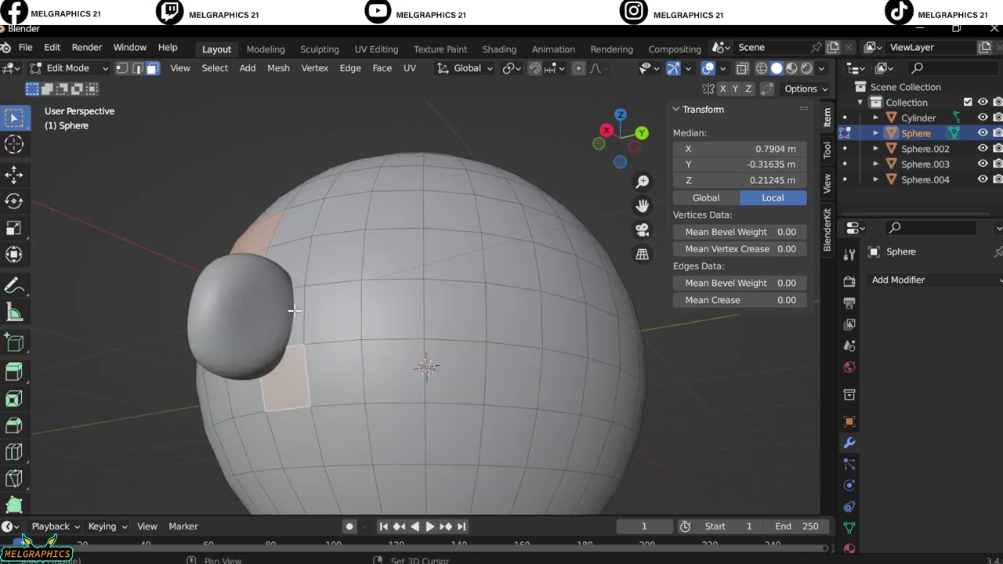
pyautogui.moveTo(318, 359); pyautogui.dragTo(436, 410, button='middle')
pyautogui.keyDown('shift'); pyautogui.click(427, 401); pyautogui.keyUp('shift')
pyautogui.moveTo(537, 412); pyautogui.dragTo(257, 264, button='middle')
pyautogui.moveTo(257, 264); pyautogui.dragTo(483, 439)
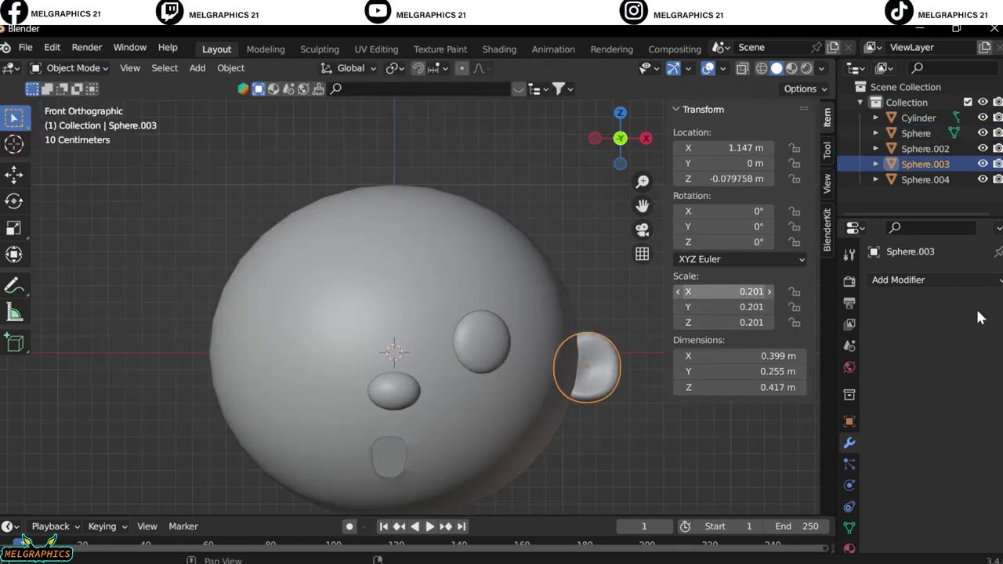
# Add Mirror modifiers to the ear and the eye so they appear on both sides.
pyautogui.click(898, 280)
pyautogui.click(658, 439)
pyautogui.click(976, 385)
pyautogui.click(352, 313)
pyautogui.click(481, 342)
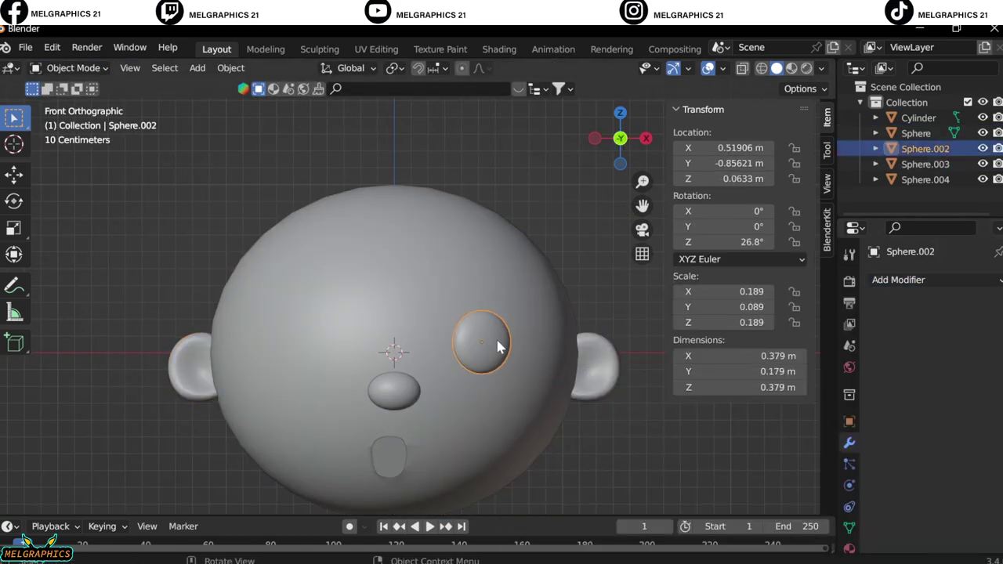
pyautogui.click(897, 280)
pyautogui.hotkey('ctrl', 'a')
pyautogui.moveTo(352, 329); pyautogui.dragTo(437, 366, button='middle')
pyautogui.click(924, 164)
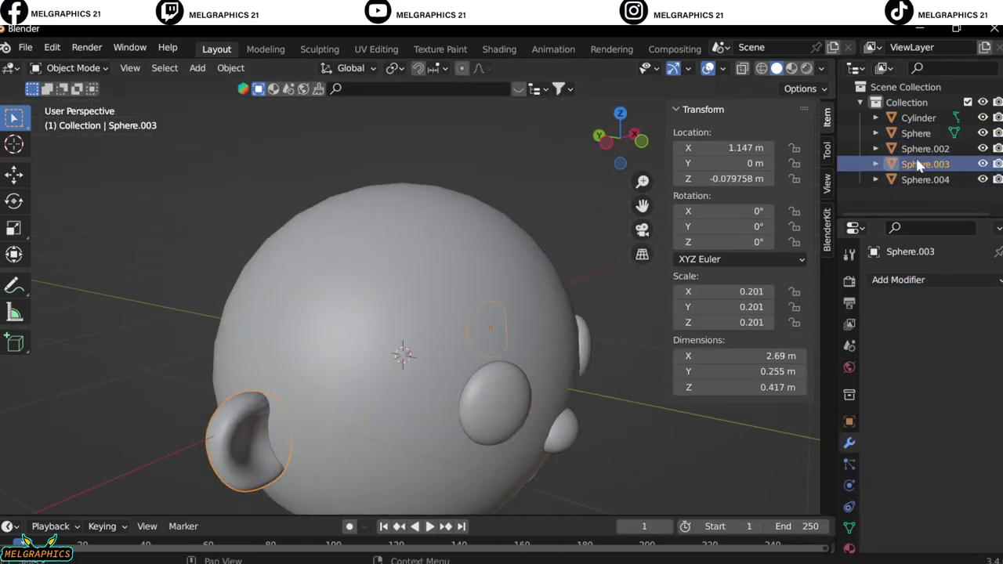
pyautogui.moveTo(486, 392)
pyautogui.mouseDown(button='middle')
pyautogui.moveTo(577, 439)
pyautogui.moveTo(368, 298)
pyautogui.mouseUp(button='middle')
pyautogui.press('KP_1')
# Enter Edit Mode on the head Sphere and select faces along the hairline.
pyautogui.click(69, 67)
pyautogui.click(78, 101)
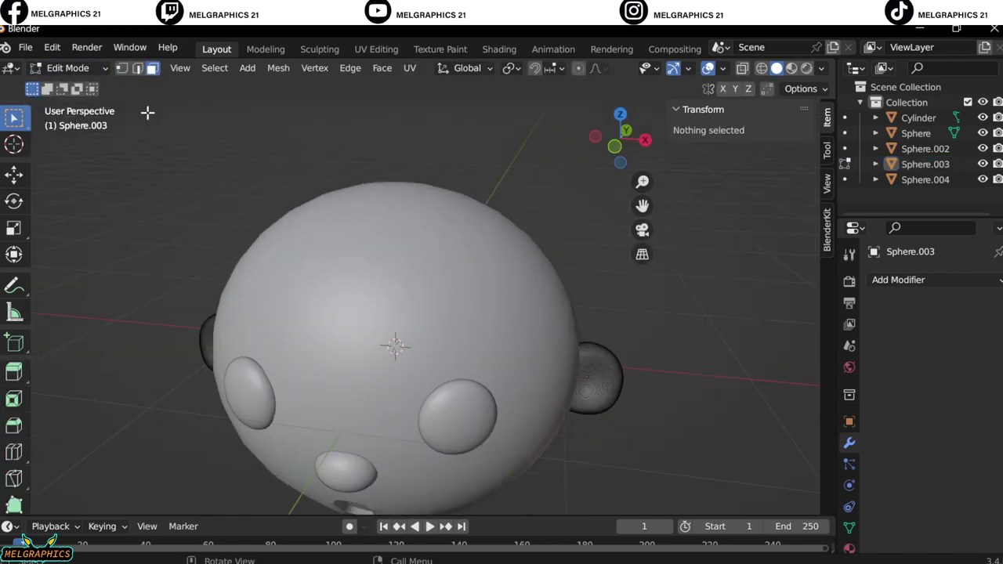
pyautogui.press('Tab')
pyautogui.click(916, 133)
pyautogui.press('Tab')
pyautogui.moveTo(514, 259)
pyautogui.mouseDown(button='middle')
pyautogui.moveTo(264, 211)
pyautogui.moveTo(326, 416)
pyautogui.moveTo(193, 416)
pyautogui.moveTo(407, 428)
pyautogui.moveTo(522, 414)
pyautogui.moveTo(154, 419)
pyautogui.moveTo(354, 452)
pyautogui.moveTo(206, 438)
pyautogui.moveTo(399, 351)
pyautogui.moveTo(445, 386)
pyautogui.moveTo(260, 307)
pyautogui.mouseUp(button='middle')
pyautogui.keyDown('ctrl'); pyautogui.click(326, 416); pyautogui.keyUp('ctrl')
pyautogui.keyDown('ctrl'); pyautogui.click(407, 429); pyautogui.keyUp('ctrl')
pyautogui.keyDown('ctrl'); pyautogui.click(521, 414); pyautogui.keyUp('ctrl')
pyautogui.keyDown('ctrl'); pyautogui.click(206, 439); pyautogui.keyUp('ctrl')
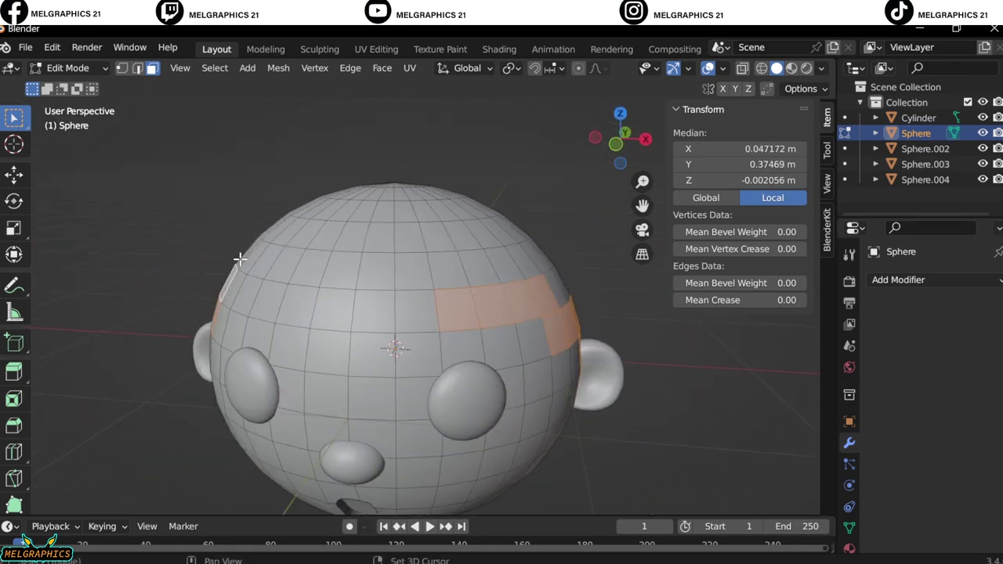
# Finish selecting the top faces and separate them into their own object.
pyautogui.rightClick(459, 369)
pyautogui.moveTo(459, 369)
pyautogui.mouseDown(button='middle')
pyautogui.moveTo(304, 338)
pyautogui.moveTo(356, 283)
pyautogui.mouseUp(button='middle')
pyautogui.keyDown('ctrl'); pyautogui.click(358, 287); pyautogui.keyUp('ctrl')
pyautogui.moveTo(415, 423); pyautogui.dragTo(415, 423)
pyautogui.press('KP_1')
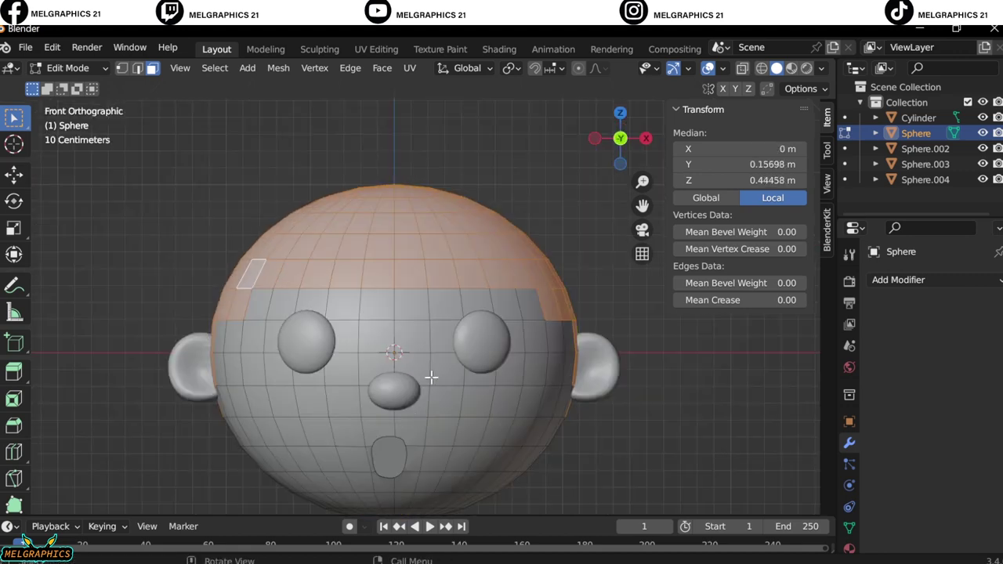
pyautogui.rightClick(347, 488)
pyautogui.click(347, 525)
pyautogui.press('Tab')
# Select the separated hair piece Sphere.001, shade it flat and add a Solidify modifier.
pyautogui.click(496, 258)
pyautogui.rightClick(497, 259)
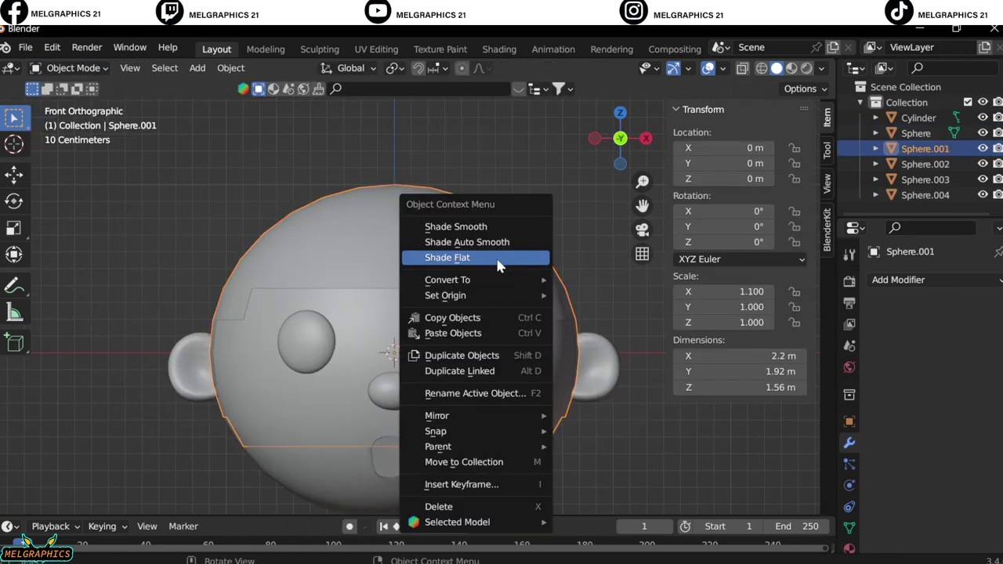
pyautogui.click(496, 261)
pyautogui.click(897, 280)
pyautogui.click(666, 520)
# Try a 0.05 m hair shell thickness and confirm the offset of 1.0000.
pyautogui.moveTo(548, 353); pyautogui.dragTo(579, 436, button='middle')
pyautogui.press('KP_1')
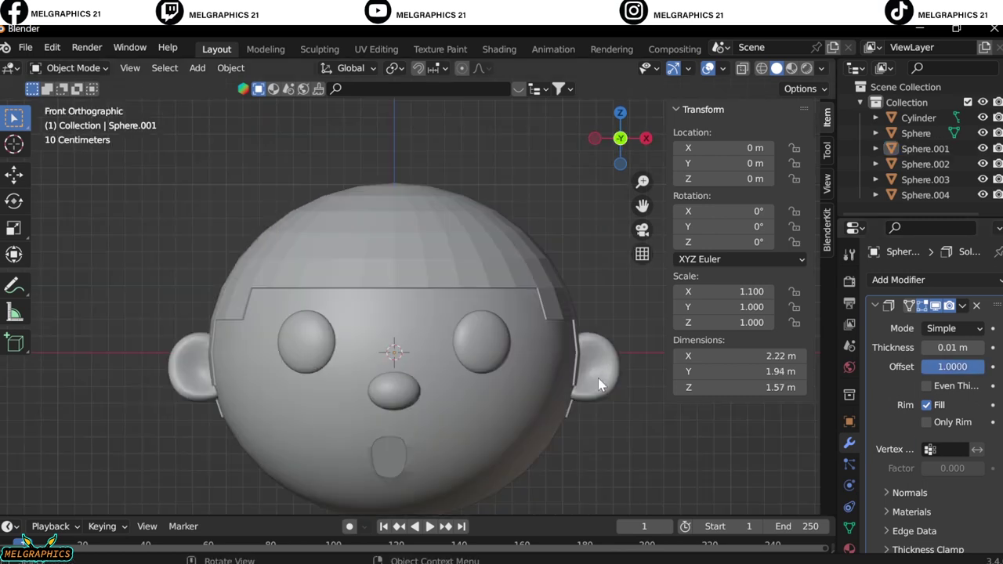
pyautogui.click(400, 248)
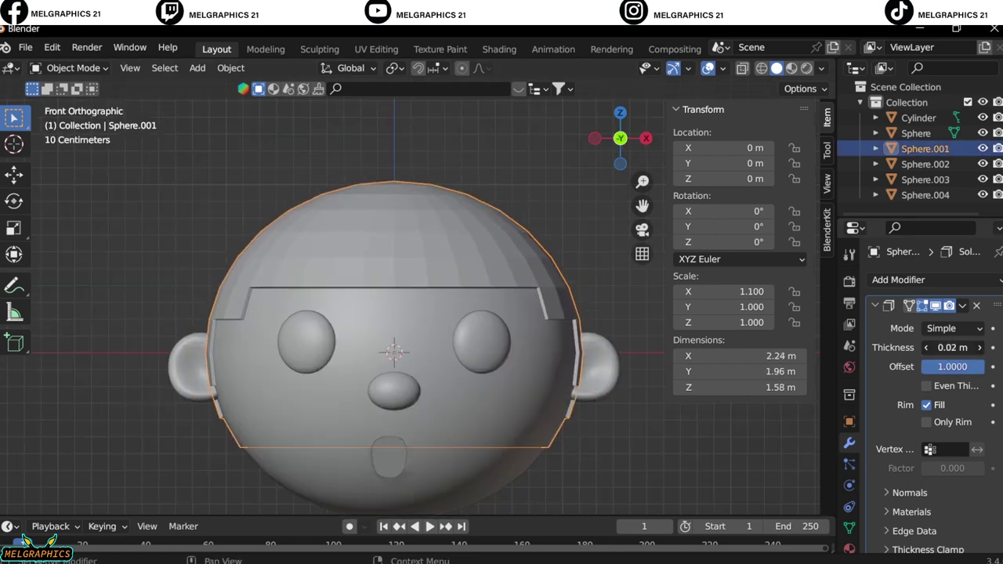
pyautogui.moveTo(952, 347); pyautogui.dragTo(952, 347)
pyautogui.moveTo(470, 368)
pyautogui.mouseDown(button='middle')
pyautogui.moveTo(527, 407)
pyautogui.moveTo(675, 468)
pyautogui.mouseUp(button='middle')
pyautogui.click(527, 407)
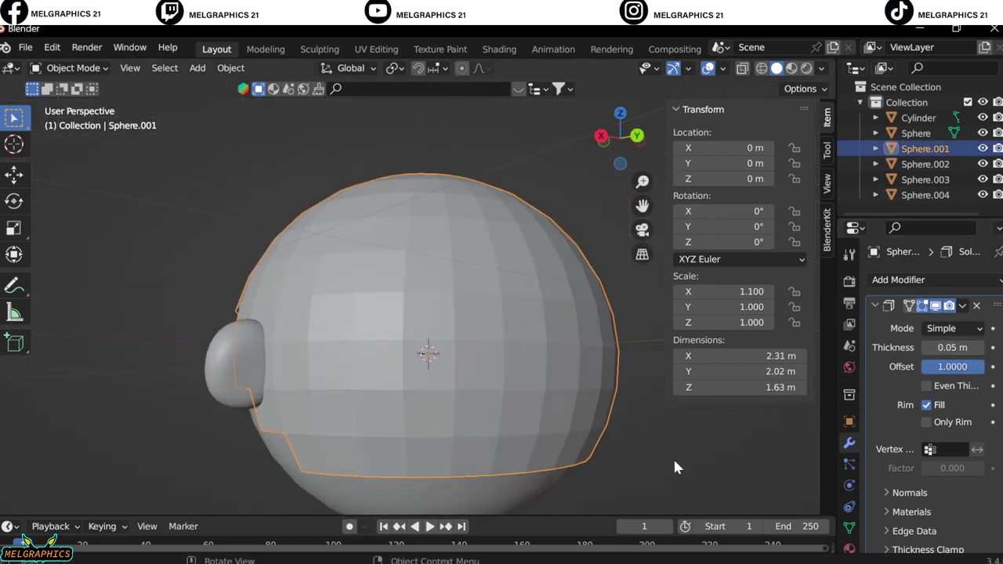
pyautogui.press('KP_1')
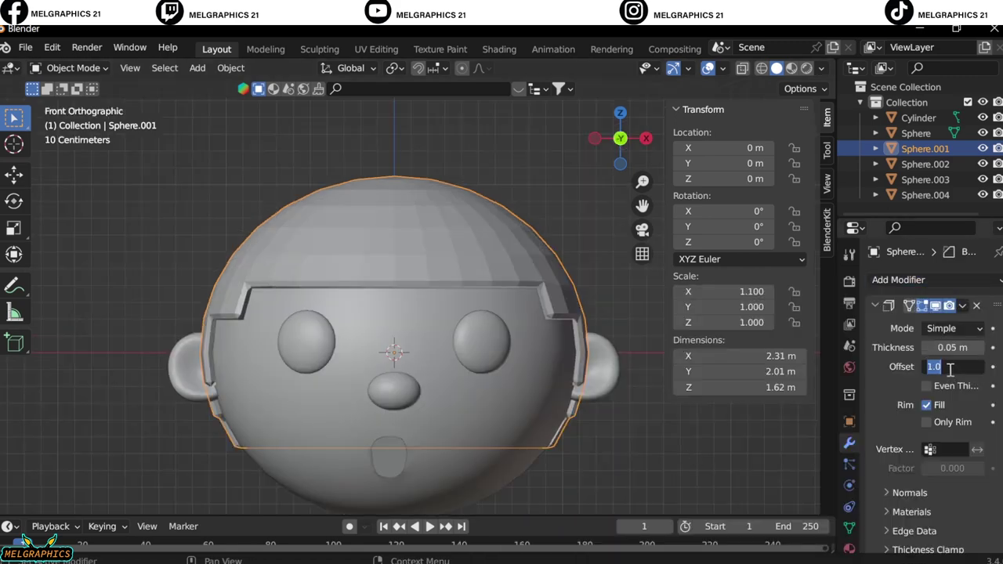
pyautogui.press('Return')
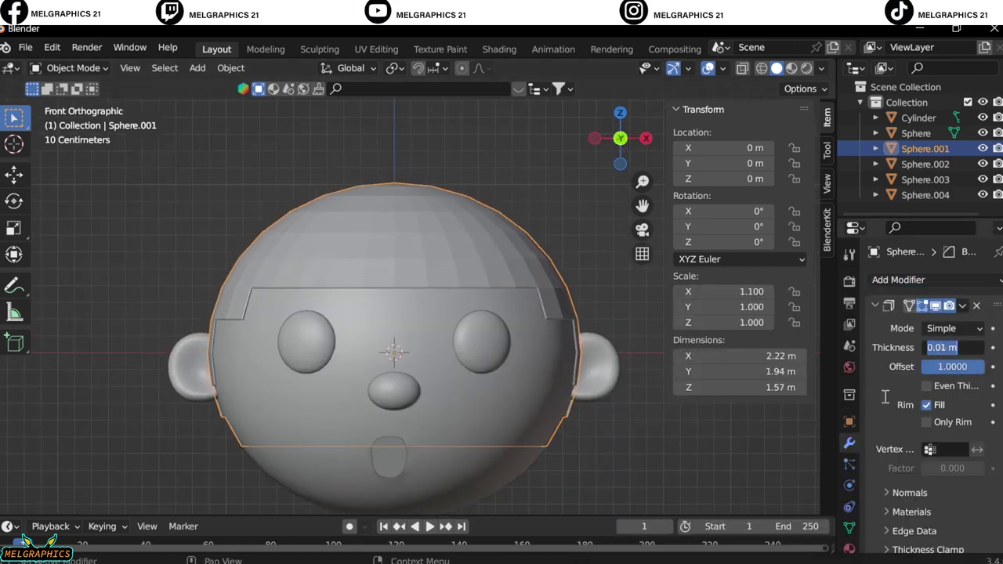
pyautogui.scroll(-6, 884, 397)
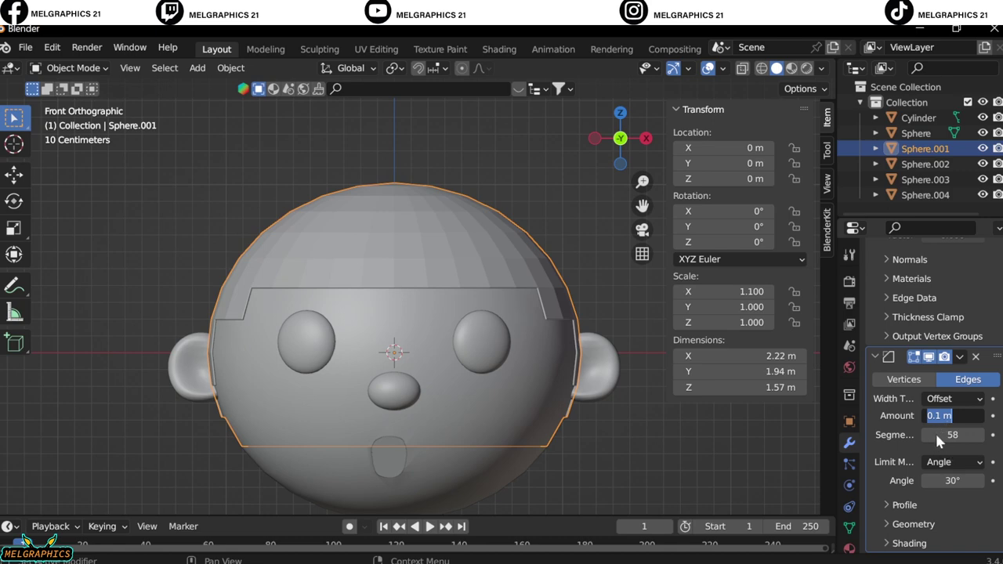
pyautogui.scroll(5, 932, 392)
# Thicken the hair shell to 0.27 m and scale the hair piece down slightly.
pyautogui.moveTo(939, 287); pyautogui.dragTo(750, 358)
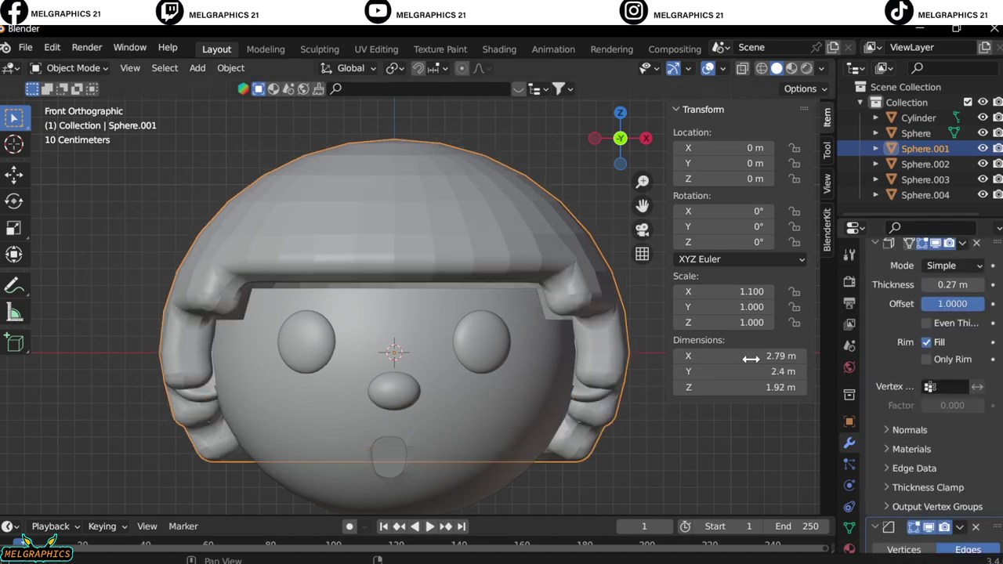
pyautogui.moveTo(711, 423); pyautogui.dragTo(479, 410, button='middle')
pyautogui.press('KP_1')
pyautogui.press('s')
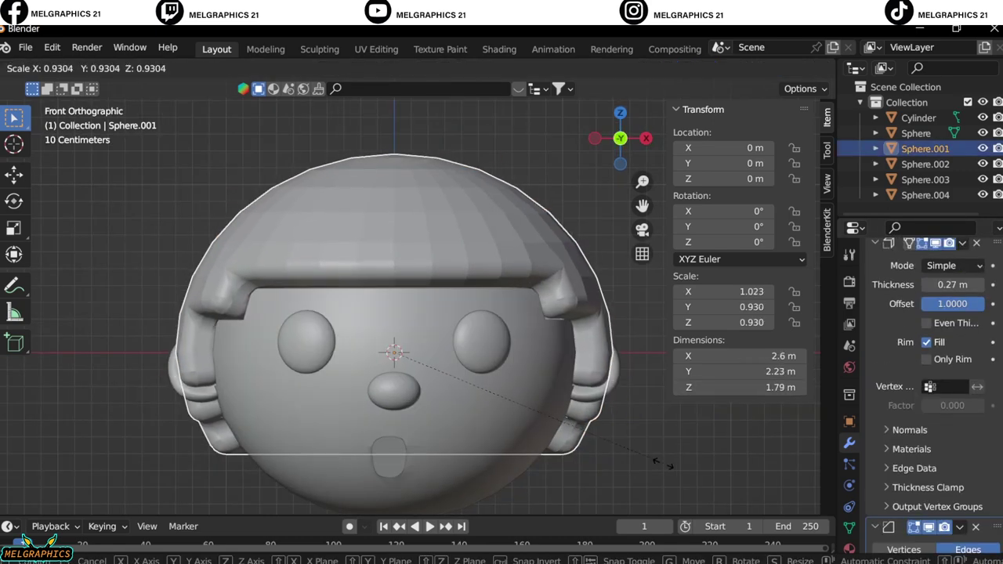
pyautogui.click(666, 455)
pyautogui.moveTo(666, 454)
pyautogui.mouseDown(button='middle')
pyautogui.moveTo(533, 400)
pyautogui.moveTo(653, 436)
pyautogui.mouseUp(button='middle')
pyautogui.press('KP_1')
# Shade the hair piece smooth and check it against the head from several angles.
pyautogui.scroll(3, 429, 235)
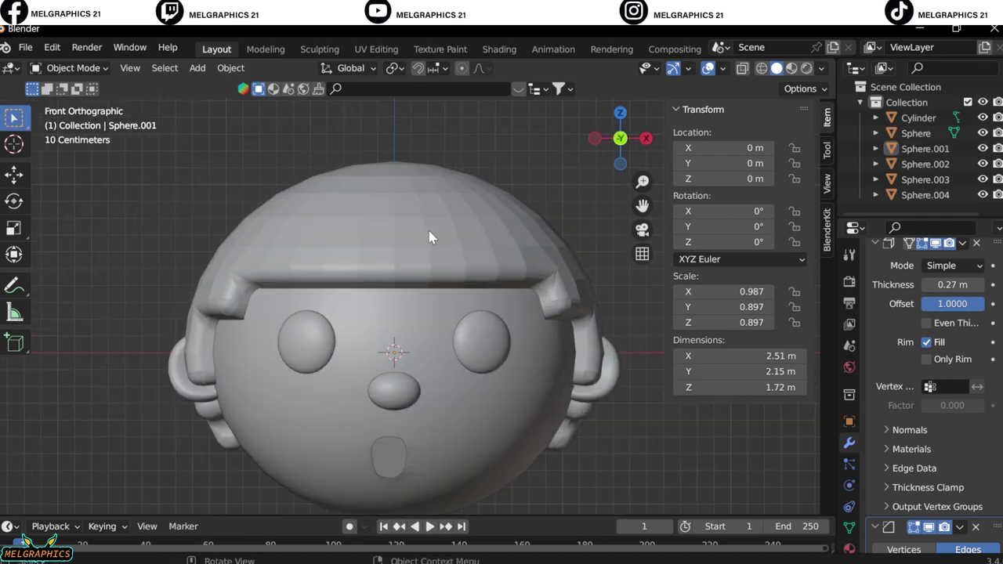
pyautogui.rightClick(430, 235)
pyautogui.click(429, 199)
pyautogui.moveTo(571, 208); pyautogui.dragTo(554, 387, button='middle')
pyautogui.press('KP_1')
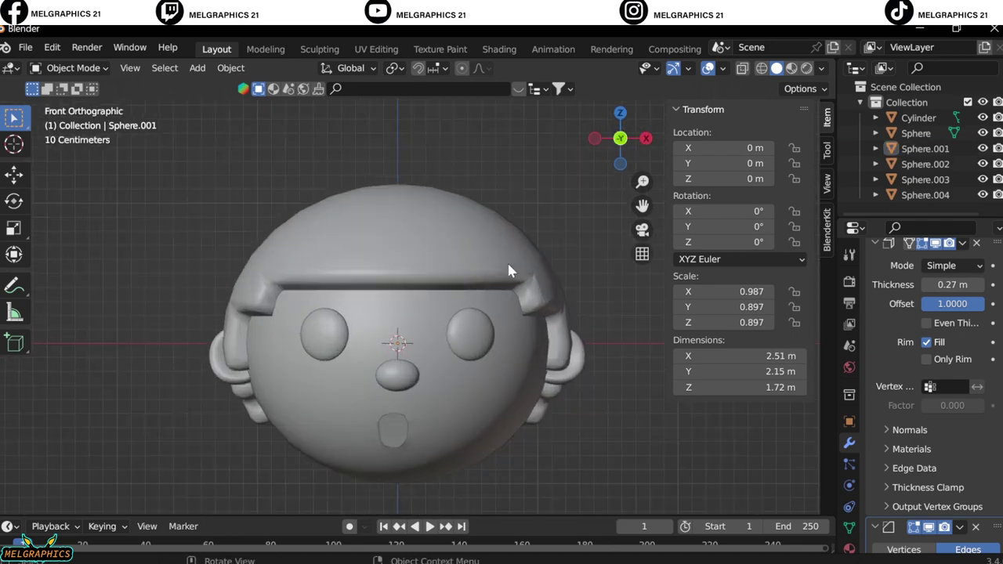
pyautogui.moveTo(530, 243); pyautogui.dragTo(474, 409, button='middle')
pyautogui.click(474, 409)
pyautogui.press('KP_1')
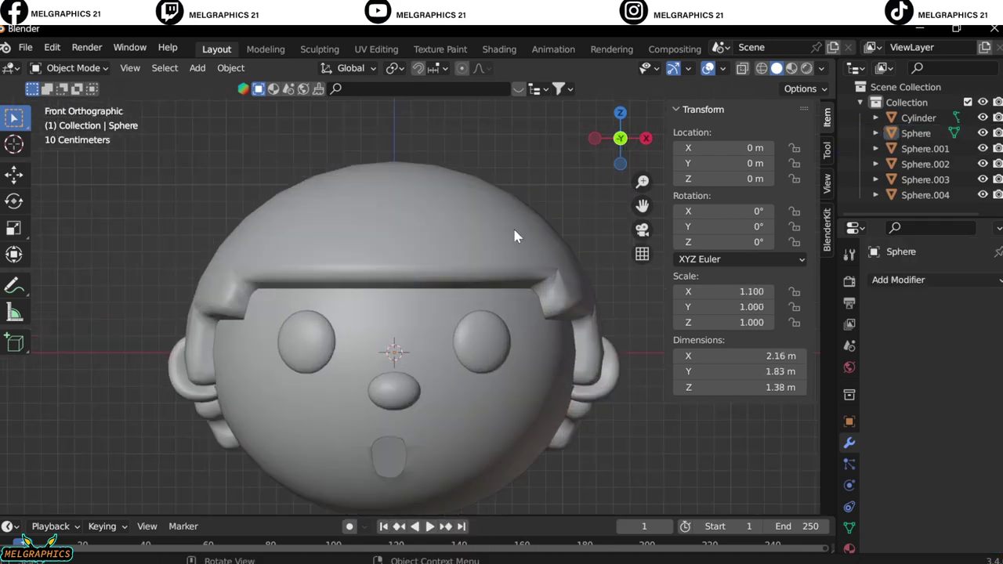
# Reselect the hair cap and commit a new Solidify thickness value.
pyautogui.click(467, 249)
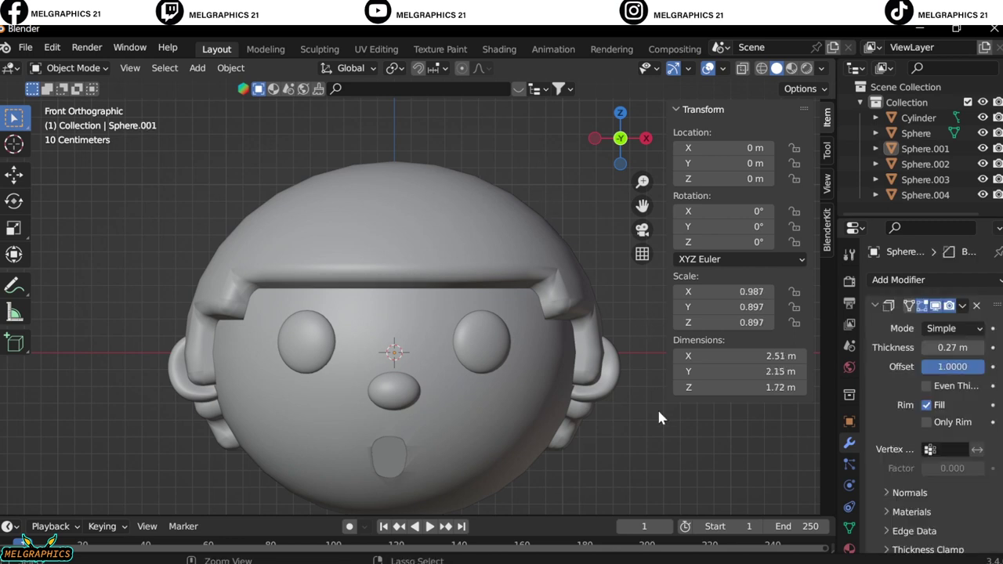
pyautogui.click(955, 350)
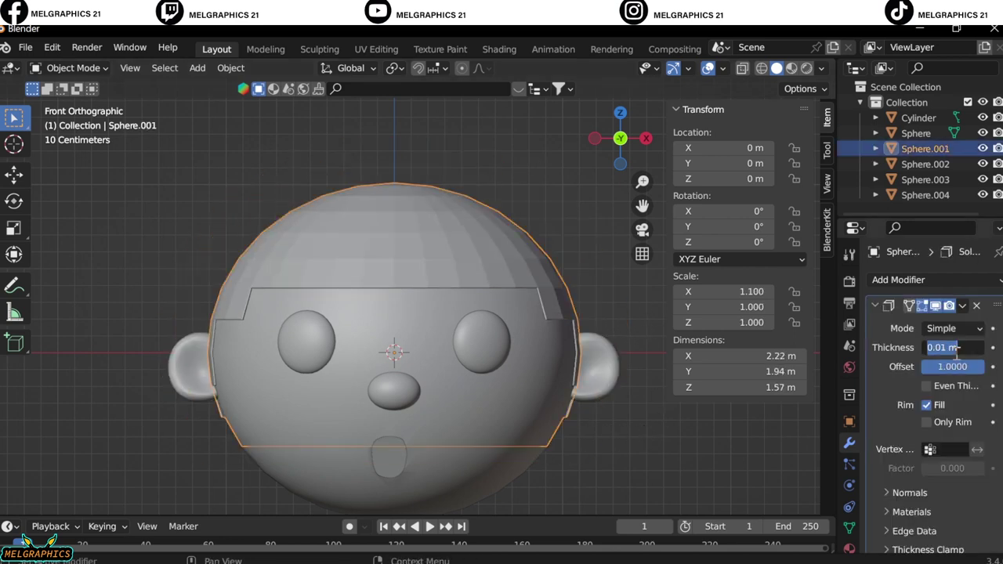
pyautogui.press('Return')
pyautogui.scroll(-8, 917, 394)
pyautogui.moveTo(549, 423); pyautogui.dragTo(507, 425, button='middle')
pyautogui.press('KP_1')
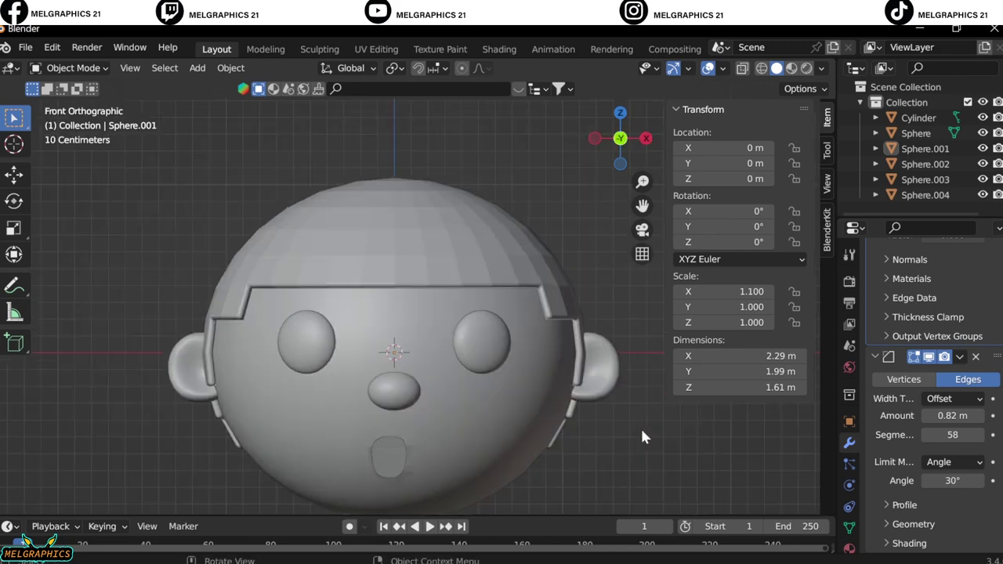
# Apply Shade Smooth to the hair cap and inspect the result.
pyautogui.rightClick(523, 264)
pyautogui.click(522, 257)
pyautogui.moveTo(522, 266)
pyautogui.mouseDown(button='middle')
pyautogui.moveTo(517, 343)
pyautogui.moveTo(564, 295)
pyautogui.moveTo(466, 334)
pyautogui.moveTo(611, 269)
pyautogui.mouseUp(button='middle')
pyautogui.press('KP_1')
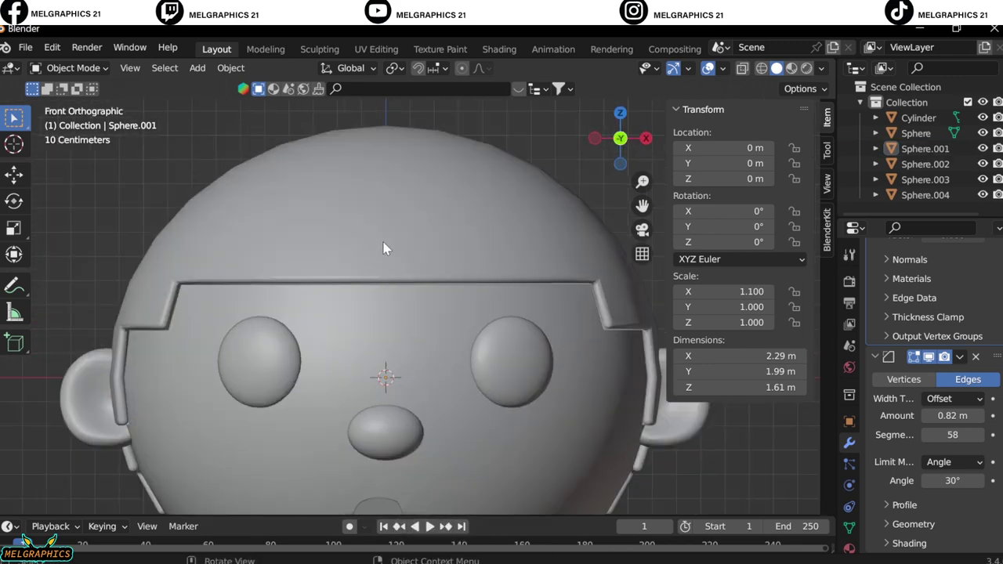
pyautogui.scroll(-1, 384, 248)
# Re-enter the hair cap's Solidify thickness so it ends at 0.27 m.
pyautogui.click(516, 208)
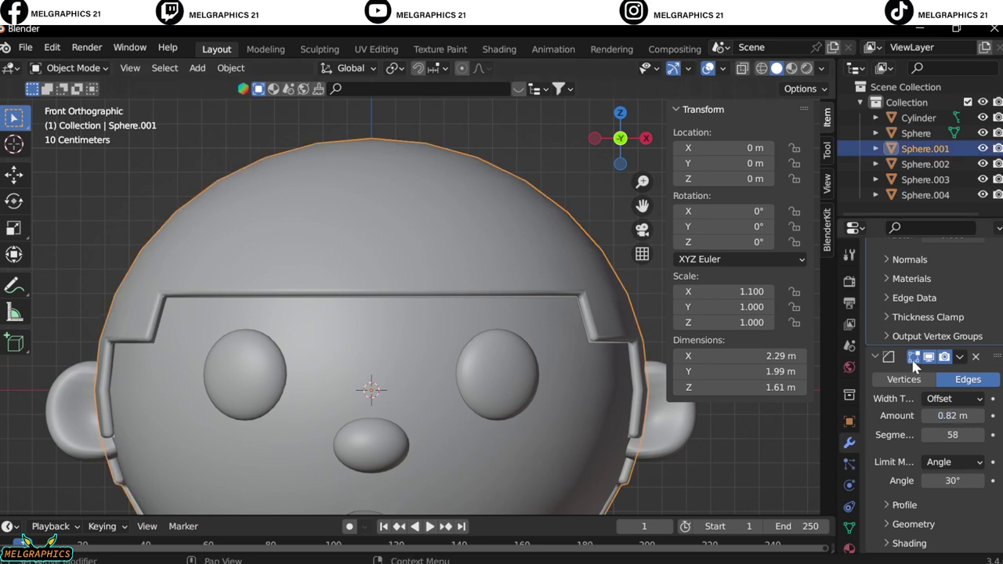
pyautogui.scroll(6, 915, 365)
pyautogui.doubleClick(957, 347)
pyautogui.write('.0')
pyautogui.press('Return')
pyautogui.doubleClick(962, 347)
pyautogui.press('BackSpace')
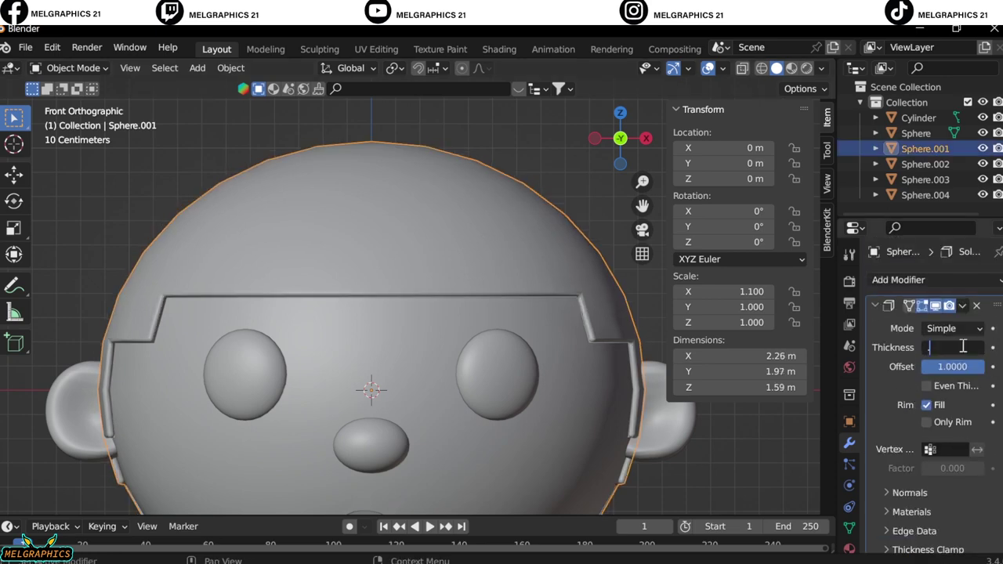
pyautogui.press('Return')
# Scale the hair cap to 0.99 × 0.9 × 0.9 so it fits over the head.
pyautogui.press('s')
pyautogui.click(594, 465)
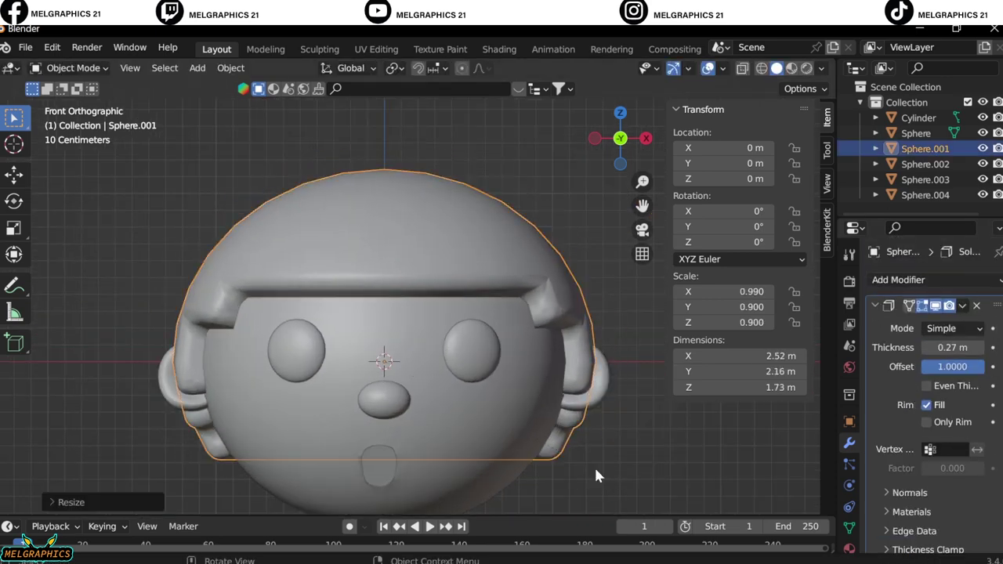
pyautogui.moveTo(594, 465); pyautogui.dragTo(429, 326, button='middle')
pyautogui.press('KP_1')
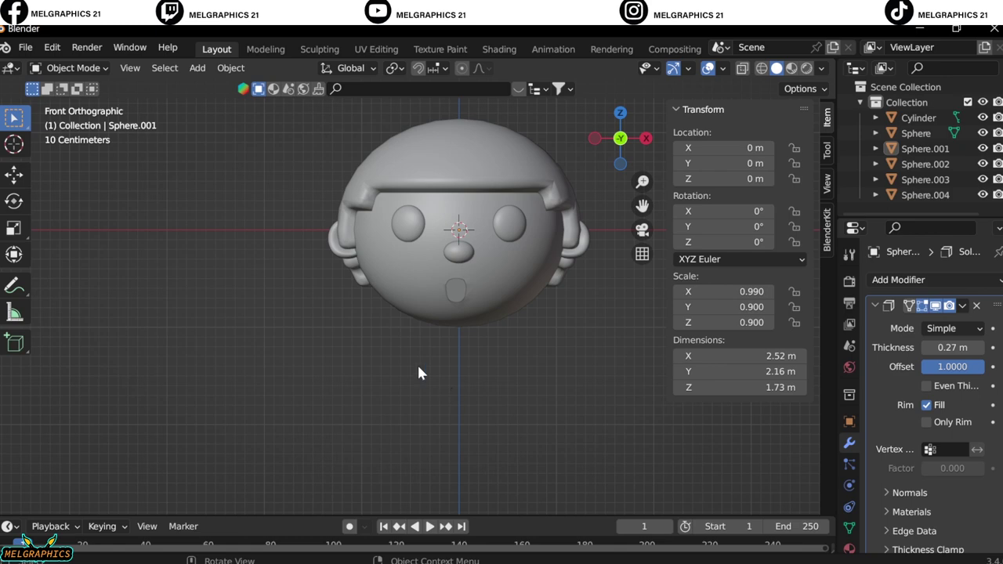
pyautogui.scroll(6, 418, 371)
# Add a small UV sphere and place it on the right eye.
pyautogui.click(546, 237)
pyautogui.rightClick(546, 238)
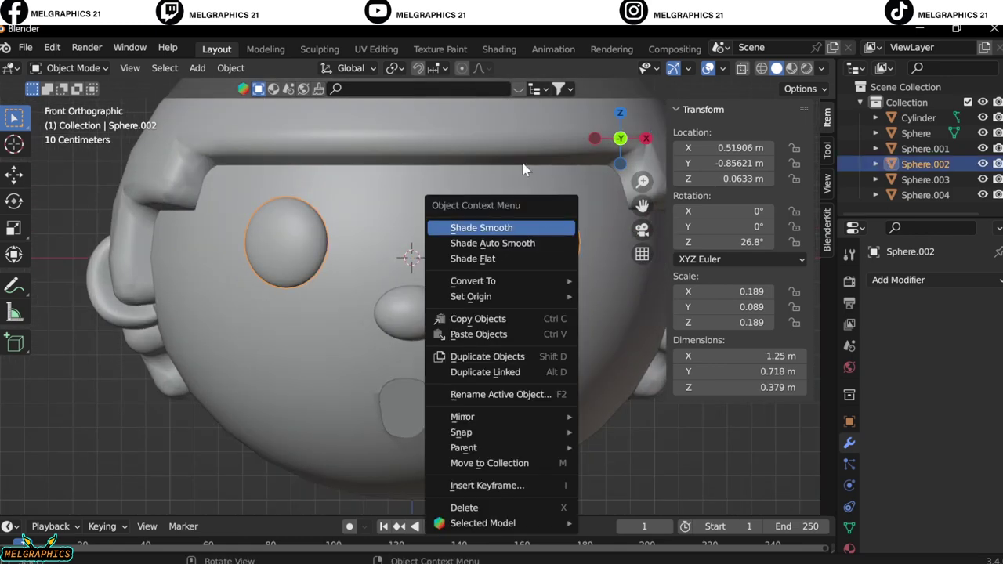
pyautogui.hotkey('shift', 'a')
pyautogui.click(608, 242)
pyautogui.press('s')
pyautogui.click(462, 305)
pyautogui.press('g')
pyautogui.click(578, 285)
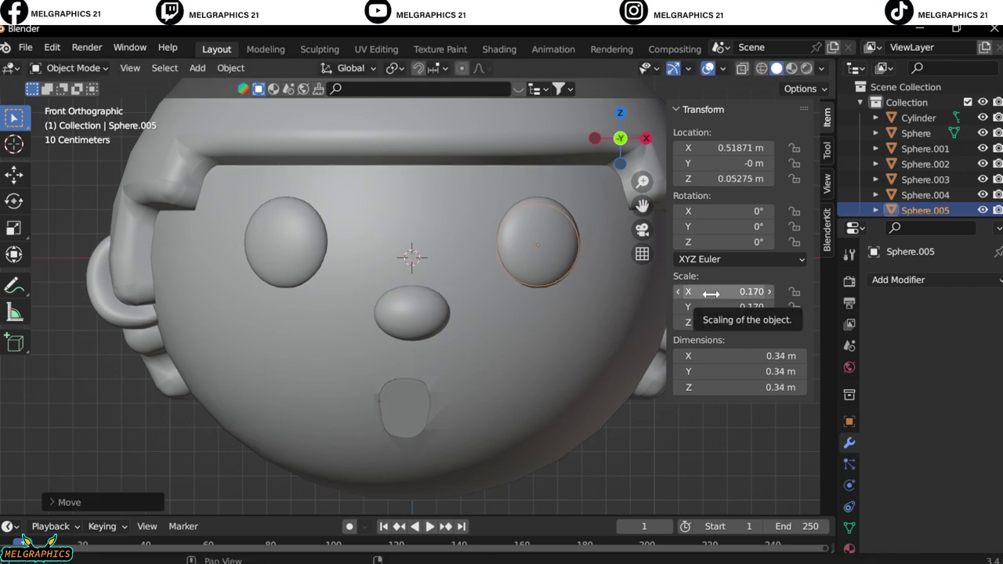
# Shrink the pupil to 0.144 × 0.084 × 0.161 and push it forward along Y.
pyautogui.moveTo(729, 322); pyautogui.dragTo(745, 321)
pyautogui.press('s')
pyautogui.click(633, 445)
pyautogui.press('KP_3')
pyautogui.press('g')
pyautogui.press('y')
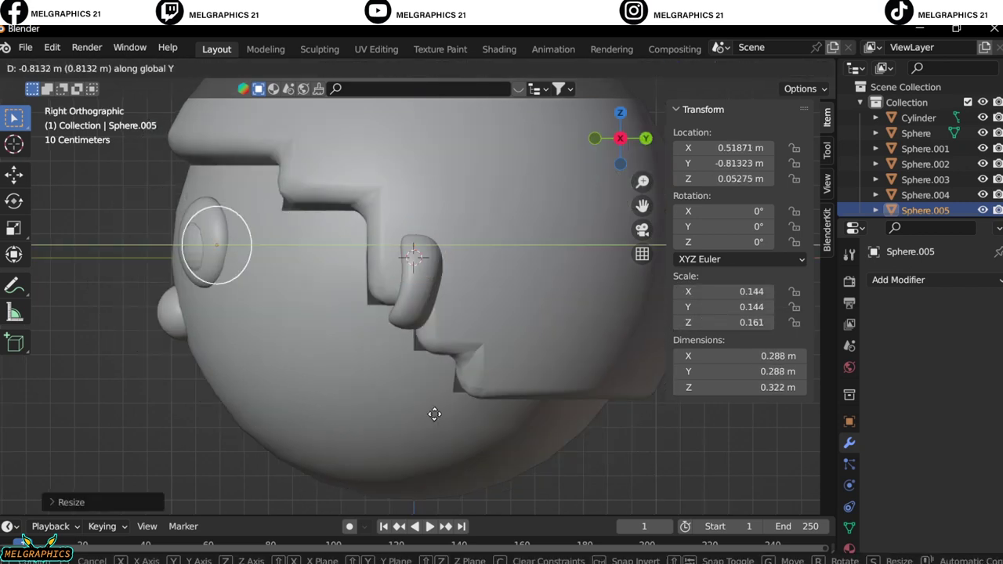
pyautogui.click(423, 413)
# Tilt the pupil 29.9° on Z and nudge it slightly further out of the eye.
pyautogui.press('g')
pyautogui.press('y')
pyautogui.click(528, 434)
pyautogui.press('KP_1')
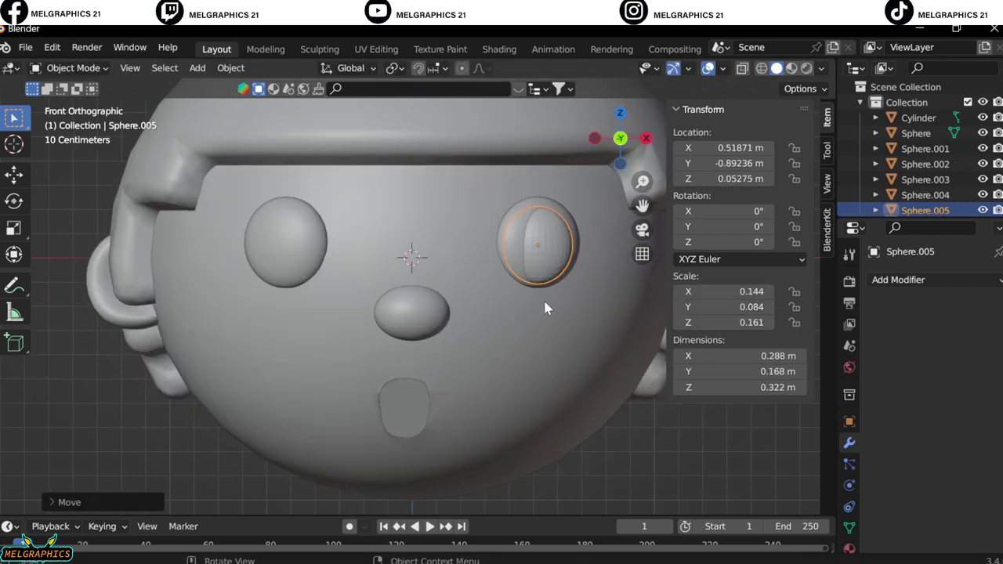
pyautogui.scroll(4, 543, 306)
pyautogui.moveTo(736, 241); pyautogui.dragTo(756, 241)
pyautogui.press('g')
pyautogui.press('y')
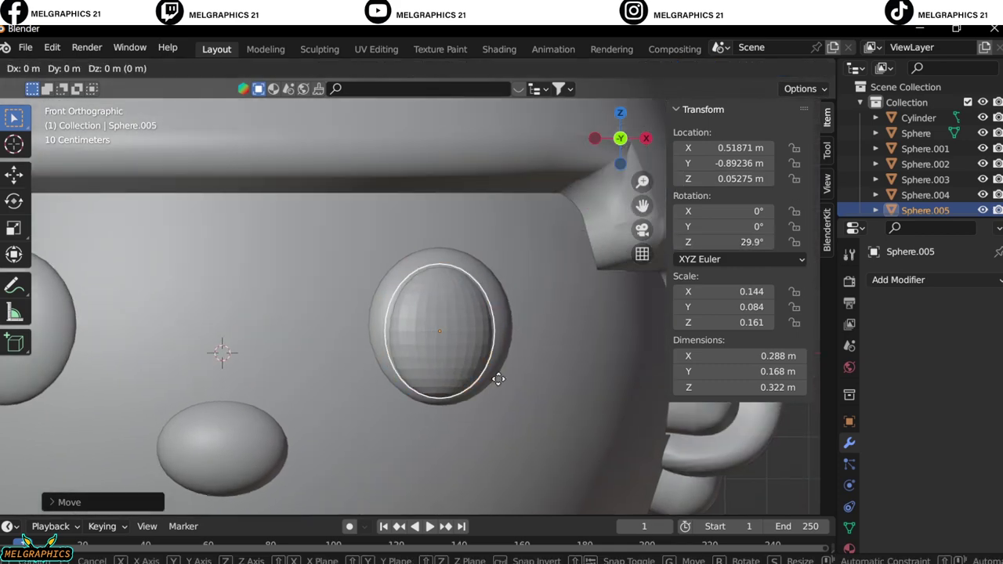
pyautogui.click(514, 376)
# Shade the pupil smooth and add a Mirror modifier to copy it to both eyes.
pyautogui.rightClick(456, 319)
pyautogui.click(415, 258)
pyautogui.click(898, 279)
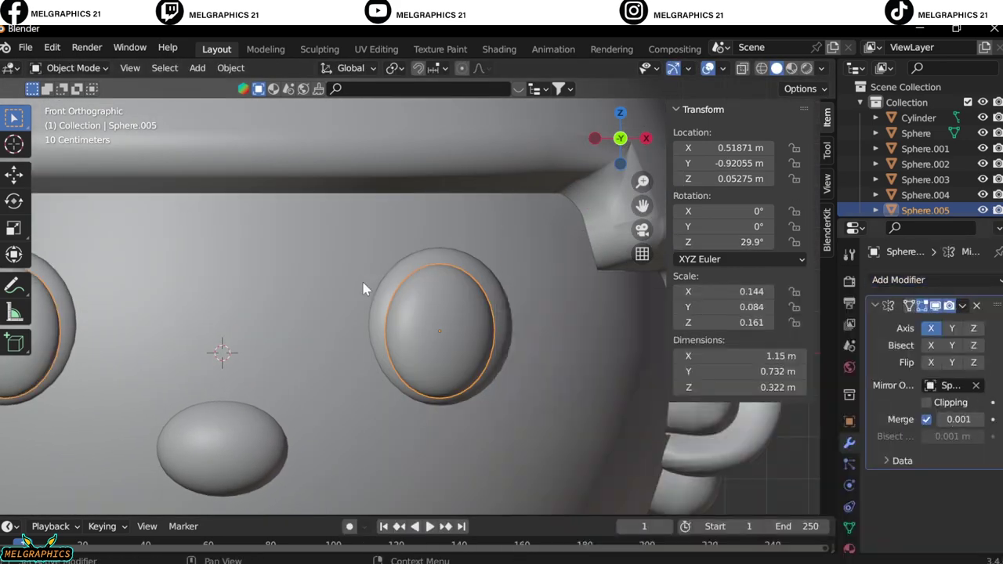
pyautogui.scroll(-5, 470, 314)
pyautogui.scroll(-2, 470, 431)
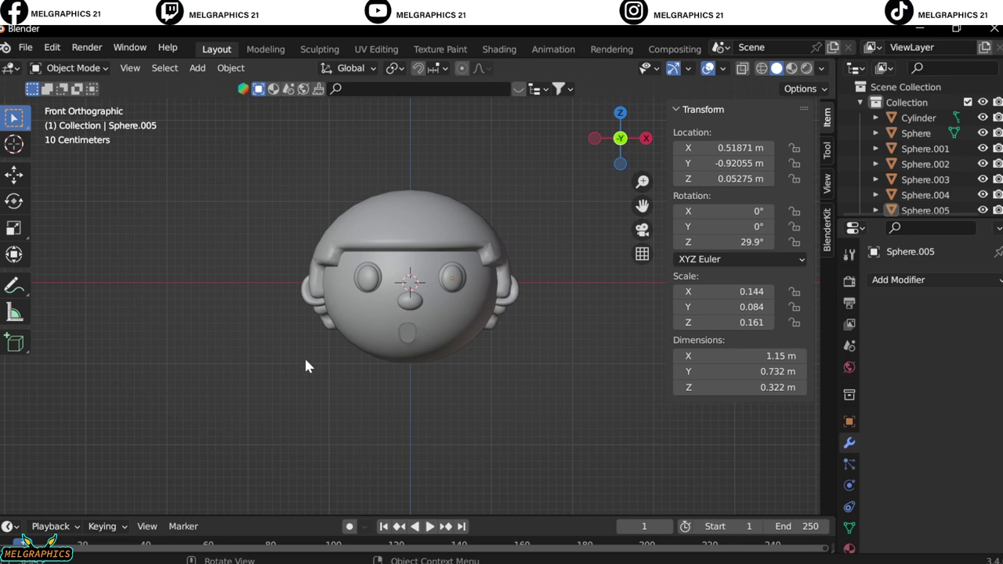
# Add a UV sphere body, scale it 1.241 and lower it to Z -2.03 under the head.
pyautogui.hotkey('shift', 'a')
pyautogui.click(379, 306)
pyautogui.press('g')
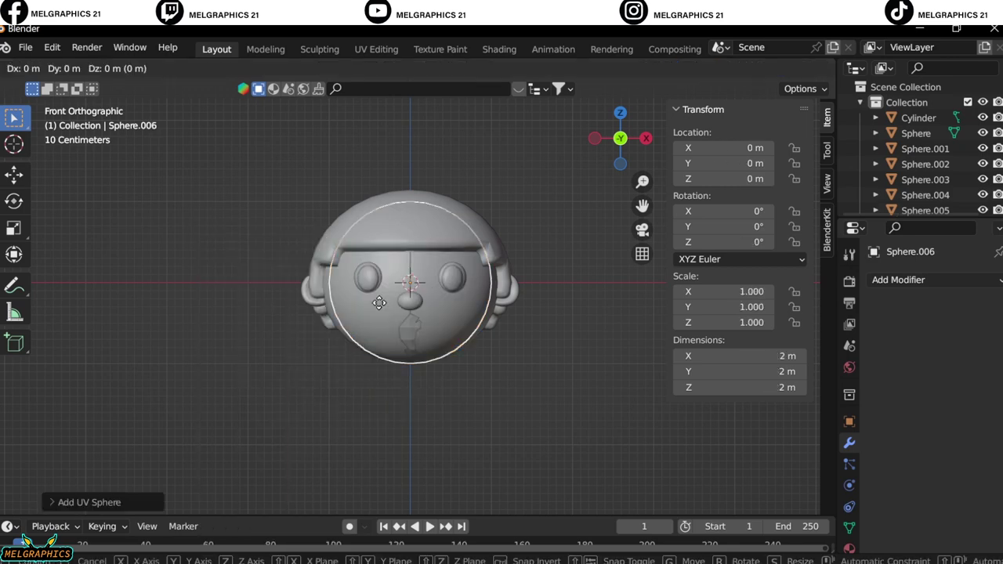
pyautogui.press('z')
pyautogui.click(394, 459)
pyautogui.press('KP_3')
pyautogui.press('s')
pyautogui.click(593, 500)
pyautogui.press('g')
pyautogui.press('z')
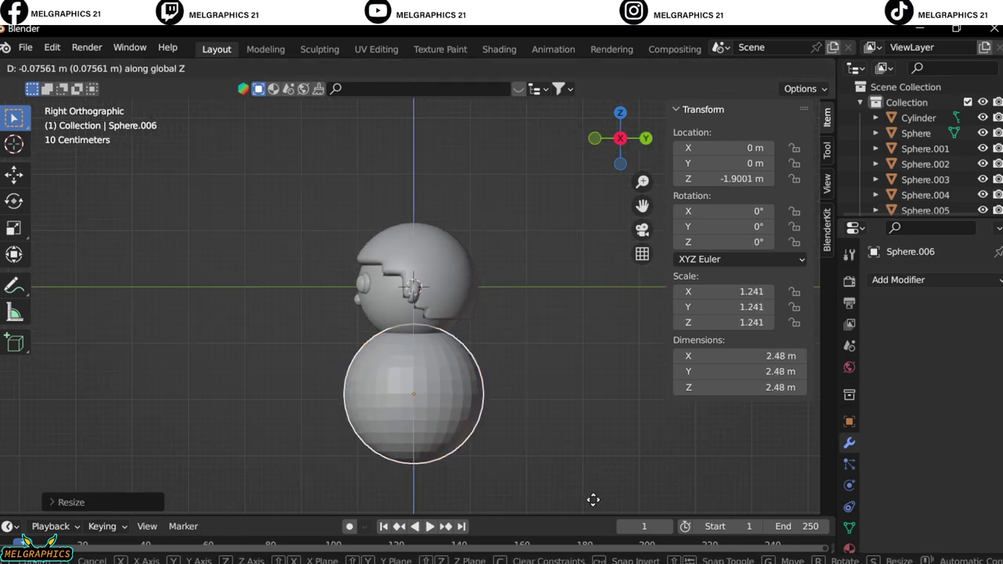
pyautogui.click(593, 507)
pyautogui.press('KP_1')
# In Sculpt Mode, use the Grab brush to shape the body's front and lower back.
pyautogui.click(71, 67)
pyautogui.click(110, 117)
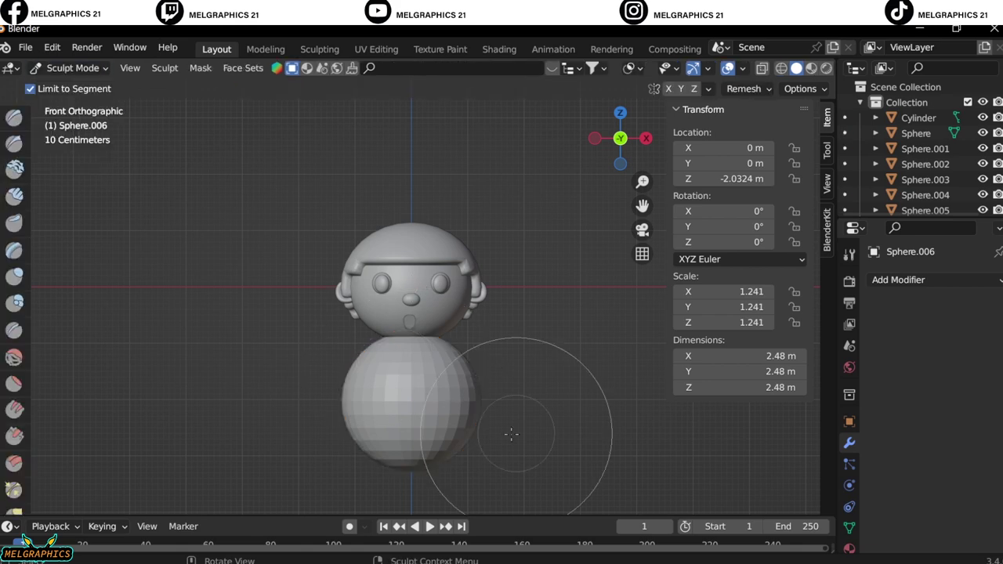
pyautogui.press('g')
pyautogui.press('KP_3')
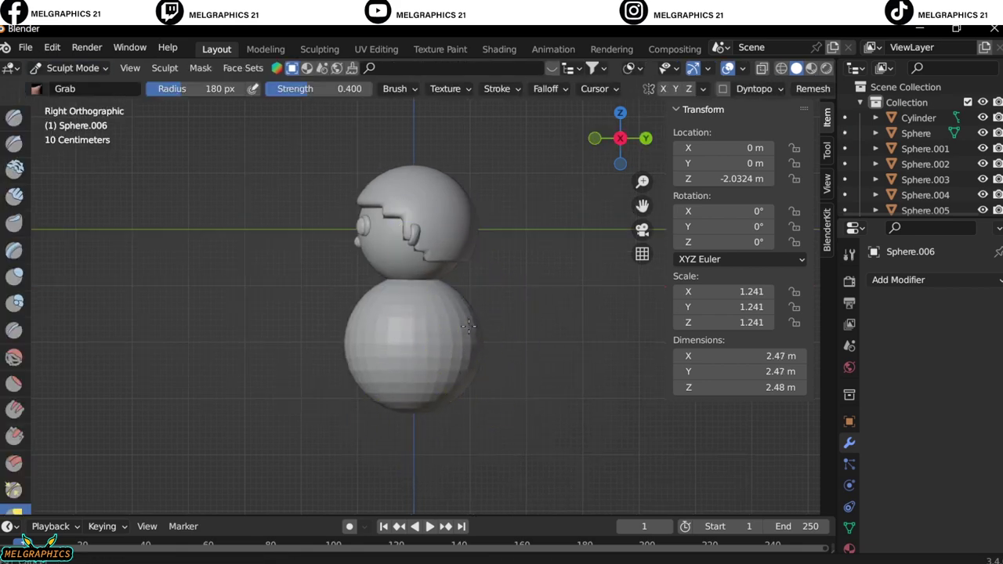
pyautogui.moveTo(468, 325); pyautogui.dragTo(351, 347)
pyautogui.moveTo(461, 393); pyautogui.dragTo(484, 404)
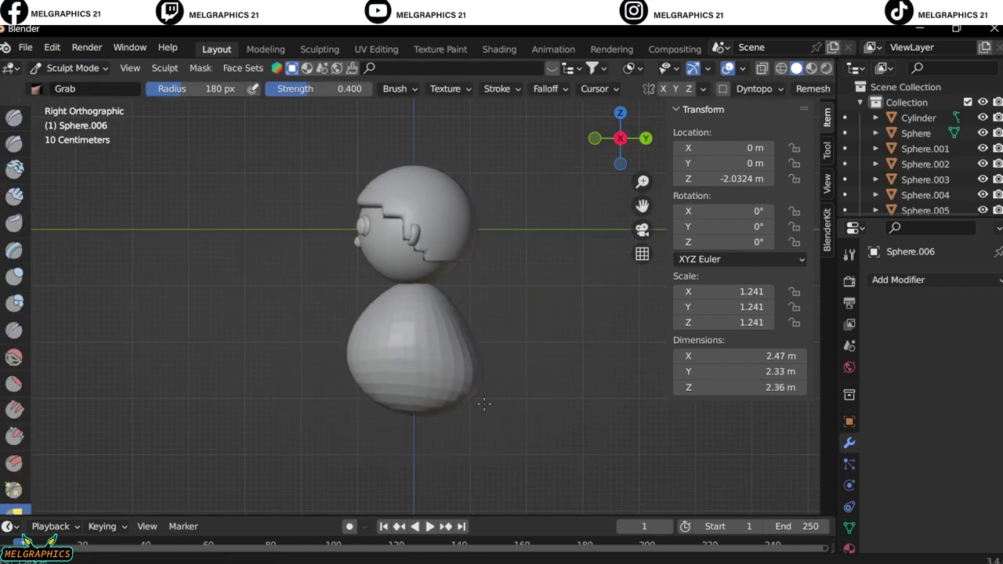
pyautogui.press('KP_1')
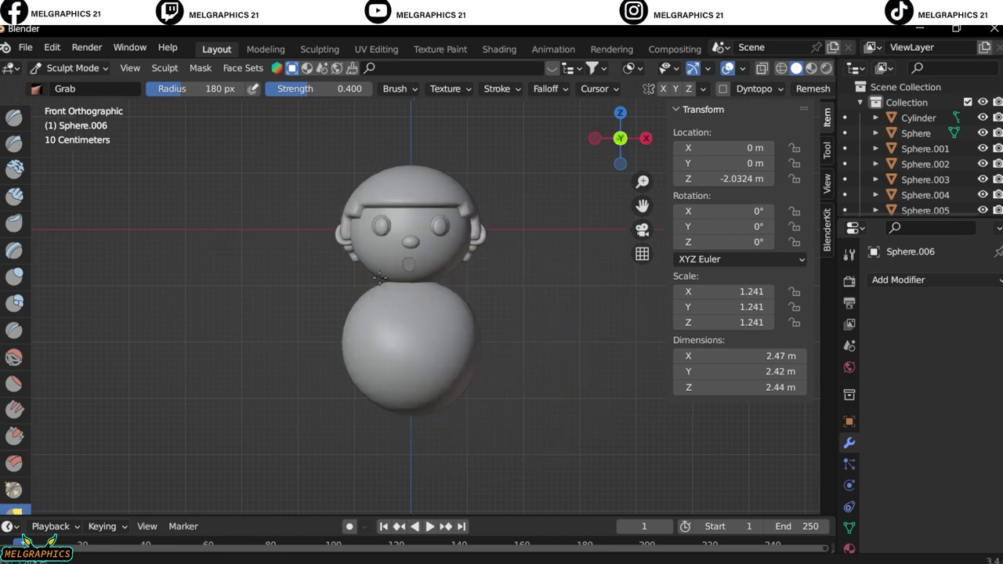
# Inspect the sculpted body from underneath and return to Object Mode.
pyautogui.moveTo(380, 278); pyautogui.dragTo(407, 329, button='middle')
pyautogui.scroll(3, 470, 392)
pyautogui.moveTo(470, 392); pyautogui.dragTo(357, 342, button='middle')
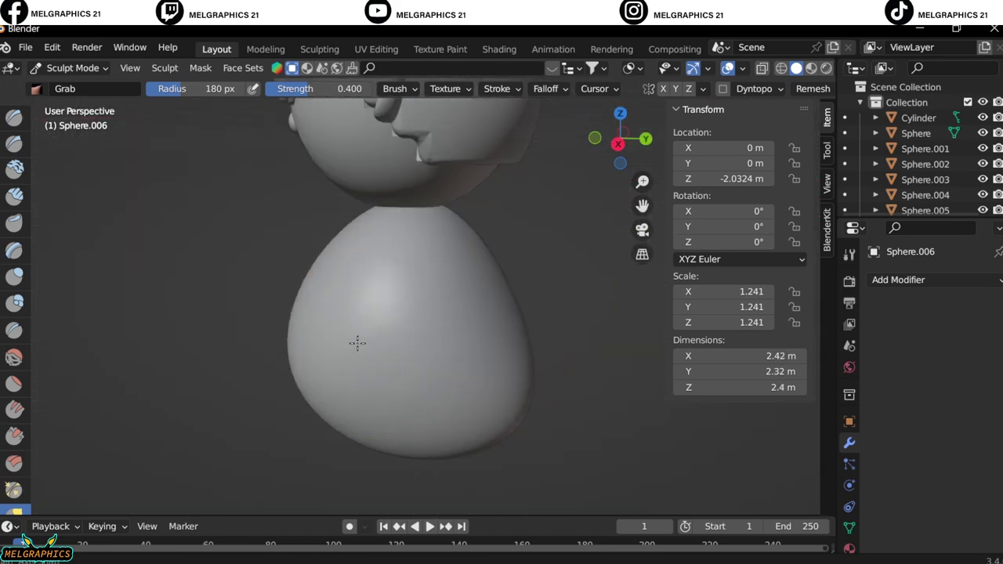
pyautogui.press('KP_1')
pyautogui.hotkey('ctrl', 'Tab')
pyautogui.scroll(-2, 463, 297)
pyautogui.scroll(-1, 459, 307)
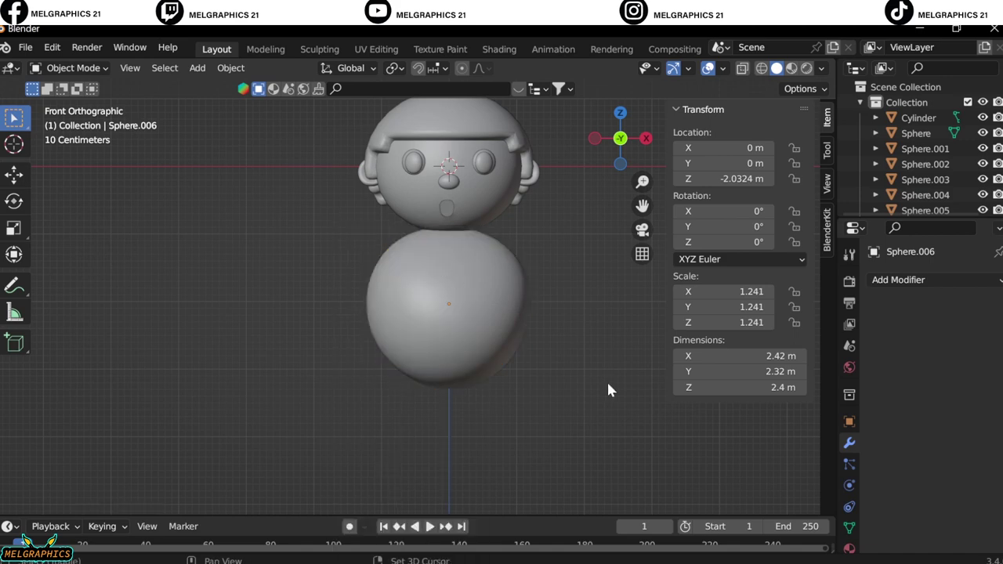
# Add a small UV sphere and place it beside the body as an arm.
pyautogui.hotkey('shift', 'a')
pyautogui.click(635, 304)
pyautogui.press('g')
pyautogui.press('z')
pyautogui.press('s')
pyautogui.click(521, 414)
pyautogui.press('g')
pyautogui.press('z')
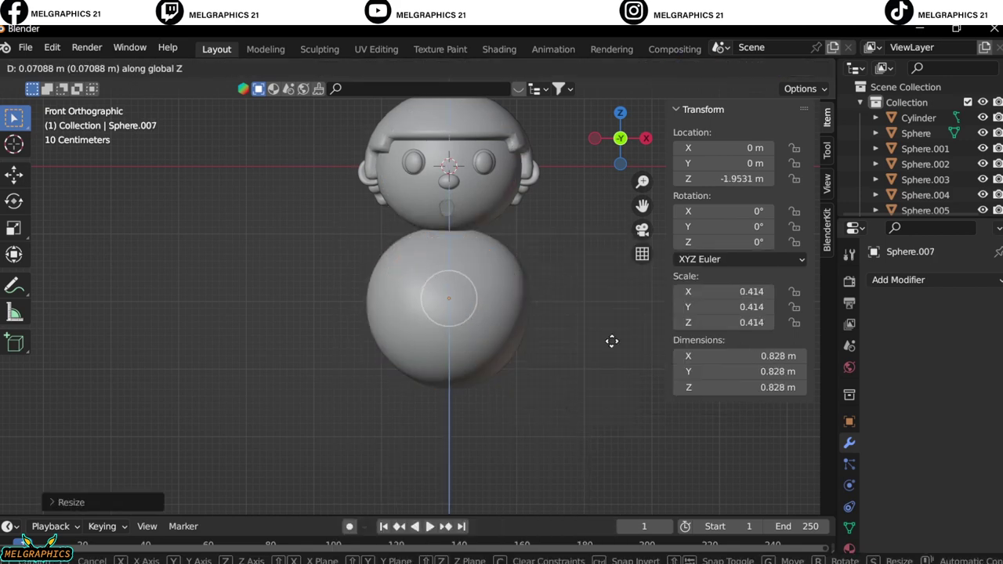
pyautogui.press('x')
pyautogui.click(539, 321)
# Sculpt the sphere into a long curved arm with Snake Hook and Grab brushes.
pyautogui.hotkey('ctrl', 'Tab')
pyautogui.press('k')
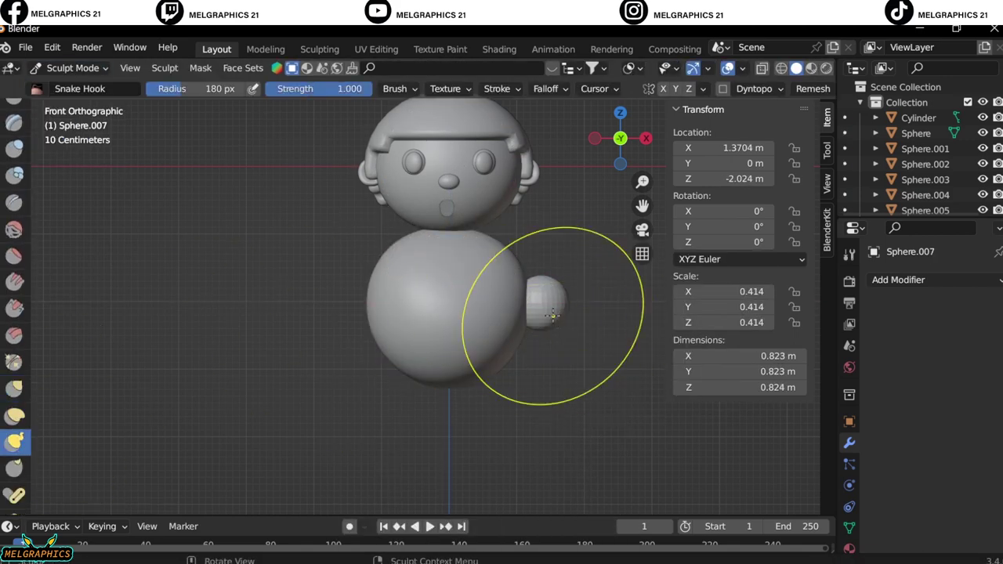
pyautogui.moveTo(549, 290); pyautogui.dragTo(543, 405)
pyautogui.press('KP_3')
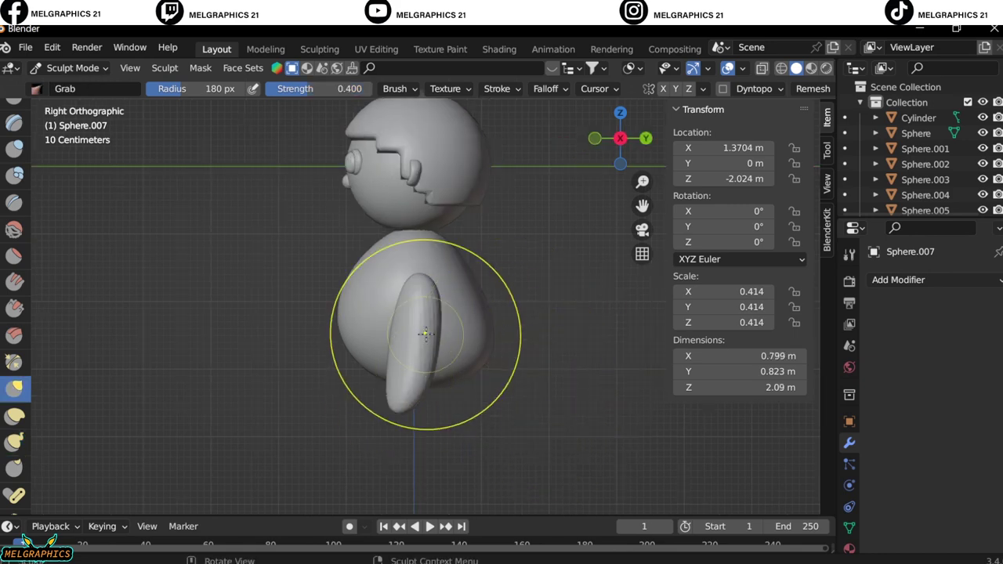
pyautogui.moveTo(416, 327); pyautogui.dragTo(404, 352)
pyautogui.press('KP_1')
pyautogui.moveTo(509, 384); pyautogui.dragTo(470, 414)
pyautogui.press('KP_3')
pyautogui.moveTo(432, 345); pyautogui.dragTo(481, 313)
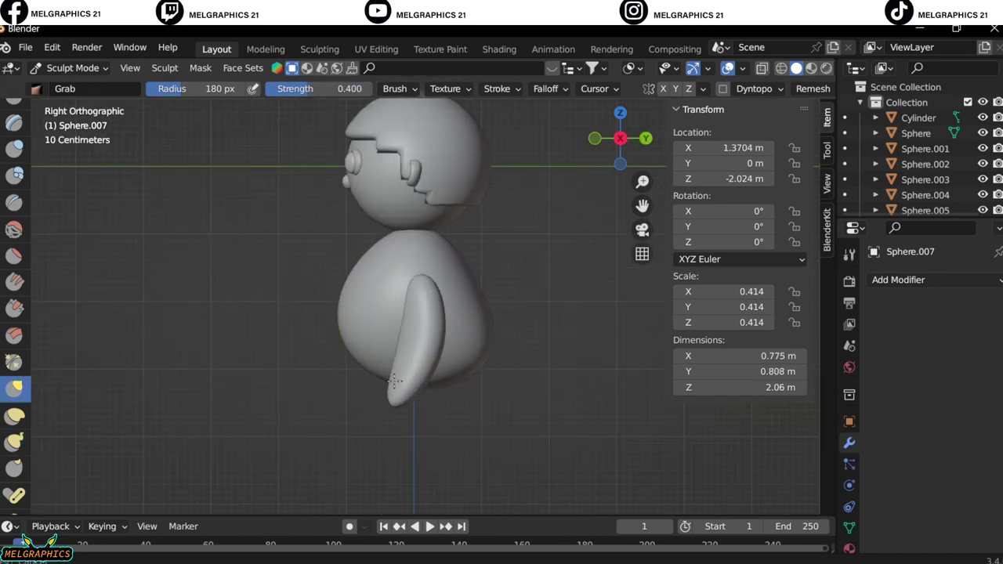
pyautogui.moveTo(481, 313); pyautogui.dragTo(533, 373, button='middle')
pyautogui.press('KP_1')
pyautogui.scroll(-3, 515, 324)
# Delete the trial arm in Object Mode and add a new UV sphere scaled to 0.338.
pyautogui.click(72, 67)
pyautogui.click(76, 85)
pyautogui.scroll(5, 237, 177)
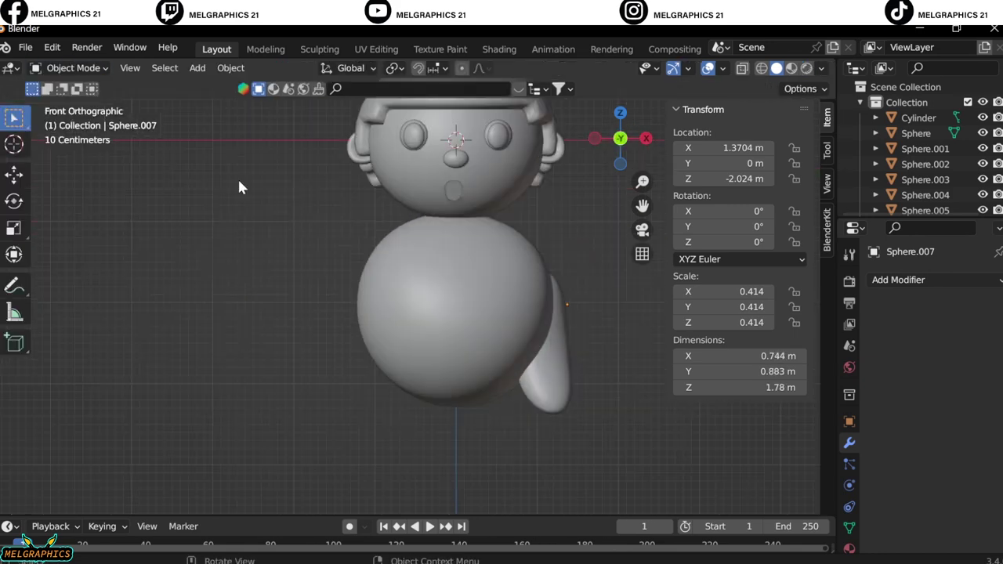
pyautogui.click(72, 67)
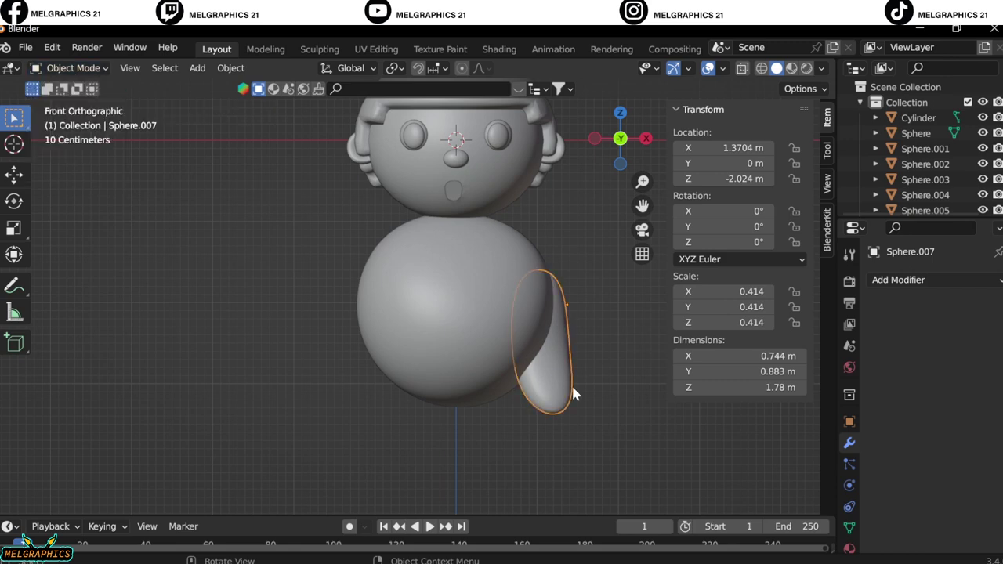
pyautogui.press('Delete')
pyautogui.hotkey('shift', 'a')
pyautogui.click(421, 285)
# Shrink the new sphere and position it at the neck as the first bead.
pyautogui.press('s')
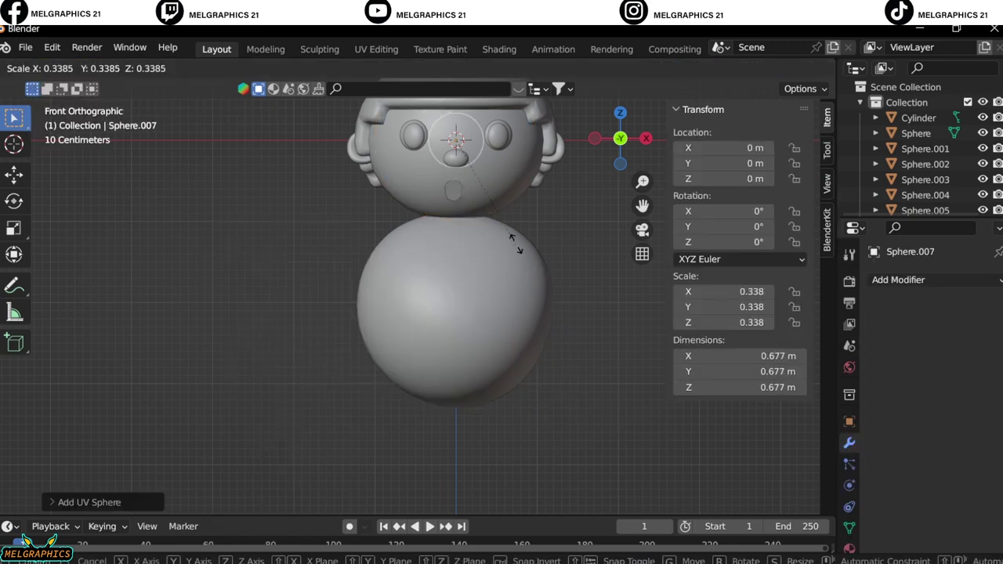
pyautogui.click(515, 242)
pyautogui.press('g')
pyautogui.press('z')
pyautogui.click(504, 314)
pyautogui.press('s')
pyautogui.click(553, 336)
pyautogui.press('KP_3')
pyautogui.press('g')
pyautogui.press('y')
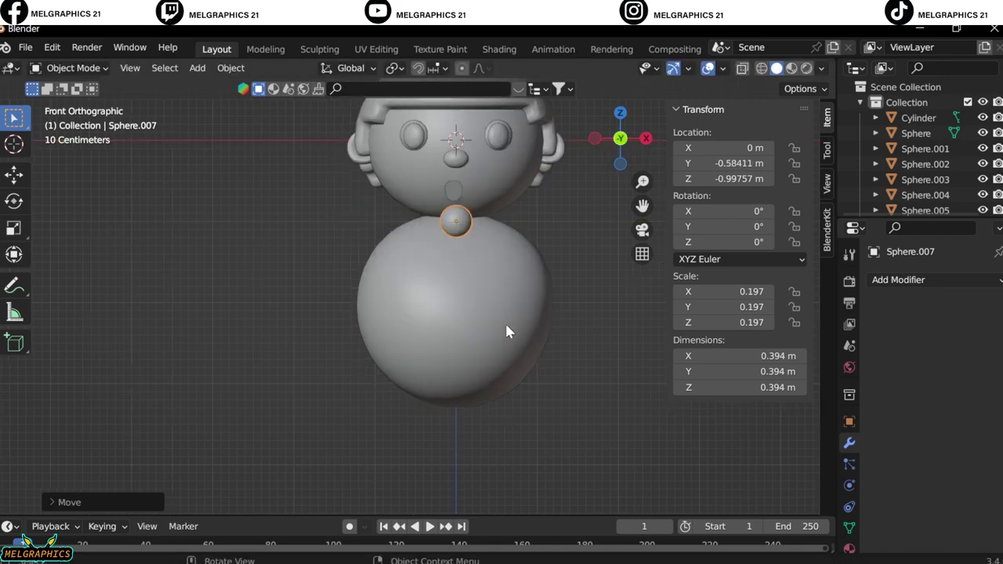
pyautogui.scroll(3, 414, 280)
# Duplicate the neck bead and shift the copy in depth and sideways beside the first.
pyautogui.hotkey('shift', 'd')
pyautogui.click(444, 387)
pyautogui.press('KP_3')
pyautogui.press('g')
pyautogui.press('y')
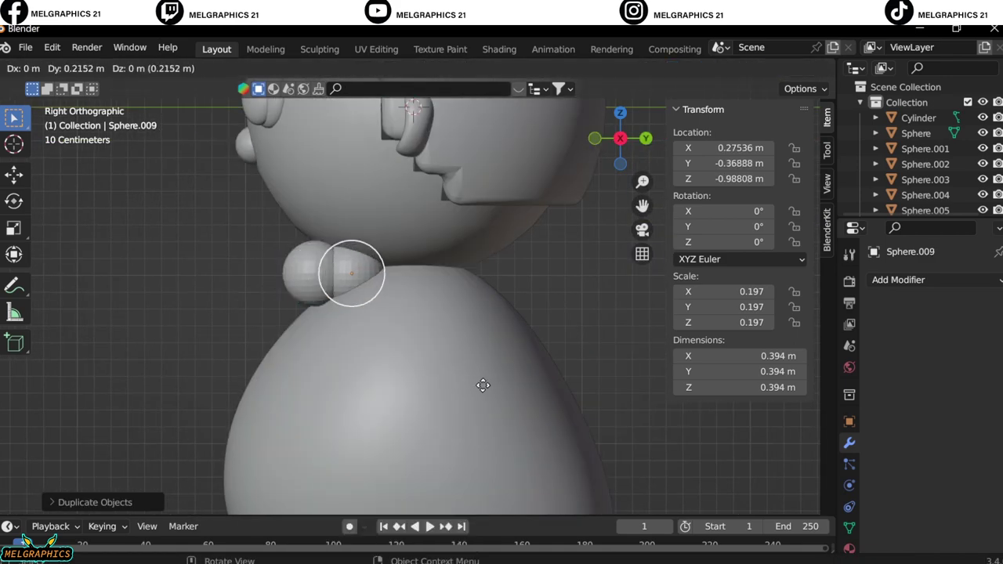
pyautogui.click(489, 378)
pyautogui.press('KP_1')
pyautogui.press('g')
pyautogui.press('x')
pyautogui.click(537, 381)
pyautogui.moveTo(537, 381)
pyautogui.mouseDown(button='middle')
pyautogui.moveTo(515, 353)
pyautogui.moveTo(356, 379)
pyautogui.mouseUp(button='middle')
pyautogui.press('KP_3')
# Duplicate two more beads along the side of the neck.
pyautogui.hotkey('shift', 'd')
pyautogui.click(476, 340)
pyautogui.hotkey('shift', 'd')
pyautogui.click(529, 340)
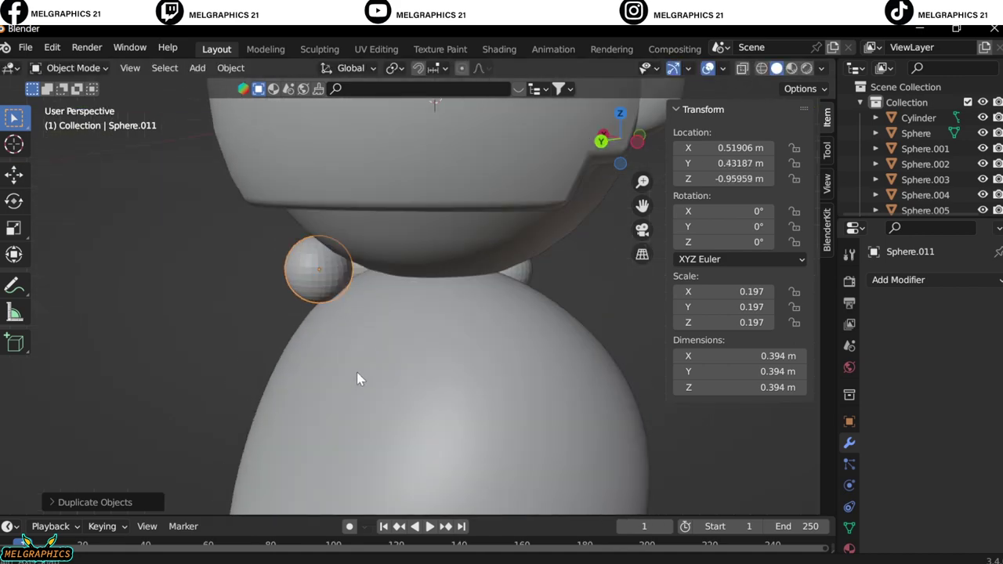
# From the back view, add three more beads behind the neck.
pyautogui.press('ctrl+KP_1')
pyautogui.rightClick(352, 242)
pyautogui.click(368, 242)
pyautogui.click(426, 258)
pyautogui.hotkey('shift', 'd')
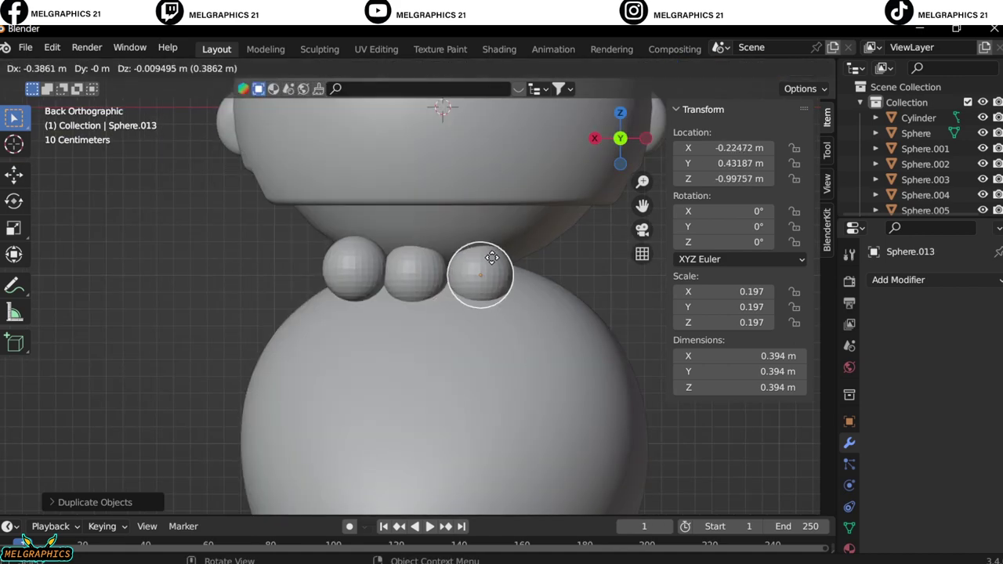
pyautogui.click(491, 257)
pyautogui.hotkey('shift', 'd')
pyautogui.click(532, 259)
pyautogui.moveTo(533, 259); pyautogui.dragTo(416, 347, button='middle')
# Fill the remaining gaps in the collar with further duplicated beads.
pyautogui.hotkey('shift', 'd')
pyautogui.press('KP_1')
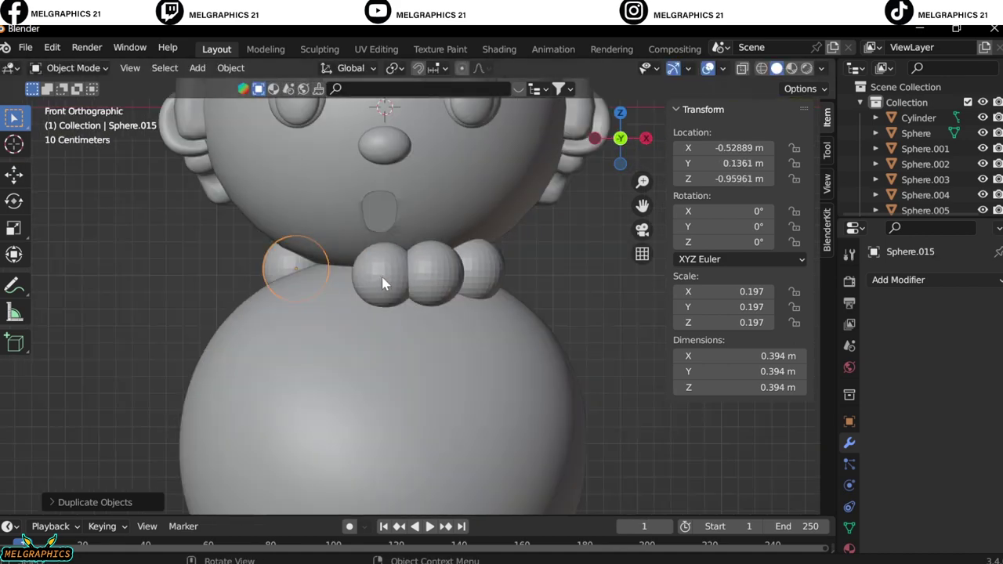
pyautogui.press('ctrl+KP_1')
pyautogui.press('ctrl+KP_3')
pyautogui.hotkey('shift', 'd')
pyautogui.click(462, 249)
pyautogui.press('KP_1')
pyautogui.hotkey('shift', 'd')
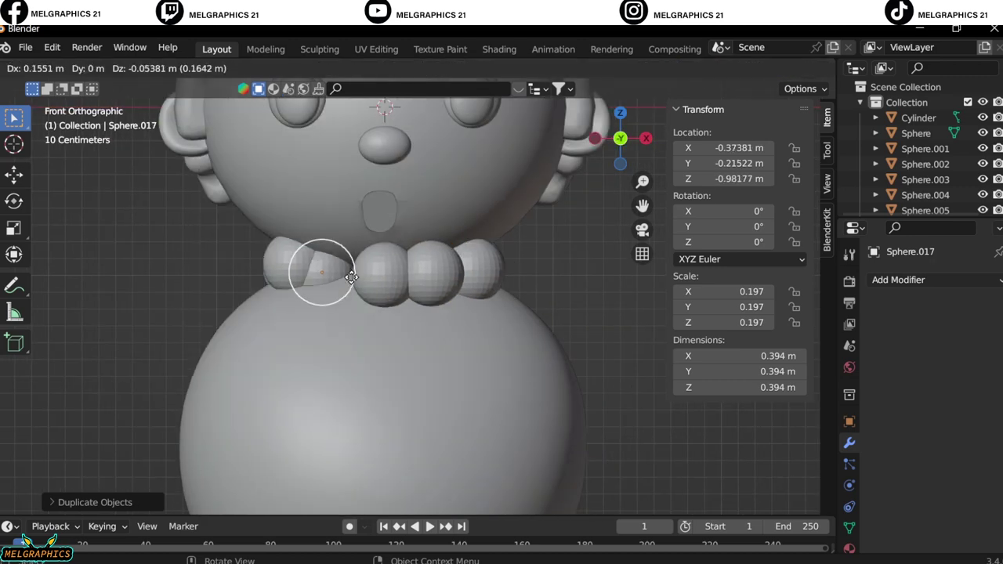
pyautogui.click(351, 277)
# Nudge the last beads front-to-back in side view so the ring closes evenly.
pyautogui.press('KP_3')
pyautogui.press('g')
pyautogui.press('y')
pyautogui.click(333, 283)
pyautogui.press('KP_1')
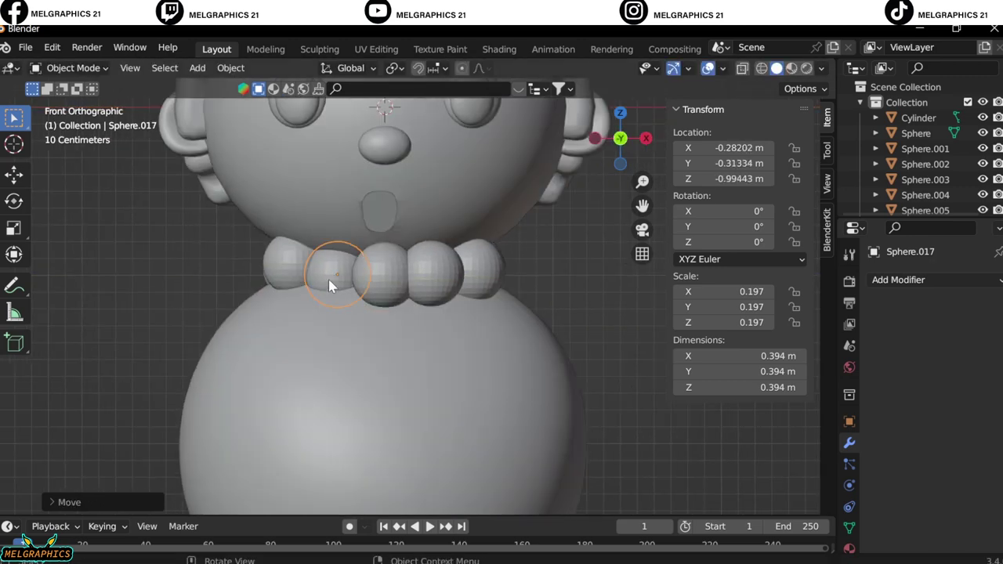
pyautogui.press('KP_3')
pyautogui.press('g')
pyautogui.press('y')
pyautogui.click(329, 279)
pyautogui.press('KP_1')
pyautogui.scroll(-3, 568, 307)
# Select the body sphere and bring up the Save As file browser.
pyautogui.click(474, 317)
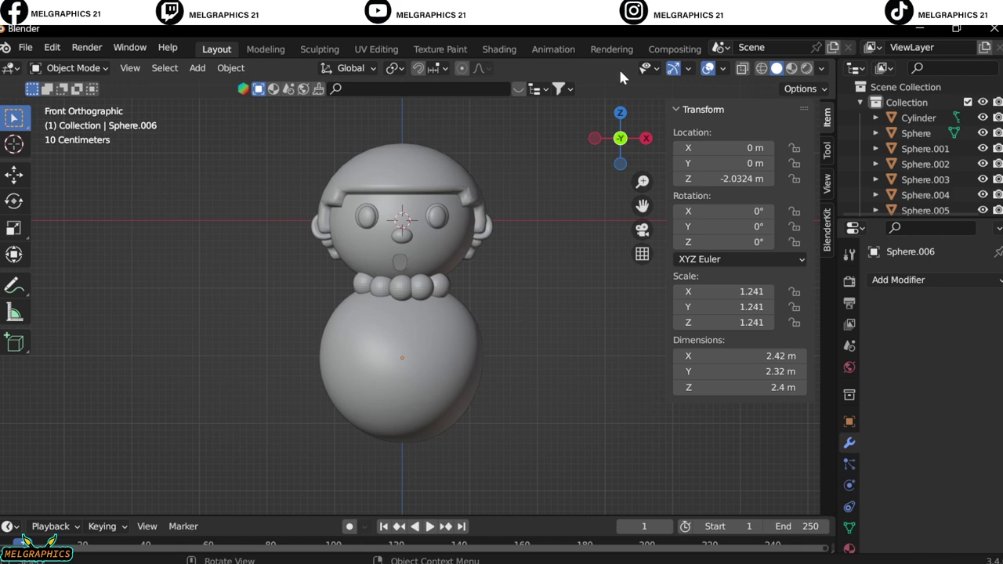
pyautogui.click(25, 47)
pyautogui.click(58, 163)
# Save the project as day16.blend on the Desktop, then bring up the sphere's object menu.
pyautogui.press('Return')
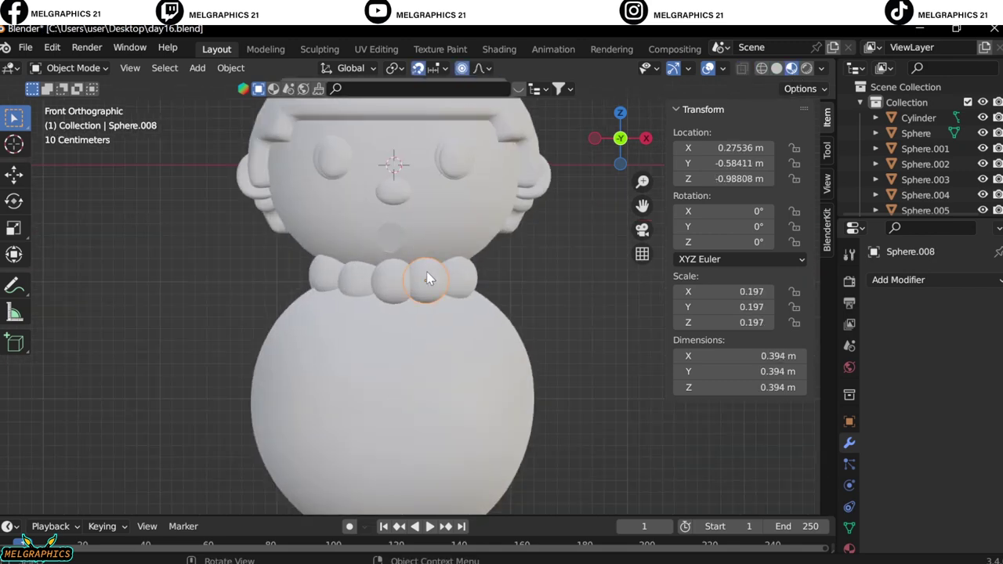
pyautogui.rightClick(392, 271)
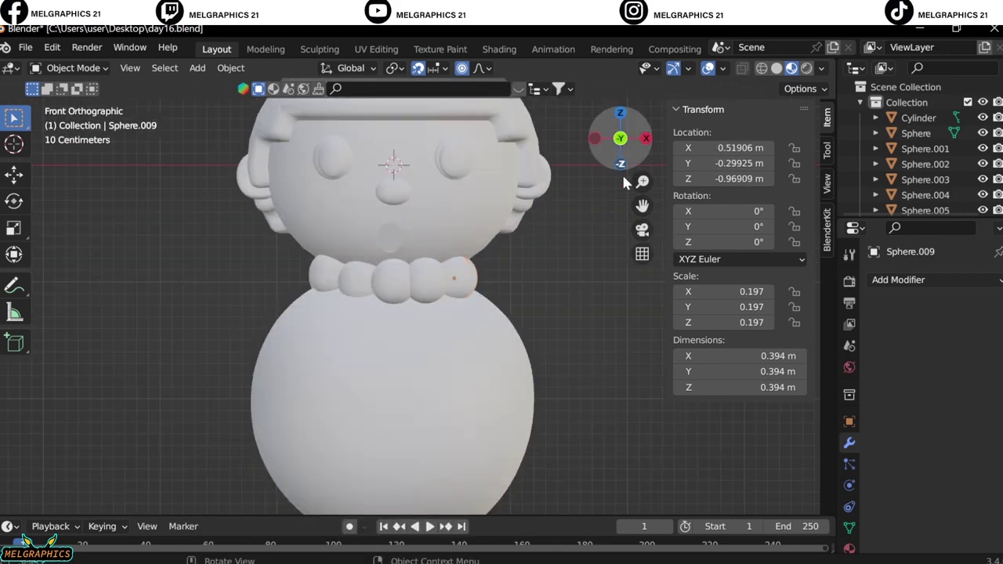
# Create a peach skin material for the head and apply it to the nose and ears.
pyautogui.click(911, 349)
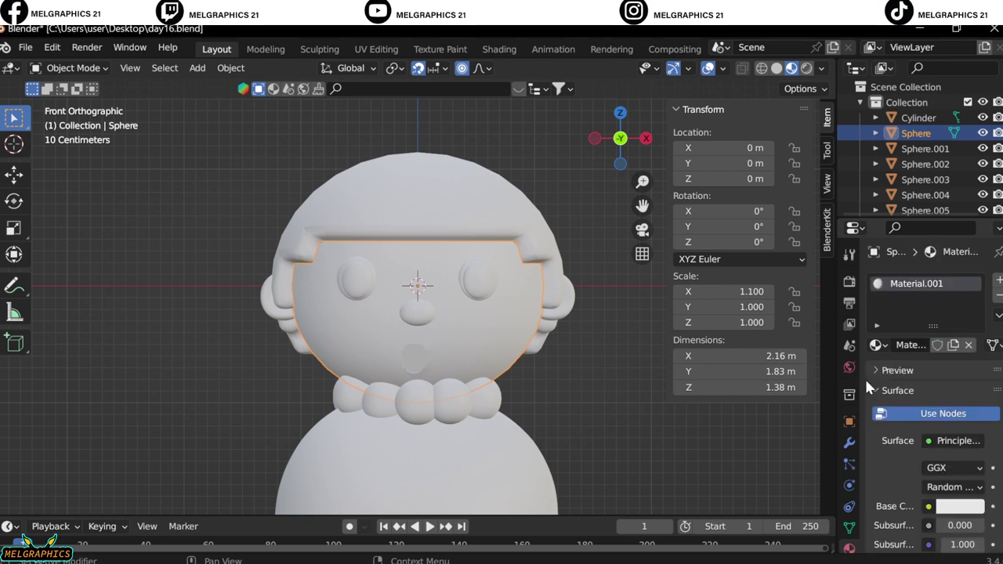
pyautogui.click(956, 506)
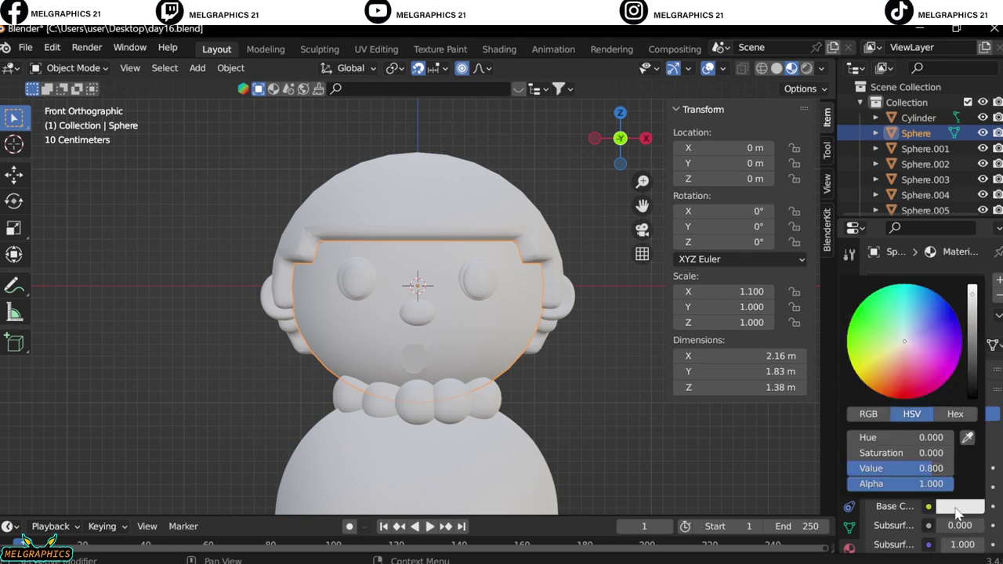
pyautogui.click(898, 354)
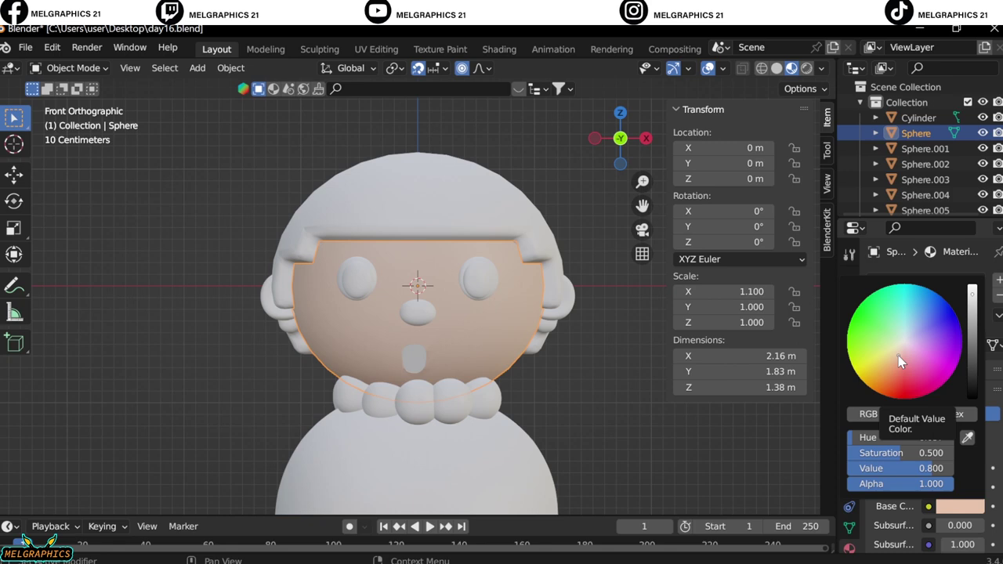
pyautogui.click(417, 311)
pyautogui.click(876, 344)
pyautogui.click(932, 398)
pyautogui.click(549, 325)
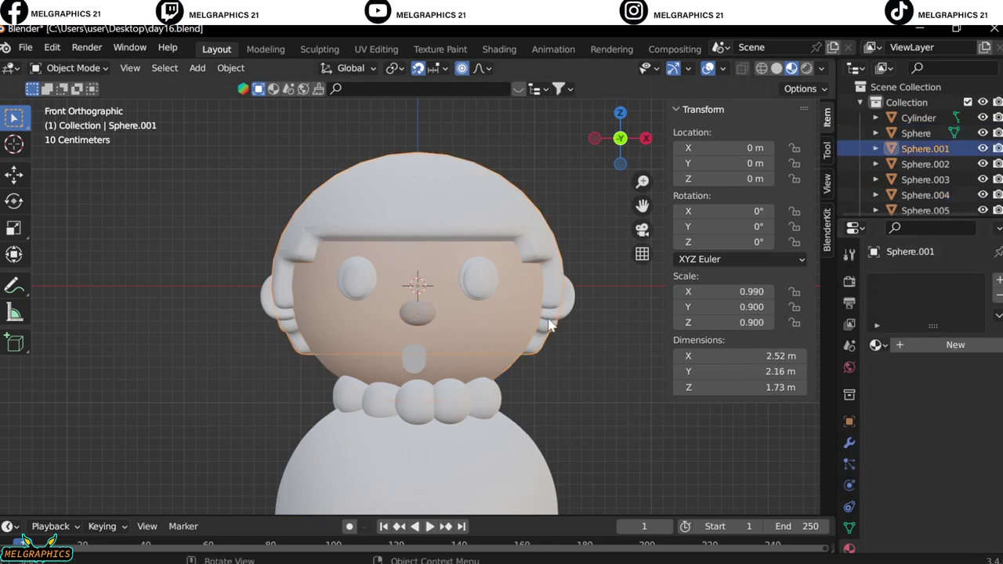
pyautogui.click(563, 313)
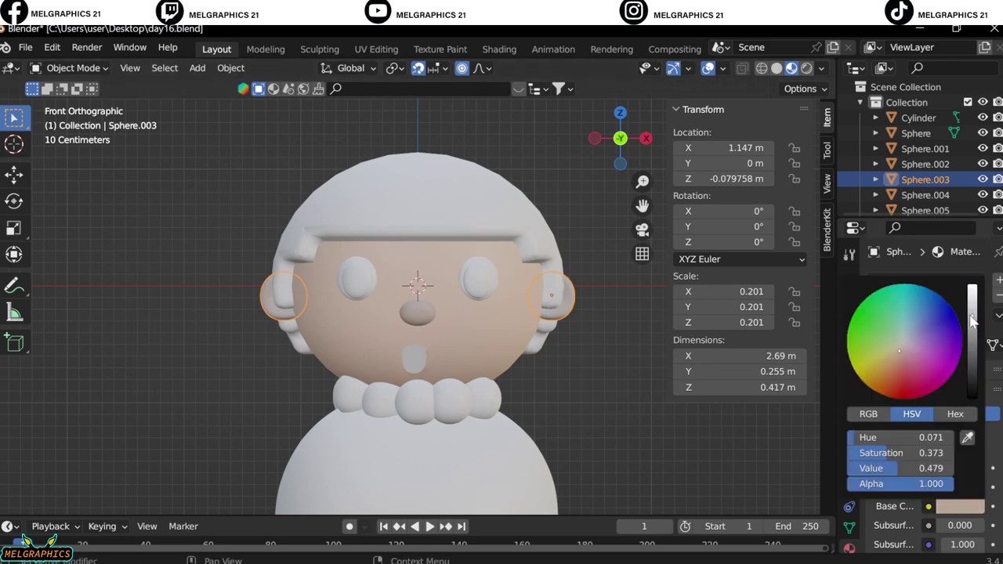
# Make the eyes blue, the mouth white and the body black.
pyautogui.click(478, 278)
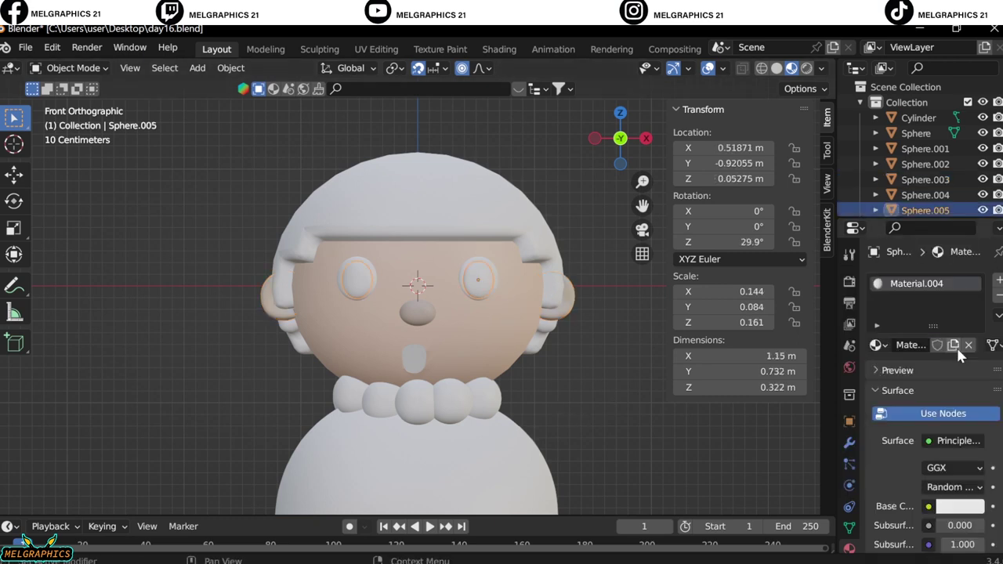
pyautogui.click(958, 506)
pyautogui.click(413, 357)
pyautogui.click(959, 506)
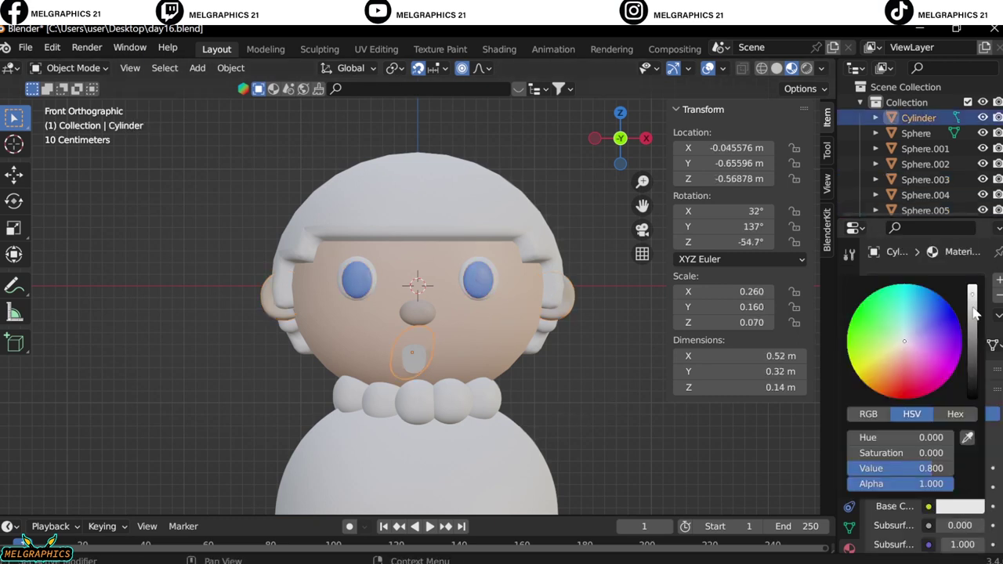
pyautogui.click(505, 451)
pyautogui.click(959, 506)
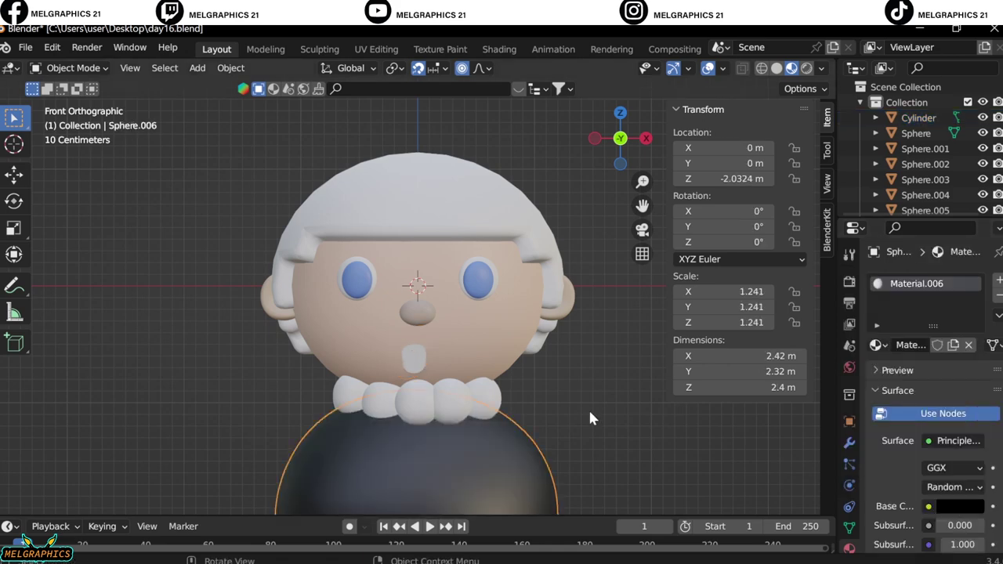
# Colour the hair dark reddish-brown and save the file with Ctrl+S.
pyautogui.click(504, 230)
pyautogui.click(958, 506)
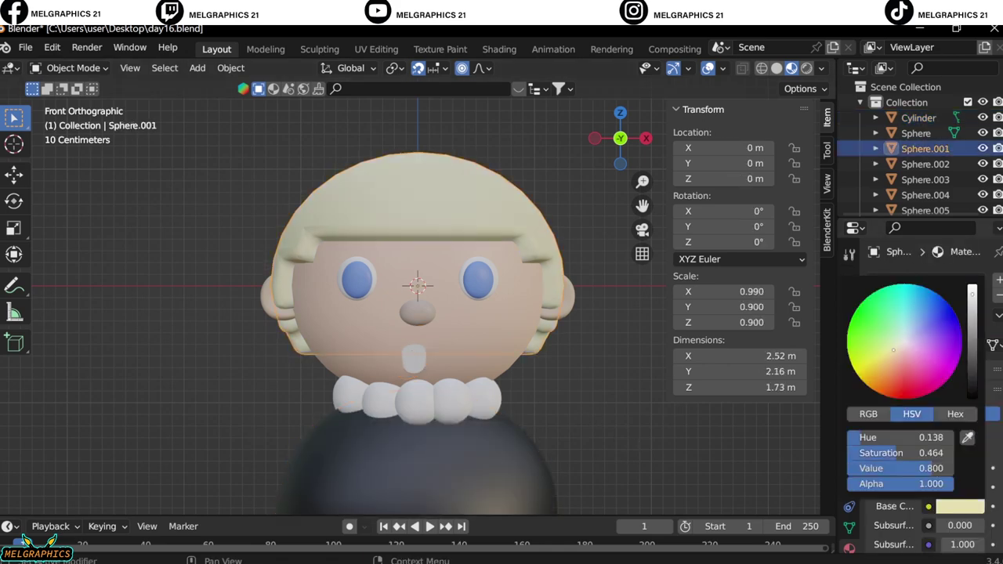
pyautogui.moveTo(893, 350); pyautogui.dragTo(898, 372)
pyautogui.moveTo(972, 291); pyautogui.dragTo(971, 343)
pyautogui.moveTo(466, 404); pyautogui.dragTo(538, 245, button='middle')
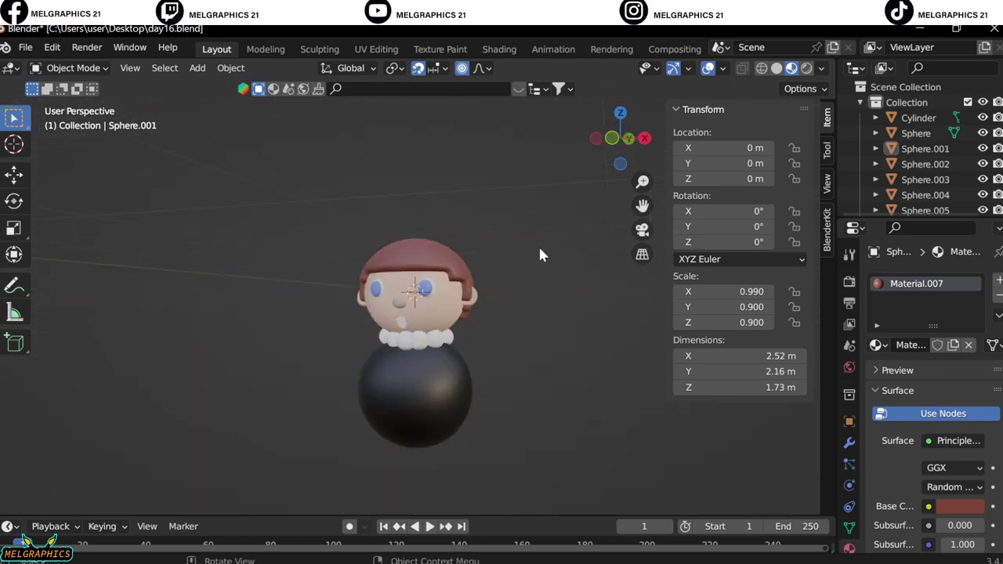
pyautogui.press('KP_1')
pyautogui.hotkey('ctrl', 's')
pyautogui.hotkey('shift', 'a')
# Add a camera, then delete it after several aborted moves.
pyautogui.click(442, 485)
pyautogui.press('KP_3')
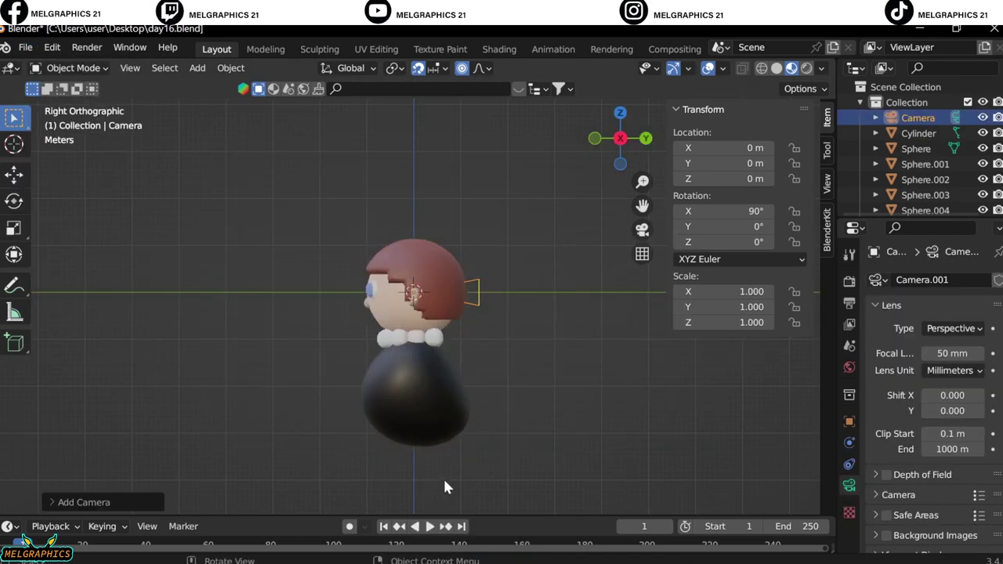
pyautogui.press('g')
pyautogui.press('Escape')
pyautogui.press('g')
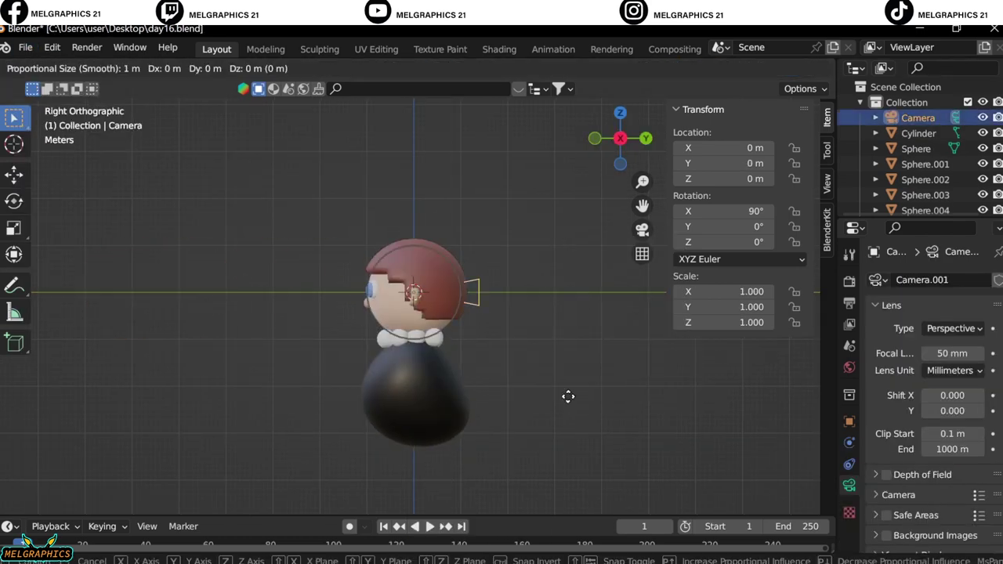
pyautogui.press('Escape')
pyautogui.press('g')
pyautogui.press('Escape')
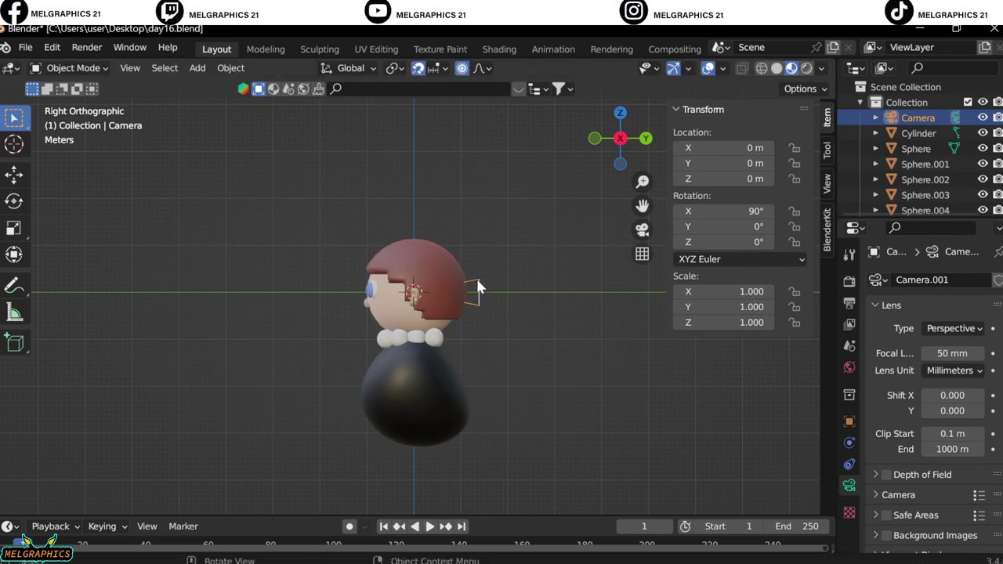
pyautogui.moveTo(475, 276); pyautogui.dragTo(612, 299)
pyautogui.press('Delete')
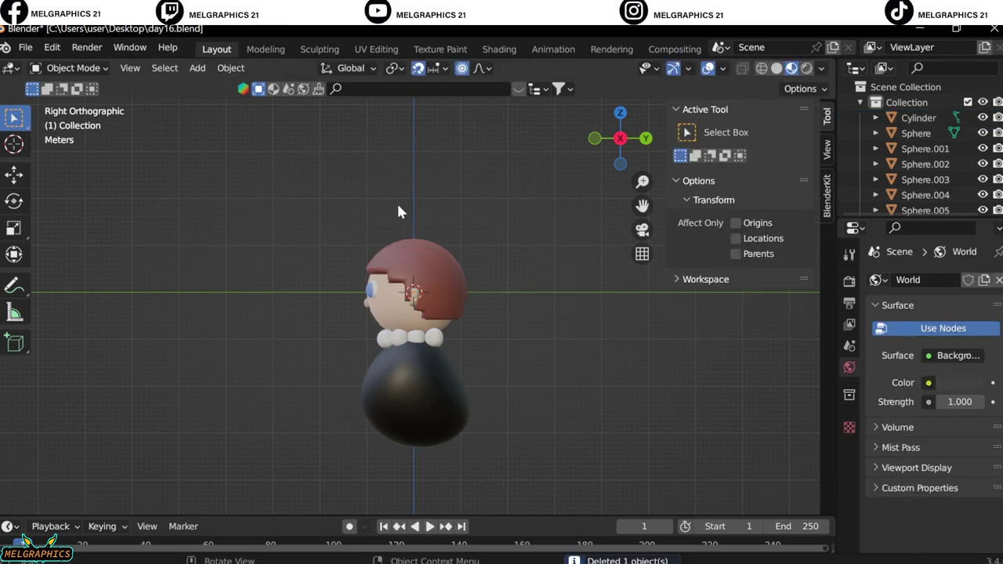
# Add a second camera, undo it and clear the selection.
pyautogui.hotkey('shift', 'a')
pyautogui.click(426, 266)
pyautogui.press('g')
pyautogui.press('y')
pyautogui.press('Escape')
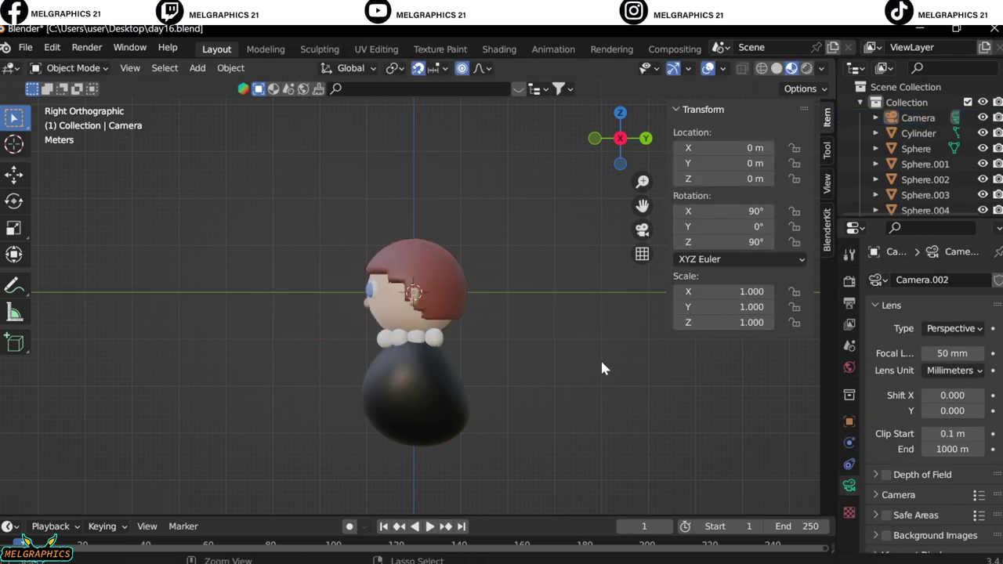
pyautogui.hotkey('ctrl', 'z')
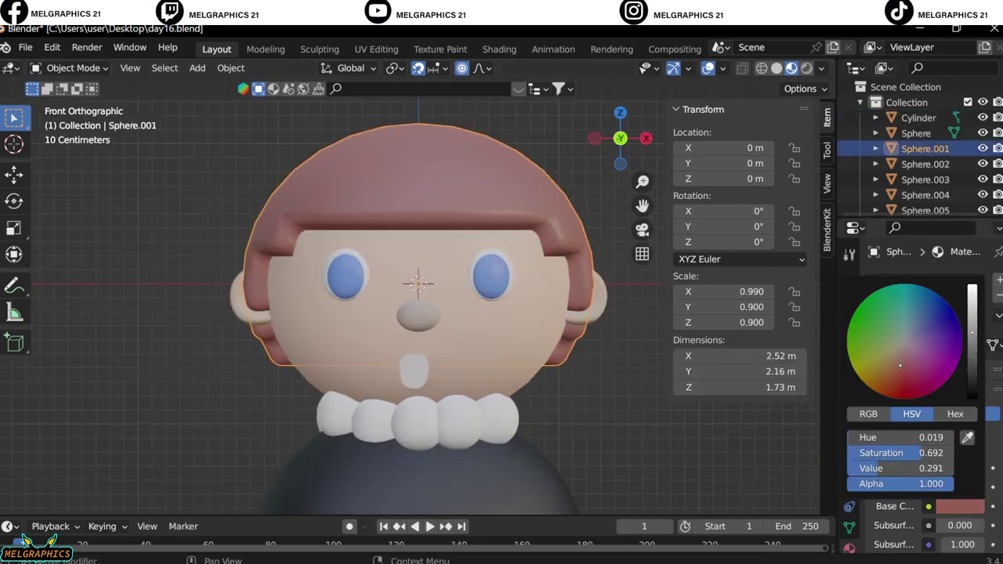
pyautogui.hotkey('shift', 'l')
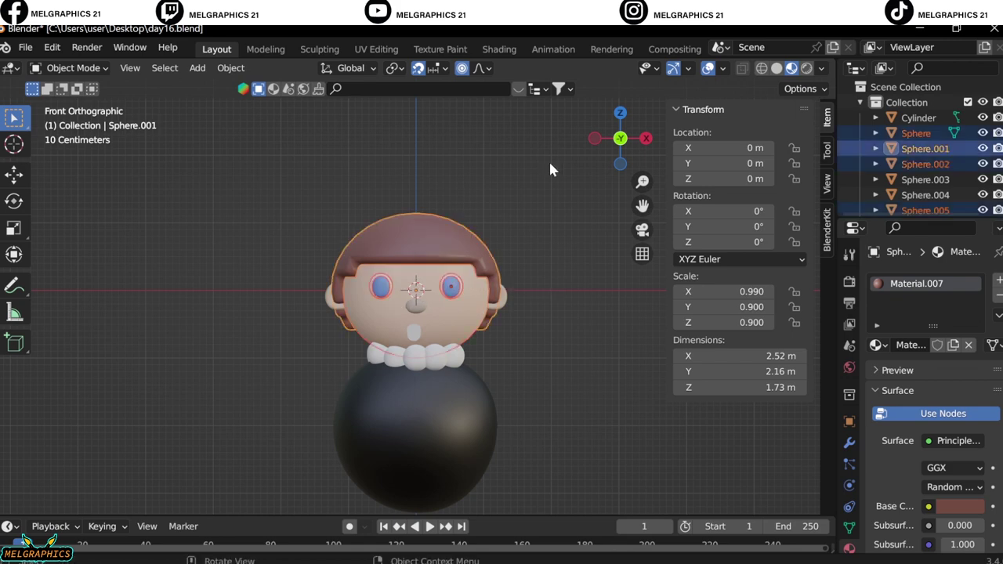
pyautogui.rightClick(588, 273)
pyautogui.click(620, 330)
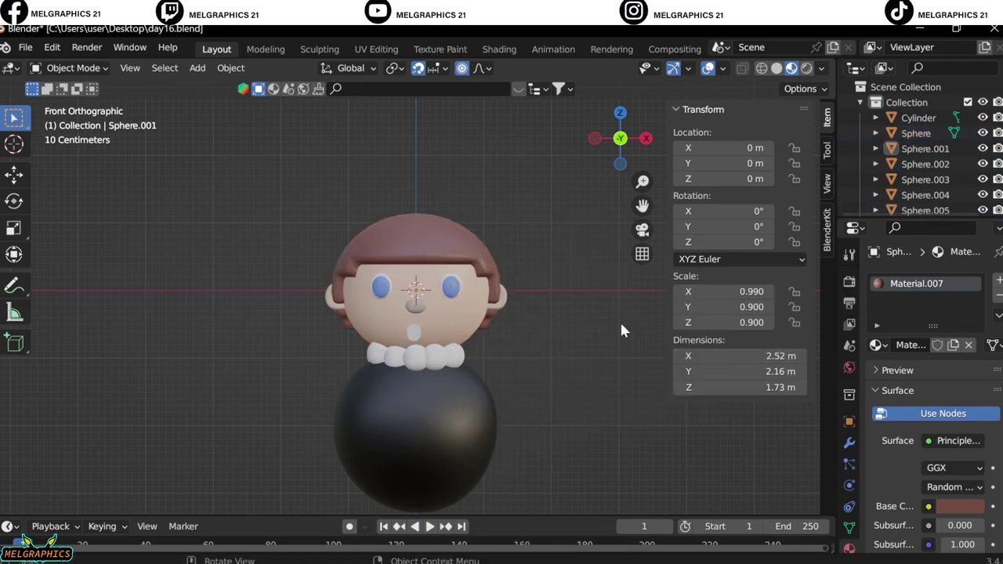
# Add a fresh camera and move it back along Y in the side view.
pyautogui.hotkey('shift', 'a')
pyautogui.click(501, 309)
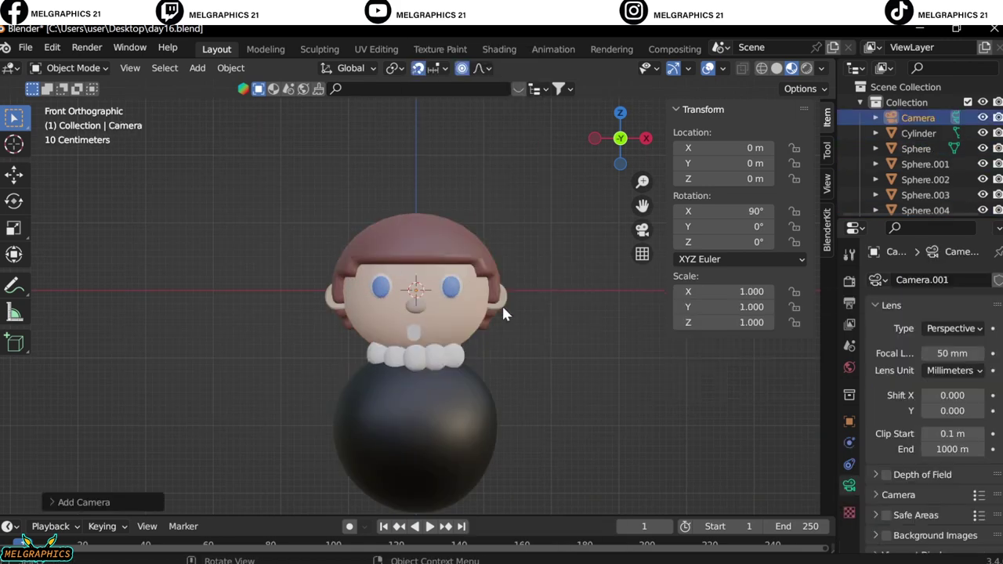
pyautogui.press('KP_3')
pyautogui.press('g')
pyautogui.click(284, 366)
pyautogui.moveTo(283, 366); pyautogui.dragTo(372, 314, button='middle')
pyautogui.press('g')
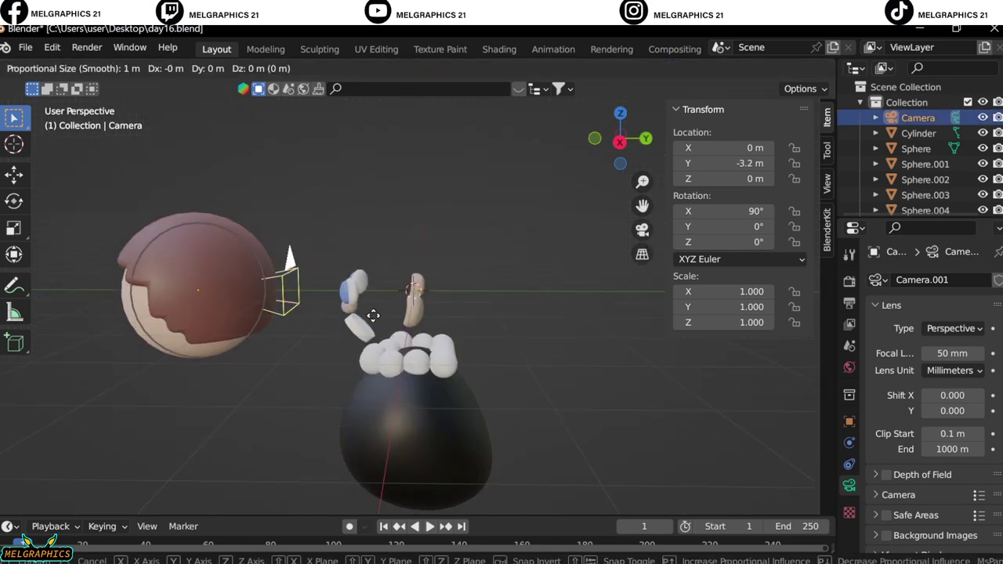
pyautogui.press('Escape')
pyautogui.click(469, 314)
# Place the camera at Y −7 m, Z 3 m and look through it to frame the figure.
pyautogui.press('KP_1')
pyautogui.press('a')
pyautogui.press('g')
pyautogui.press('z')
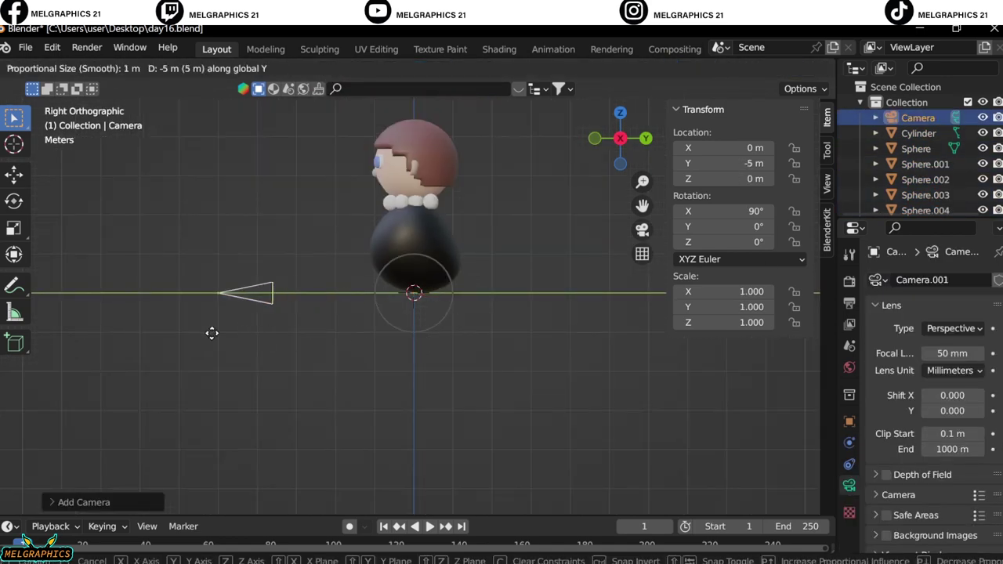
pyautogui.click(172, 222)
pyautogui.press('KP_0')
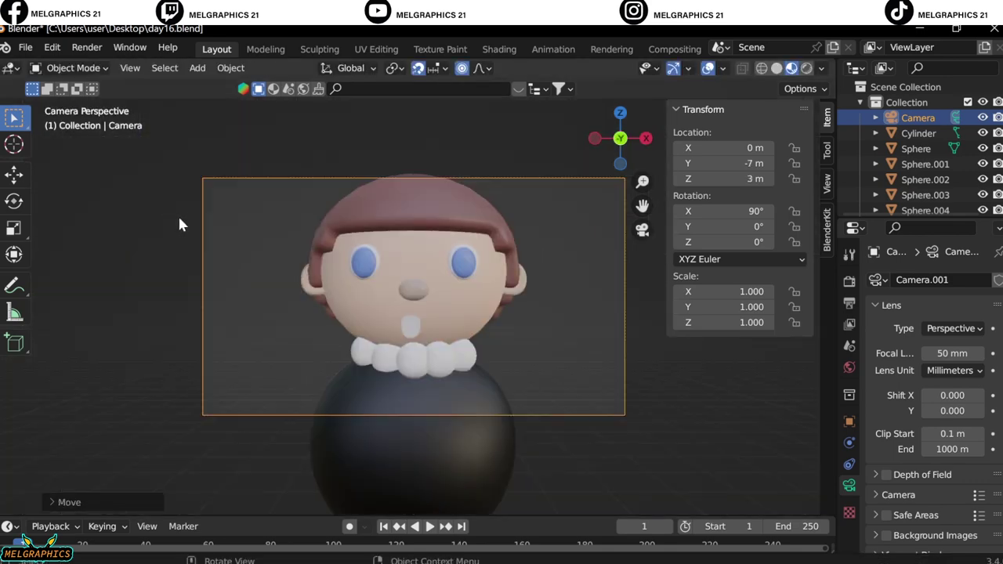
pyautogui.moveTo(951, 410); pyautogui.dragTo(959, 411)
# Add an area light and move it along Y to -7 m in front of the character.
pyautogui.scroll(-2, 700, 451)
pyautogui.hotkey('shift', 'a')
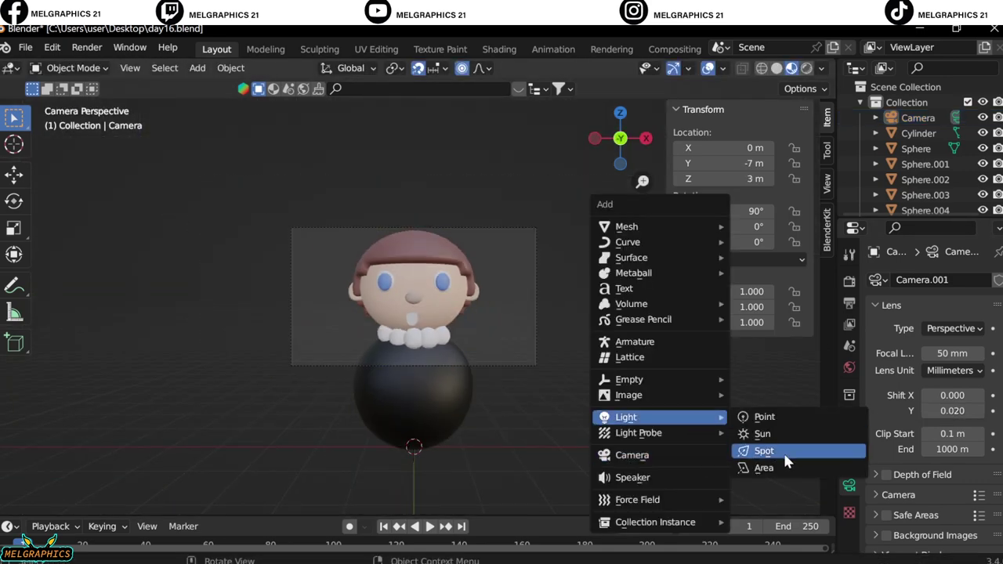
pyautogui.click(763, 468)
pyautogui.press('KP_3')
pyautogui.press('g')
pyautogui.press('z')
pyautogui.click(483, 245)
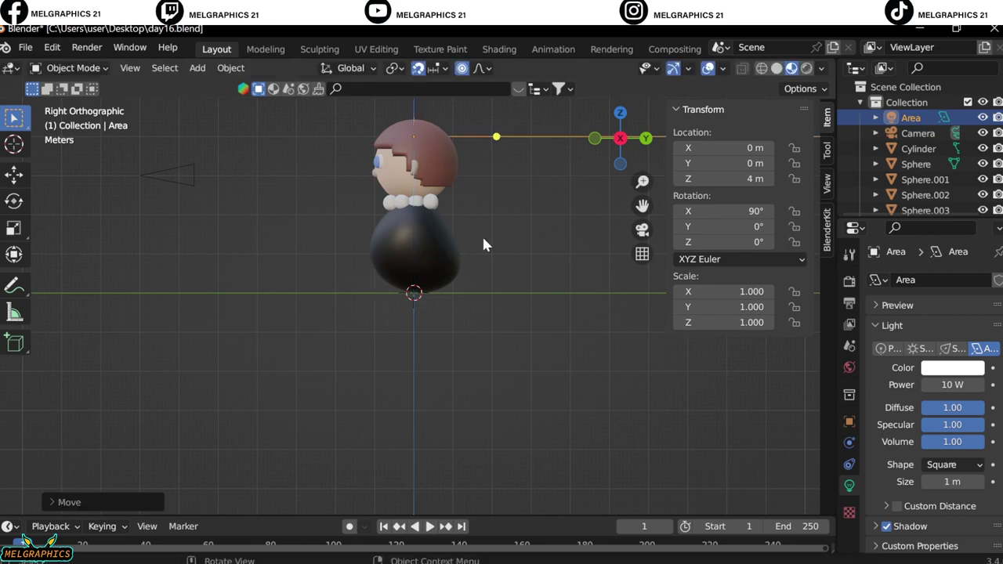
pyautogui.press('g')
pyautogui.press('y')
pyautogui.press('Escape')
pyautogui.hotkey('alt', 'g')
pyautogui.press('g')
pyautogui.press('y')
# Rotate the front light 45° around Z from the top view.
pyautogui.click(243, 342)
pyautogui.press('KP_7')
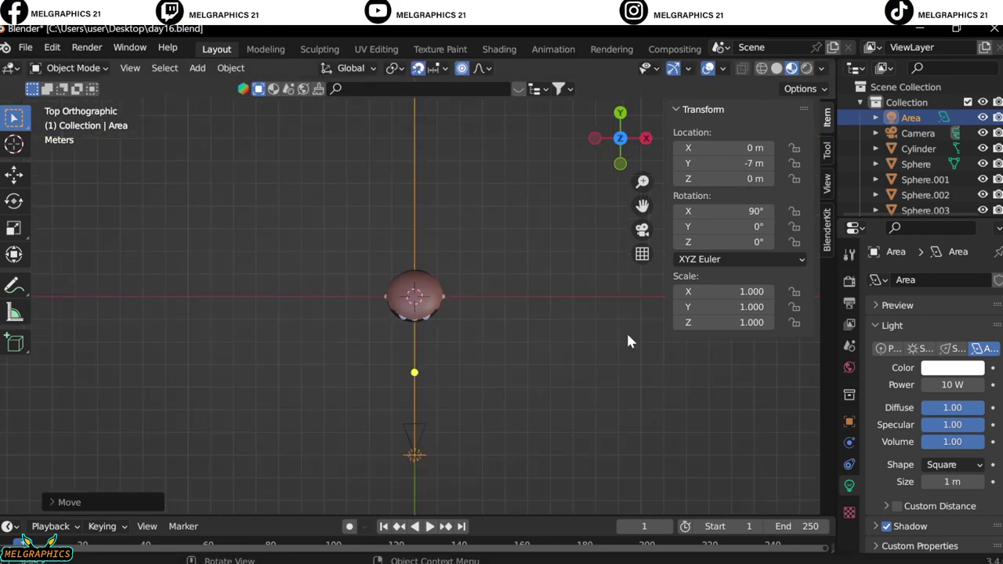
pyautogui.write('rz45')
pyautogui.press('Return')
pyautogui.hotkey('alt', 'd')
# Try a linked duplicate rotated -90° on Z, then undo it.
pyautogui.press('x')
pyautogui.click(610, 388)
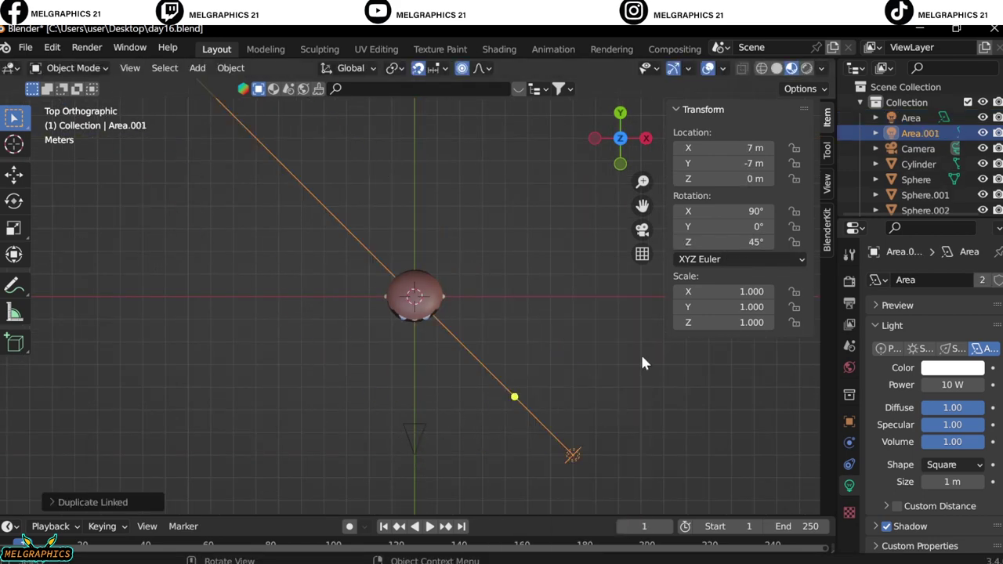
pyautogui.write('rz-90')
pyautogui.press('Return')
pyautogui.press('g')
pyautogui.press('y')
pyautogui.press('Escape')
pyautogui.press('g')
pyautogui.press('y')
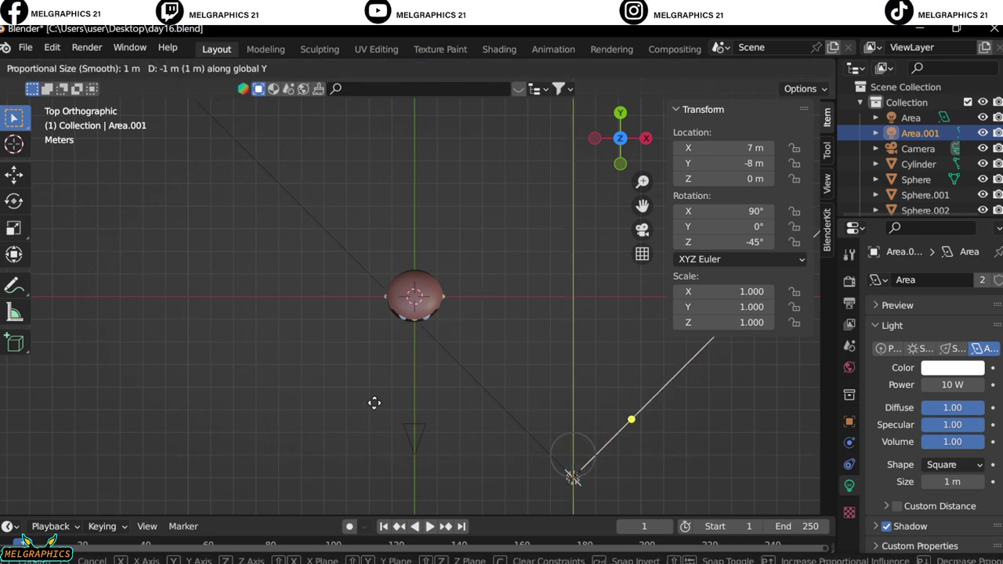
pyautogui.press('Escape')
pyautogui.hotkey('ctrl', 'z')
pyautogui.hotkey('ctrl', 'z')
# Duplicate the first light to X 7 m with a 45° Z rotation, and raise it.
pyautogui.hotkey('shift', 'd')
pyautogui.write('x7')
pyautogui.press('Return')
pyautogui.doubleClick(757, 242)
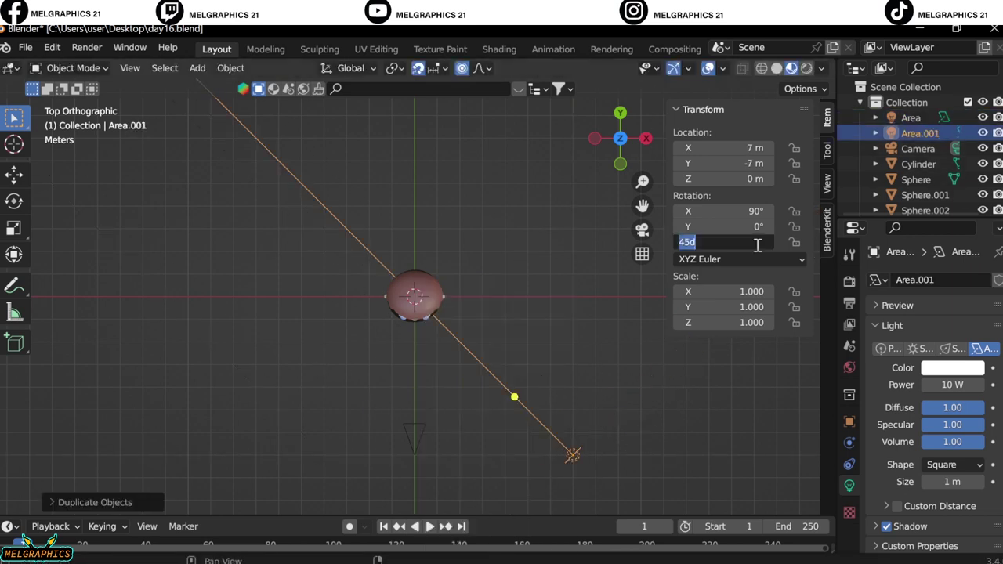
pyautogui.press('Return')
pyautogui.press('g')
pyautogui.click(437, 340)
pyautogui.hotkey('ctrl', 'z')
pyautogui.press('KP_3')
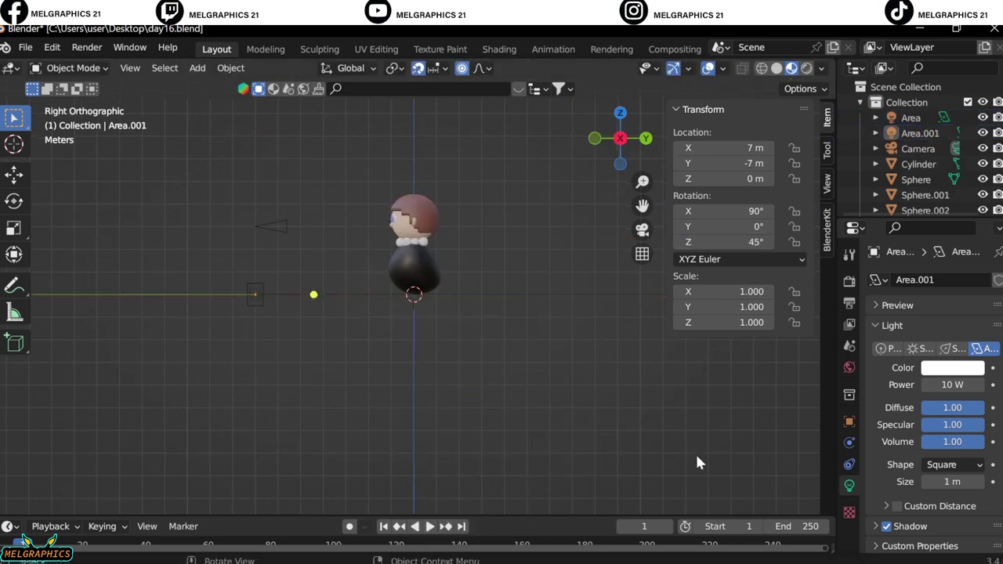
pyautogui.press('g')
pyautogui.press('z')
pyautogui.press('Return')
# Add a third area light rotated 90° on X and -45° on Z.
pyautogui.hotkey('shift', 'a')
pyautogui.click(501, 370)
pyautogui.doubleClick(742, 211)
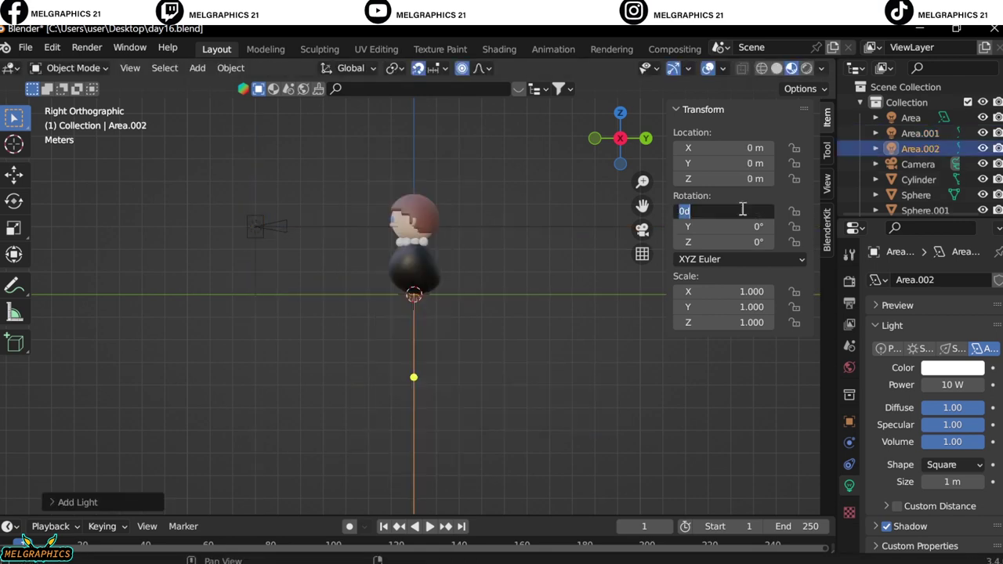
pyautogui.write('90')
pyautogui.doubleClick(742, 242)
pyautogui.write('-45')
pyautogui.press('Return')
pyautogui.press('KP_7')
# Move the third light to Y -5 m, X -7 m and Z 3 m.
pyautogui.write('gy-5')
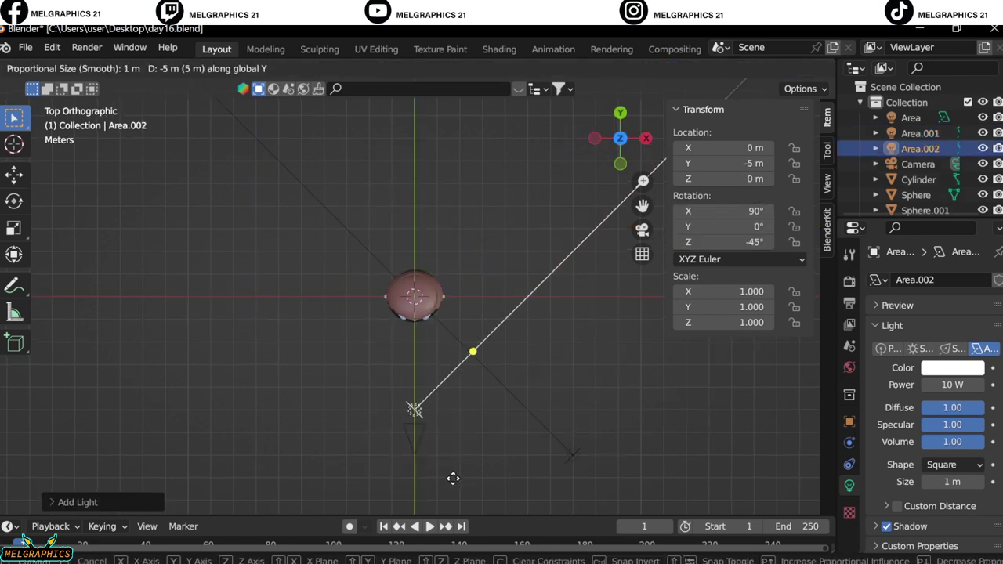
pyautogui.press('Return')
pyautogui.write('gx-7')
pyautogui.press('Return')
pyautogui.press('KP_3')
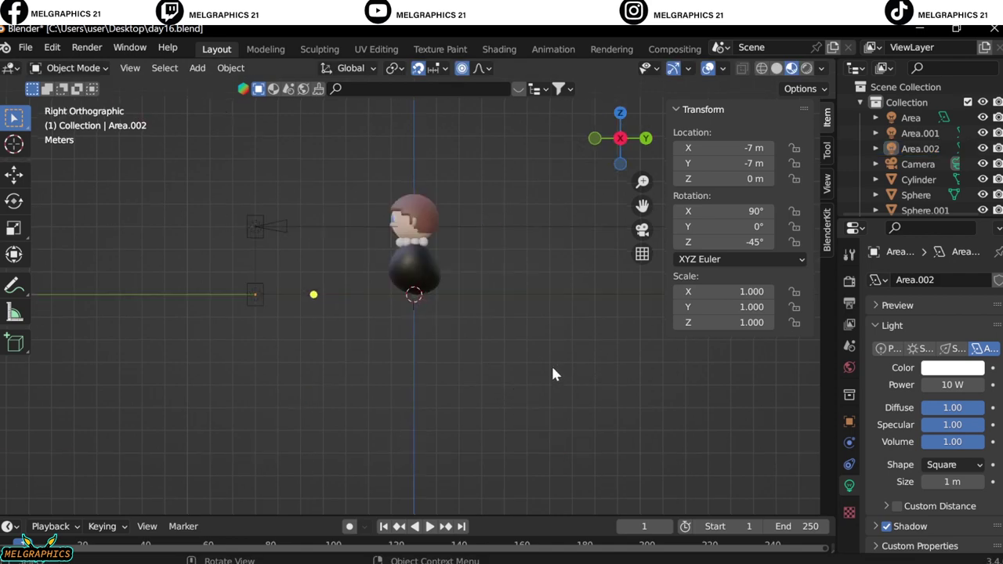
pyautogui.write('gz3')
pyautogui.press('Return')
# Add a side area light rotated 90° on Y, placed at X 5 m, Z 3 m.
pyautogui.press('KP_7')
pyautogui.hotkey('shift', 'a')
pyautogui.click(601, 337)
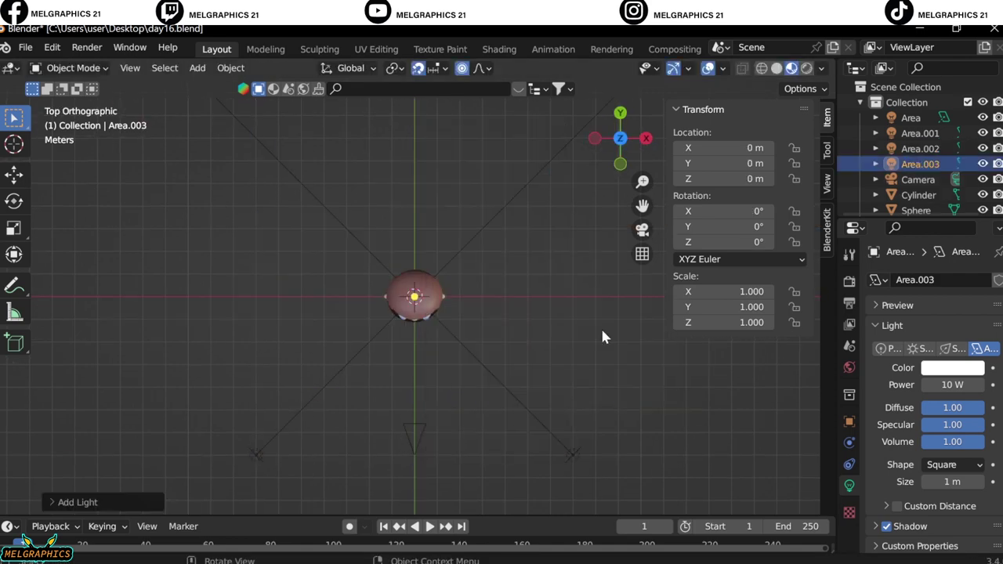
pyautogui.press('r')
pyautogui.press('y')
pyautogui.press('9')
pyautogui.press('0')
pyautogui.press('Return')
pyautogui.write('gx5')
pyautogui.press('Return')
pyautogui.press('KP_3')
pyautogui.write('gz3')
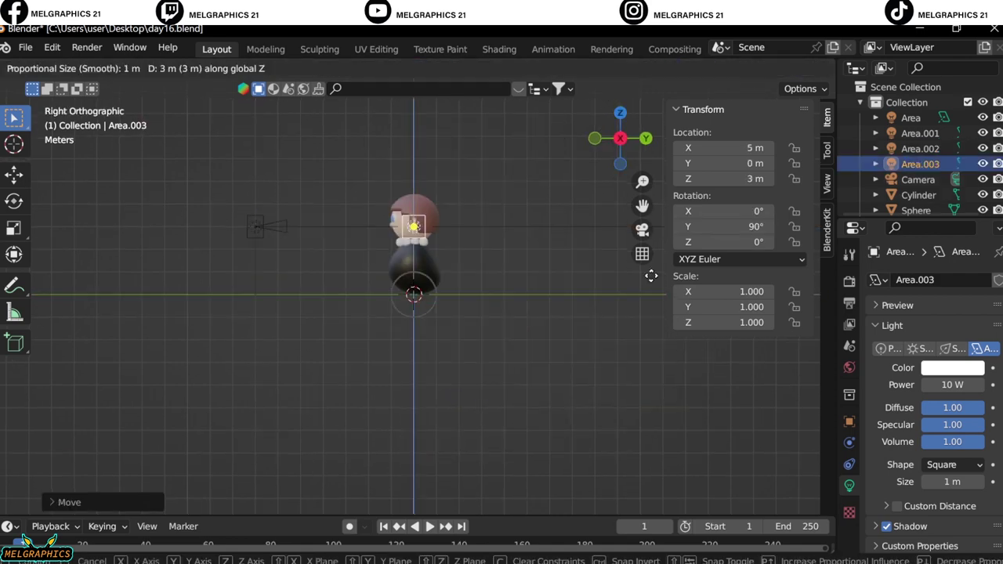
pyautogui.press('Return')
# Open the FBX import file browser from the front view.
pyautogui.press('KP_1')
pyautogui.click(25, 47)
pyautogui.click(270, 410)
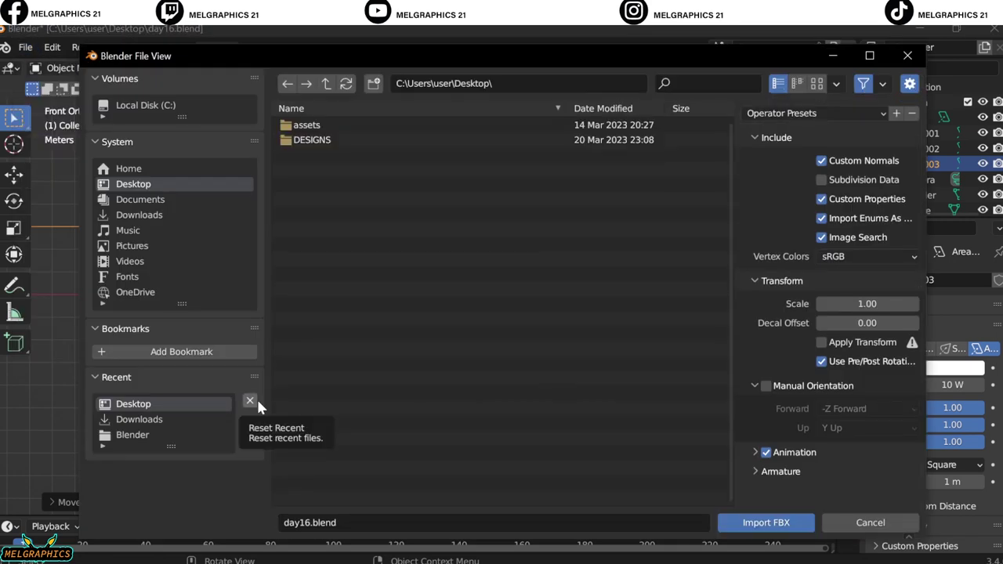
# Import the Ciclorama FBX backdrop from Downloads and scale it up behind the figure.
pyautogui.click(139, 419)
pyautogui.press('Escape')
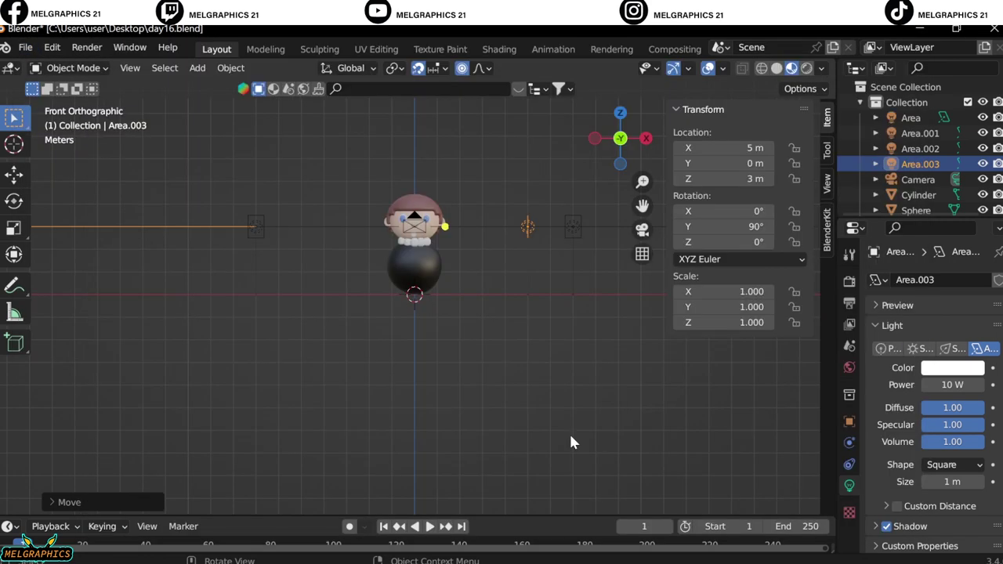
pyautogui.press('s')
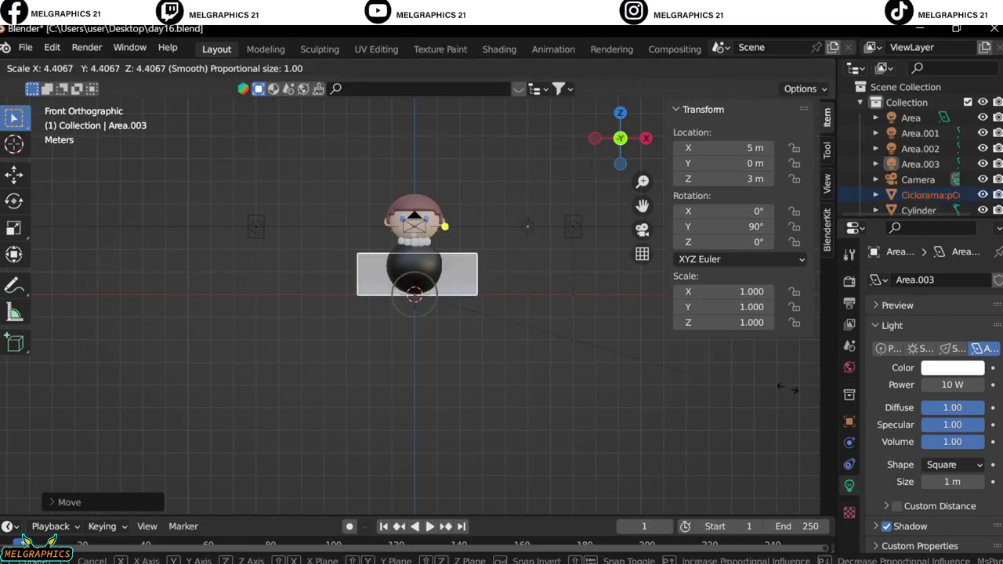
pyautogui.click(786, 389)
pyautogui.press('KP_0')
pyautogui.click(617, 477)
pyautogui.scroll(5, 636, 269)
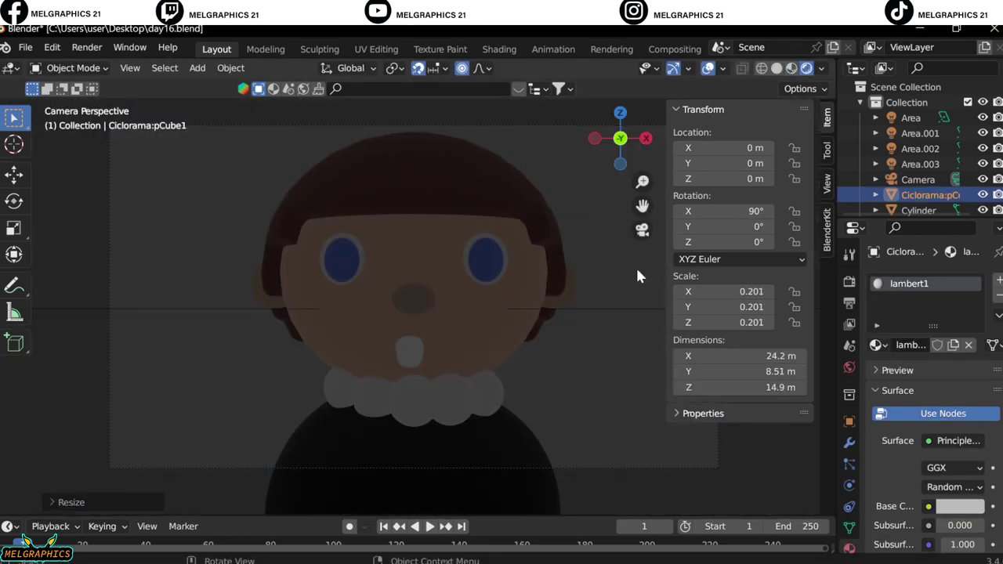
# Set the Area.002 light's power to 450 W.
pyautogui.press('KP_7')
pyautogui.click(318, 398)
pyautogui.doubleClick(932, 385)
pyautogui.write('450')
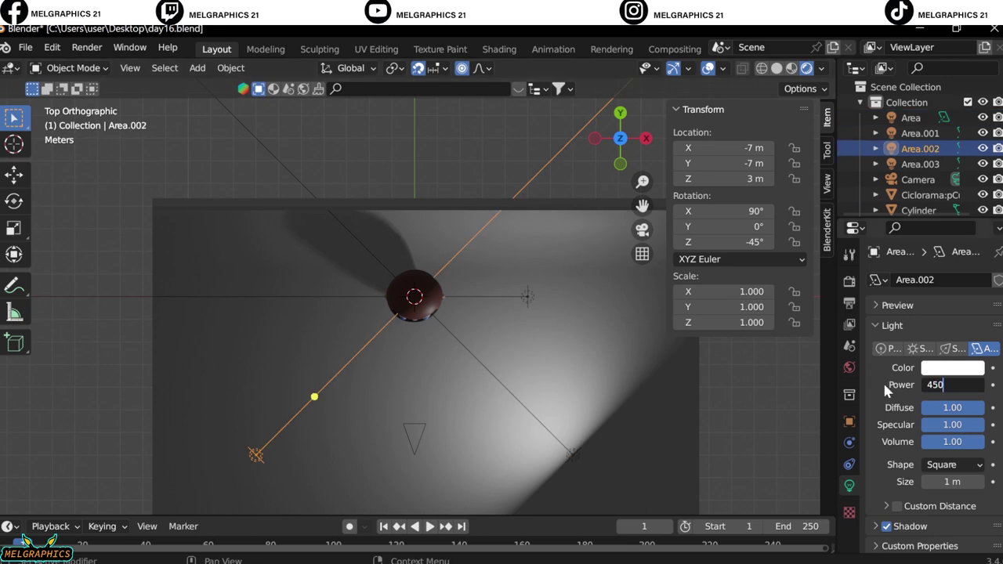
pyautogui.press('Return')
pyautogui.press('KP_0')
pyautogui.moveTo(528, 356); pyautogui.dragTo(470, 352, button='middle')
# Add a new area light and position it from the side view.
pyautogui.press('KP_0')
pyautogui.hotkey('shift', 'a')
pyautogui.click(561, 398)
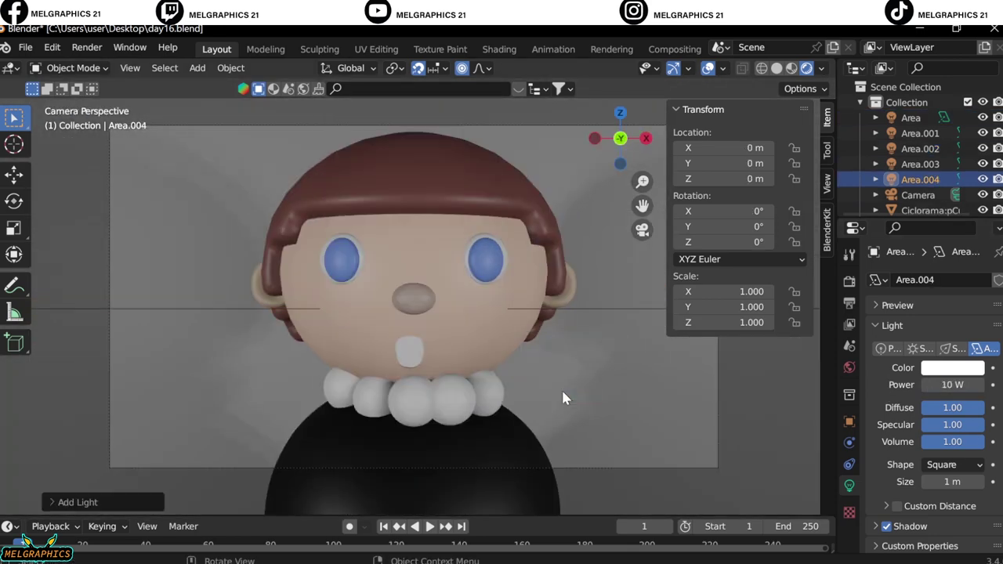
pyautogui.press('g')
pyautogui.press('Escape')
pyautogui.scroll(-4, 642, 436)
pyautogui.press('KP_3')
pyautogui.press('g')
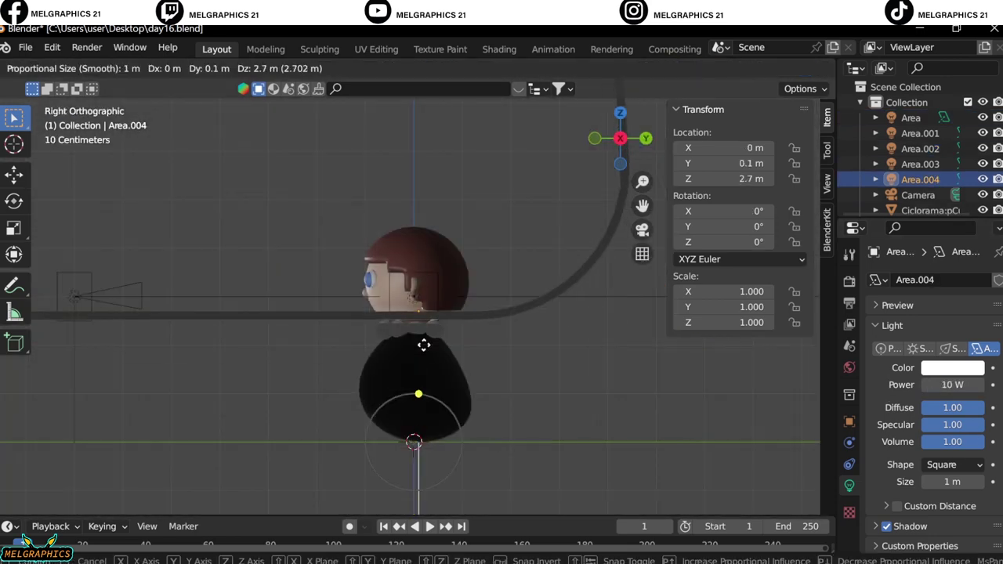
pyautogui.click(423, 345)
# Try lowering the Ciclorama backdrop by 1 m, then undo the move.
pyautogui.click(522, 436)
pyautogui.press('g')
pyautogui.click(407, 444)
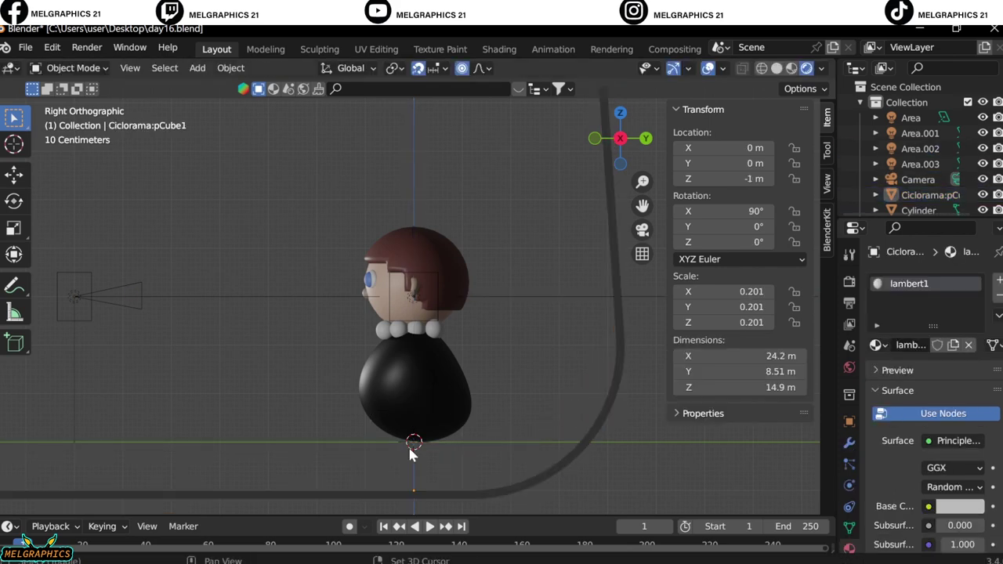
pyautogui.hotkey('ctrl', 'z')
pyautogui.hotkey('ctrl', 'z')
pyautogui.hotkey('ctrl', 'z')
# Raise the new light 7 m overhead and set its power to 200 W.
pyautogui.press('g')
pyautogui.press('z')
pyautogui.click(459, 157)
pyautogui.press('KP_0')
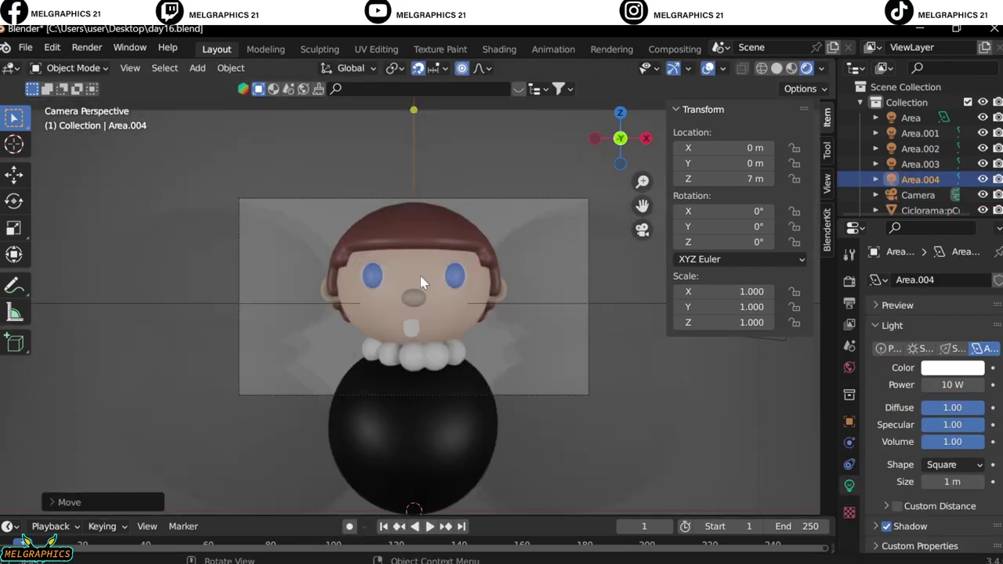
pyautogui.scroll(3, 421, 282)
pyautogui.doubleClick(951, 385)
pyautogui.write('200')
pyautogui.press('Return')
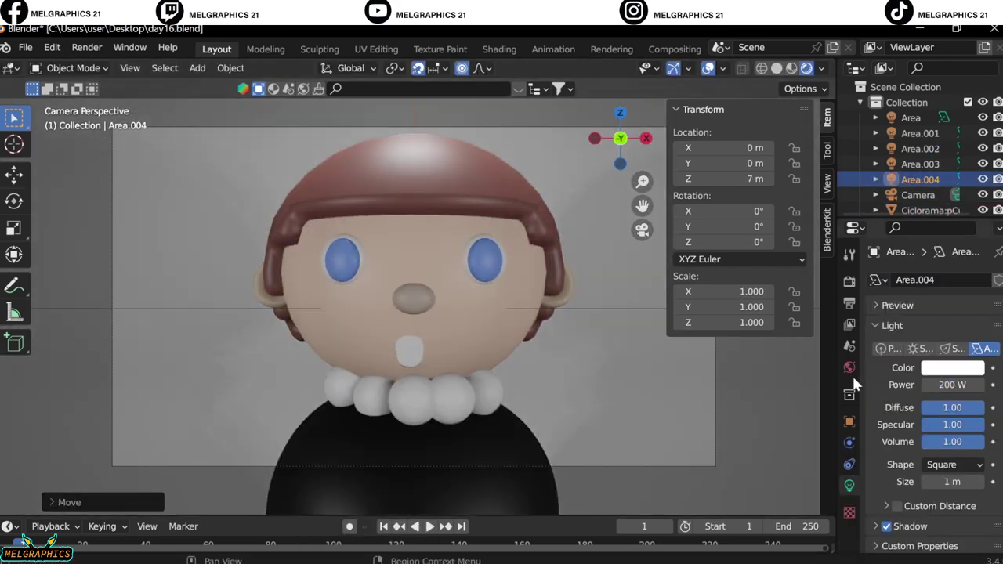
# Raise the hair's Specular and set the eye material's Roughness to 0.
pyautogui.click(415, 161)
pyautogui.scroll(-3, 932, 392)
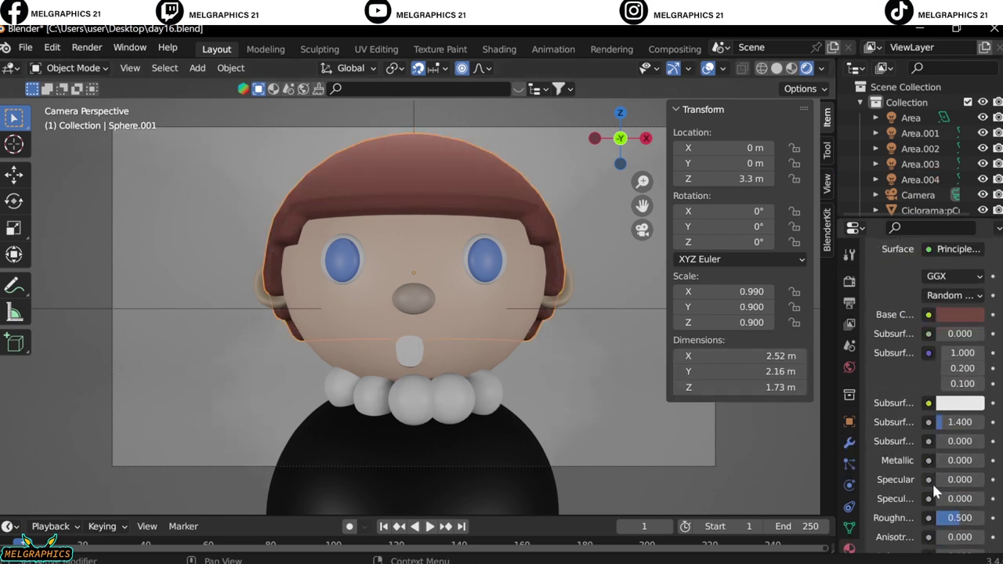
pyautogui.moveTo(940, 480); pyautogui.dragTo(861, 521)
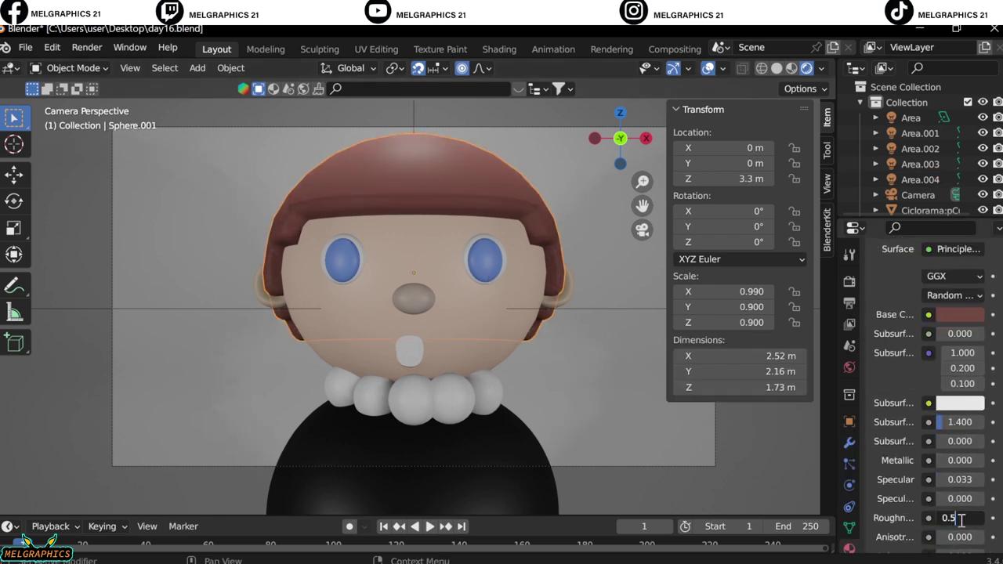
pyautogui.moveTo(960, 518); pyautogui.dragTo(861, 518)
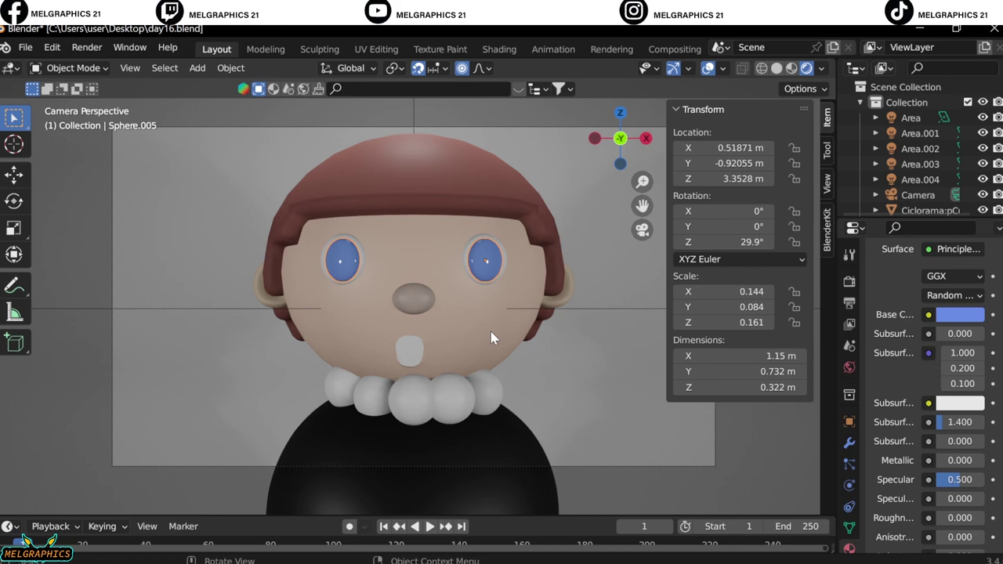
# Set the Area.002 light's power to 650 W.
pyautogui.scroll(-3, 495, 333)
pyautogui.scroll(5, 439, 341)
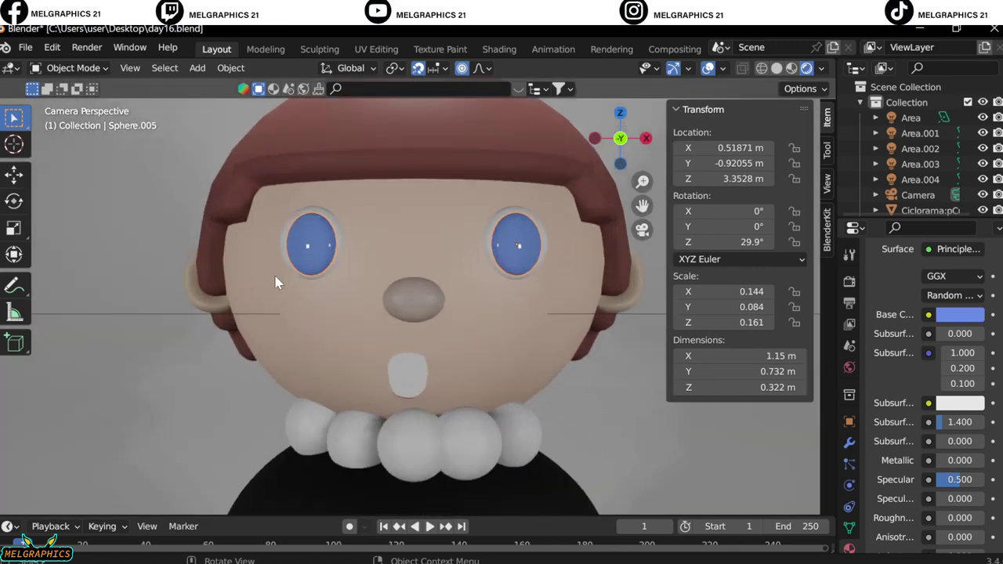
pyautogui.click(919, 148)
pyautogui.doubleClick(952, 381)
pyautogui.write('650')
pyautogui.press('Return')
pyautogui.click(654, 320)
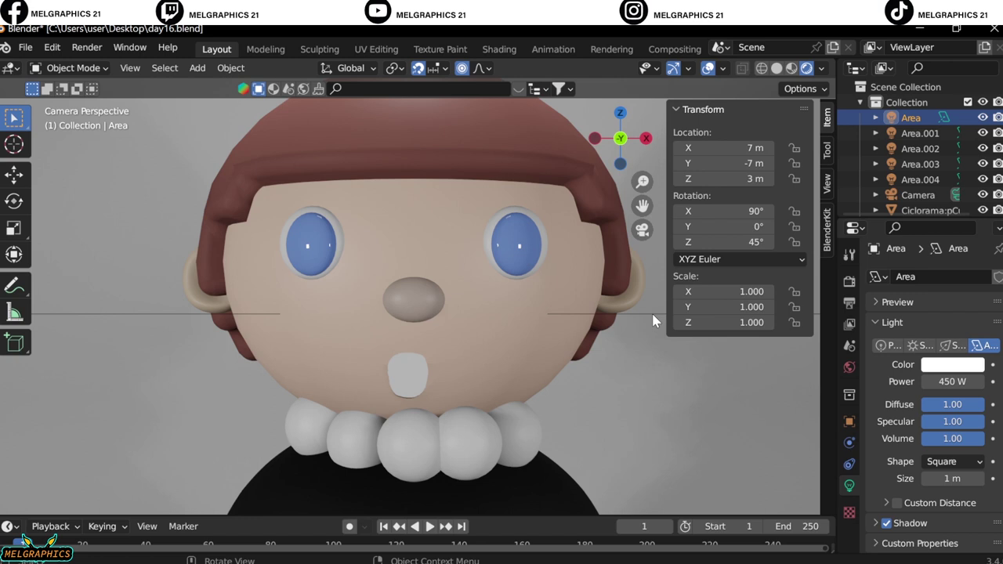
pyautogui.scroll(-4, 439, 313)
pyautogui.click(229, 308)
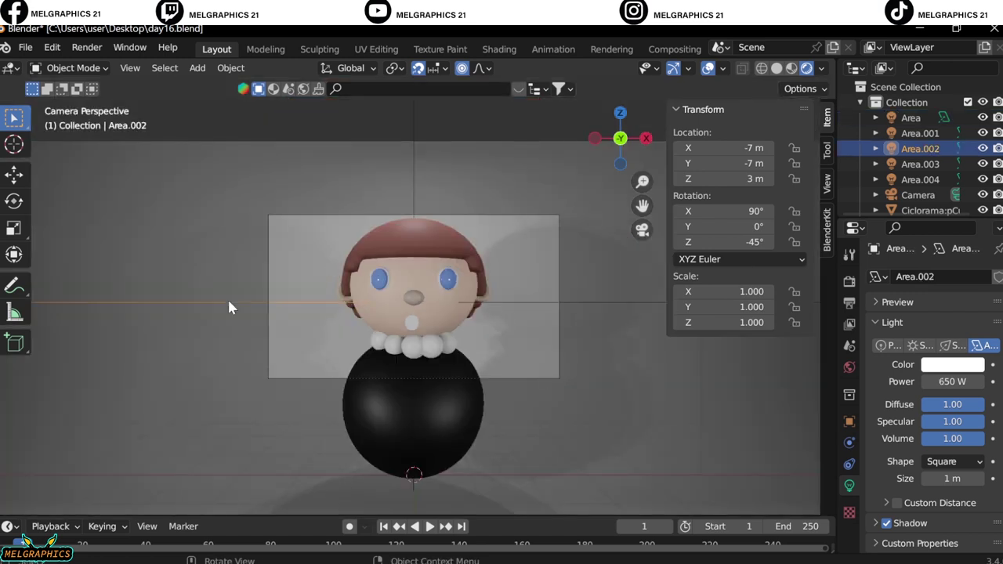
pyautogui.click(910, 118)
pyautogui.scroll(3, 519, 320)
pyautogui.scroll(-1, 552, 295)
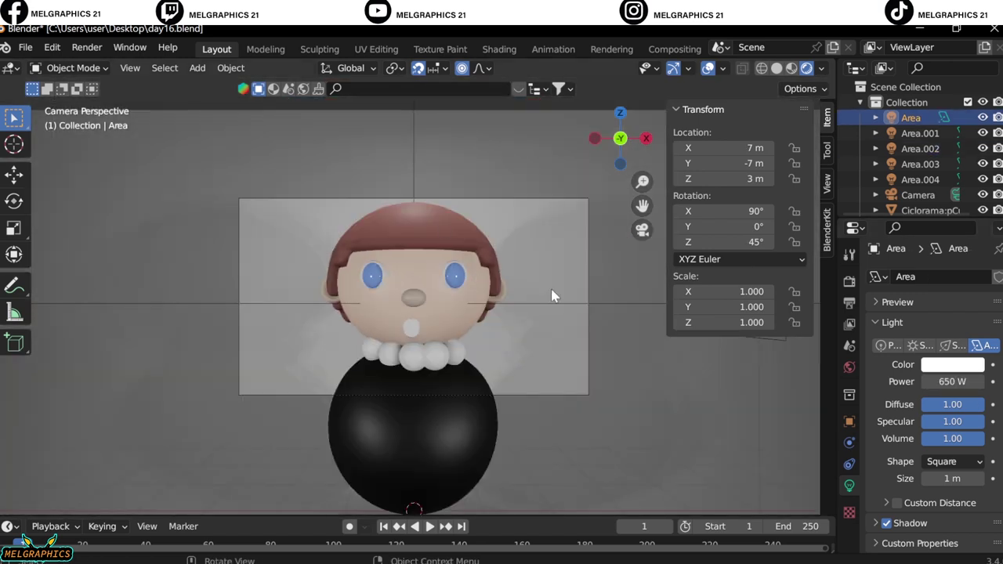
pyautogui.moveTo(551, 295); pyautogui.dragTo(595, 319, button='middle')
# Make the Area.003 side light orange at 350 W.
pyautogui.click(919, 164)
pyautogui.click(952, 365)
pyautogui.click(929, 161)
pyautogui.doubleClick(952, 382)
pyautogui.write('250')
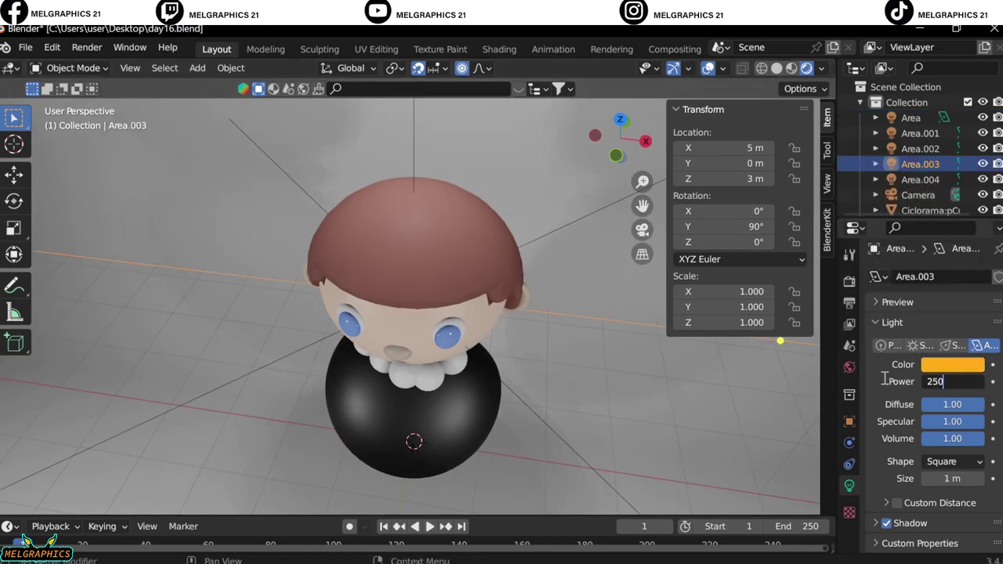
pyautogui.press('Return')
pyautogui.press('KP_0')
pyautogui.doubleClick(952, 381)
pyautogui.write('350')
pyautogui.press('Return')
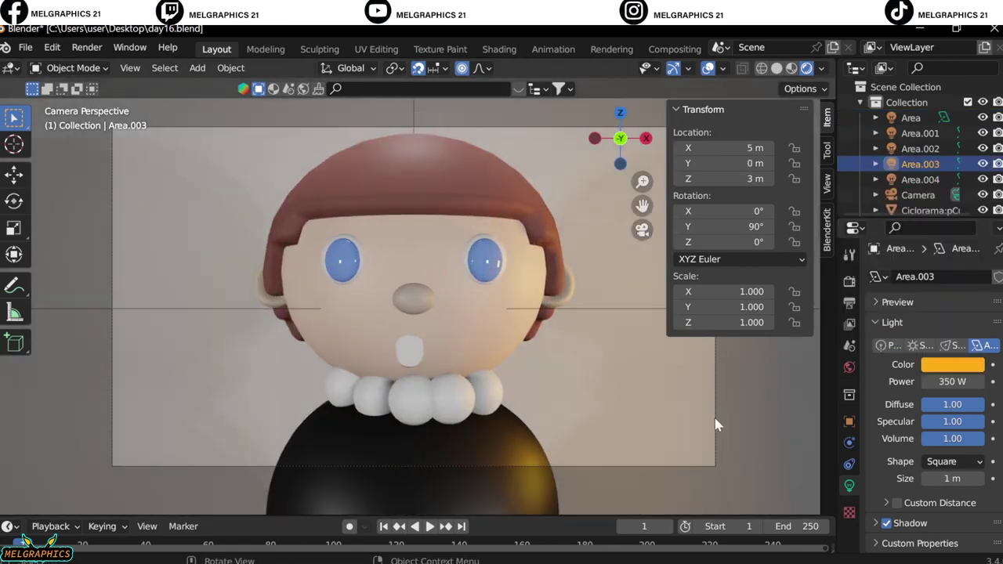
# Color the Ciclorama backdrop purple and render the image.
pyautogui.click(716, 424)
pyautogui.click(952, 278)
pyautogui.click(925, 344)
pyautogui.click(86, 49)
pyautogui.click(105, 68)
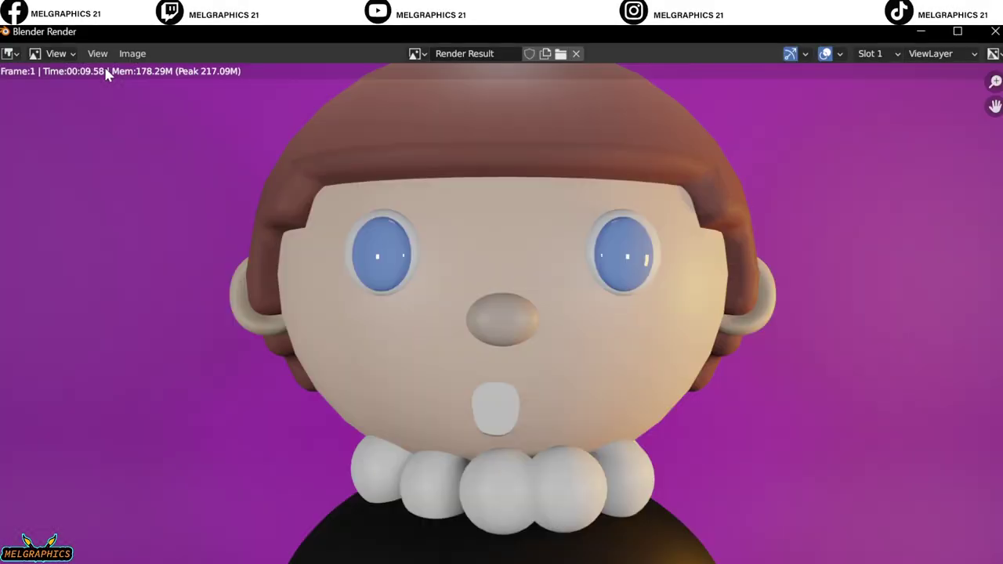
# Zoom in and out on the render to inspect the brown-haired, blue-eyed character against the purple backdrop.
pyautogui.scroll(-3, 587, 351)
pyautogui.scroll(1, 586, 352)
pyautogui.scroll(-1, 577, 420)
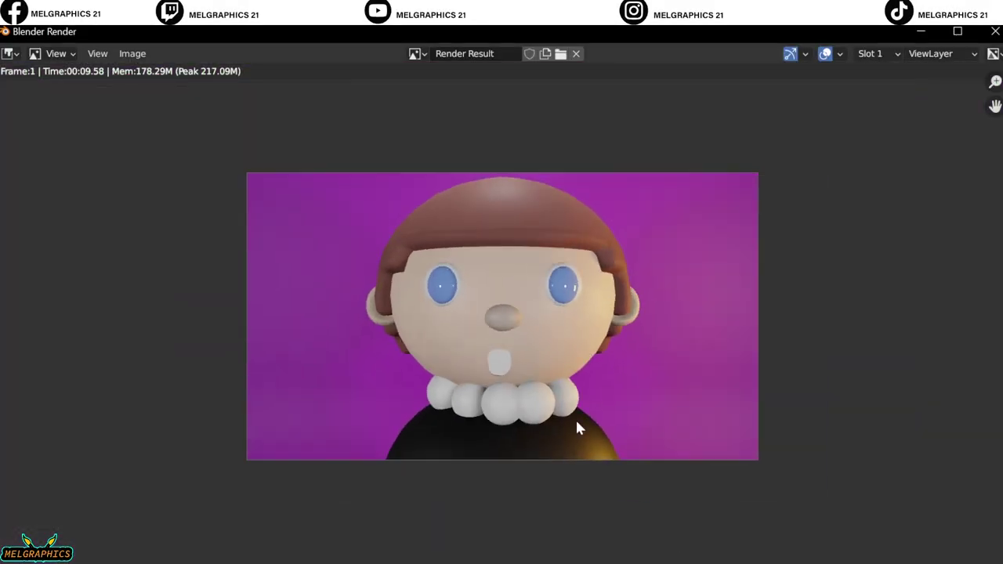